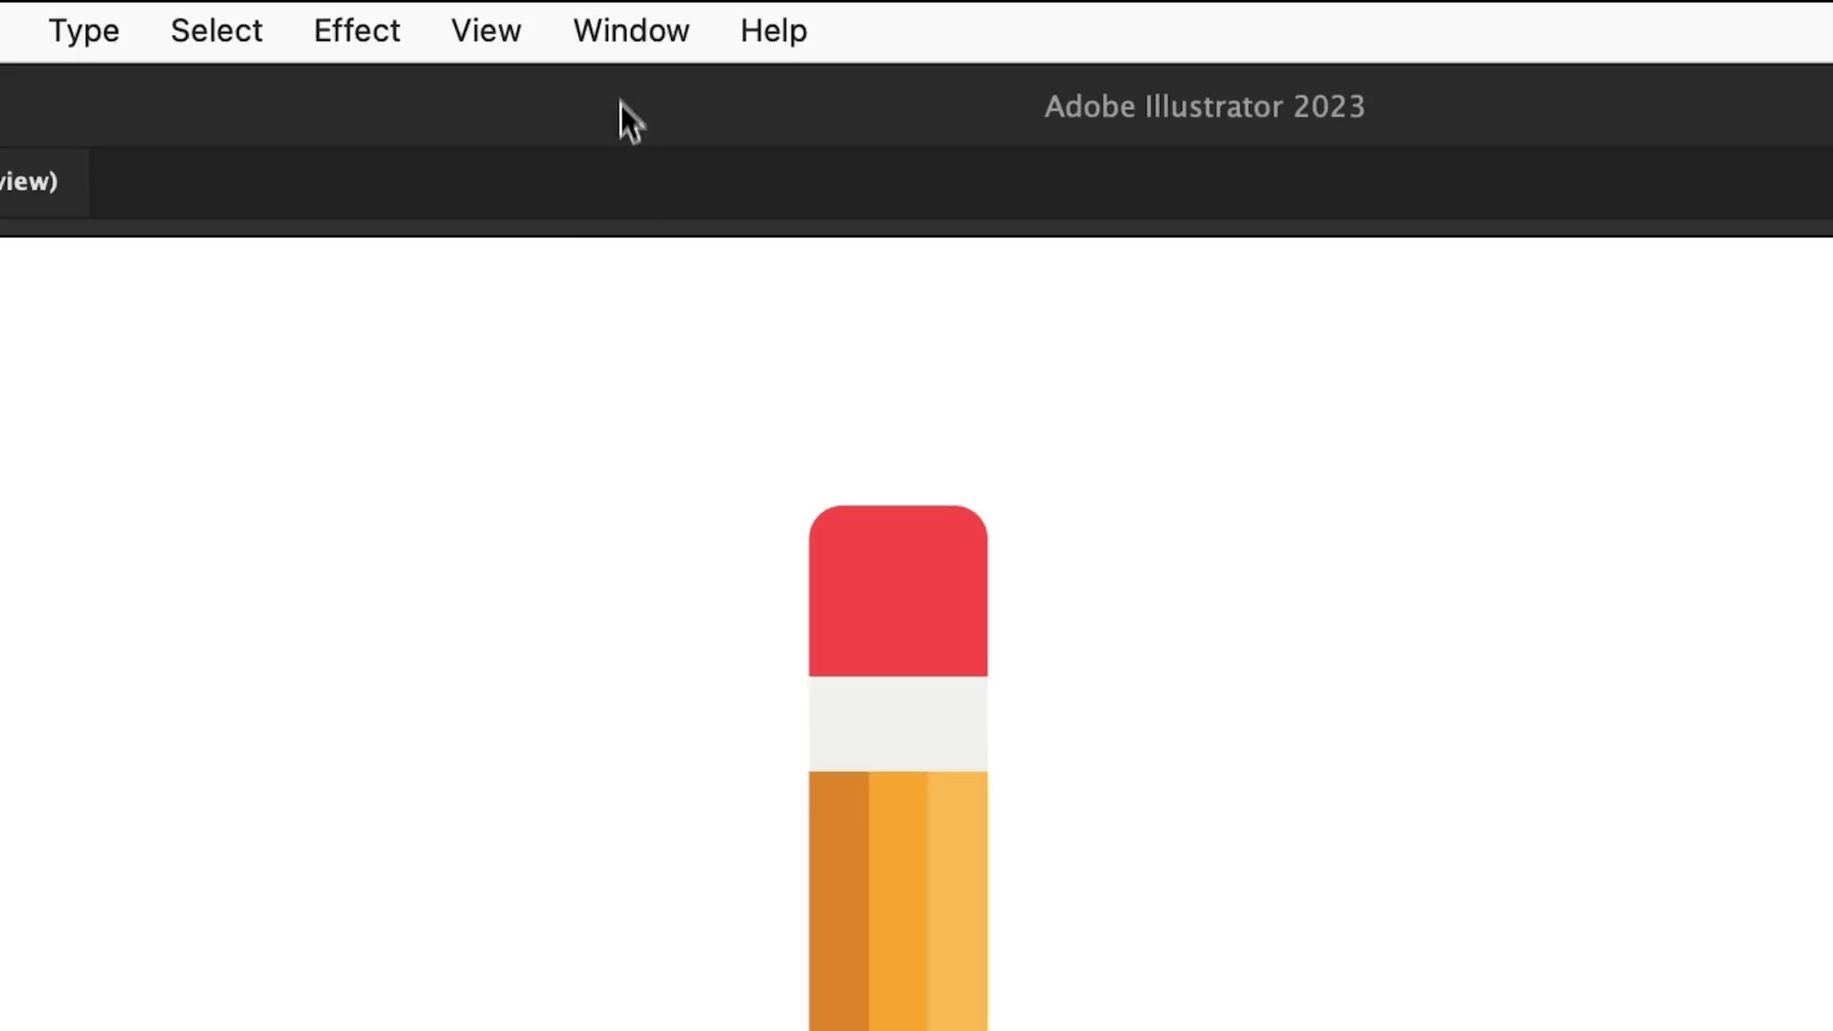
# - Show the Brushes panel, rotate the pencil artwork 90° to horizontal, and drag it into the panel
pyautogui.click(639, 15)
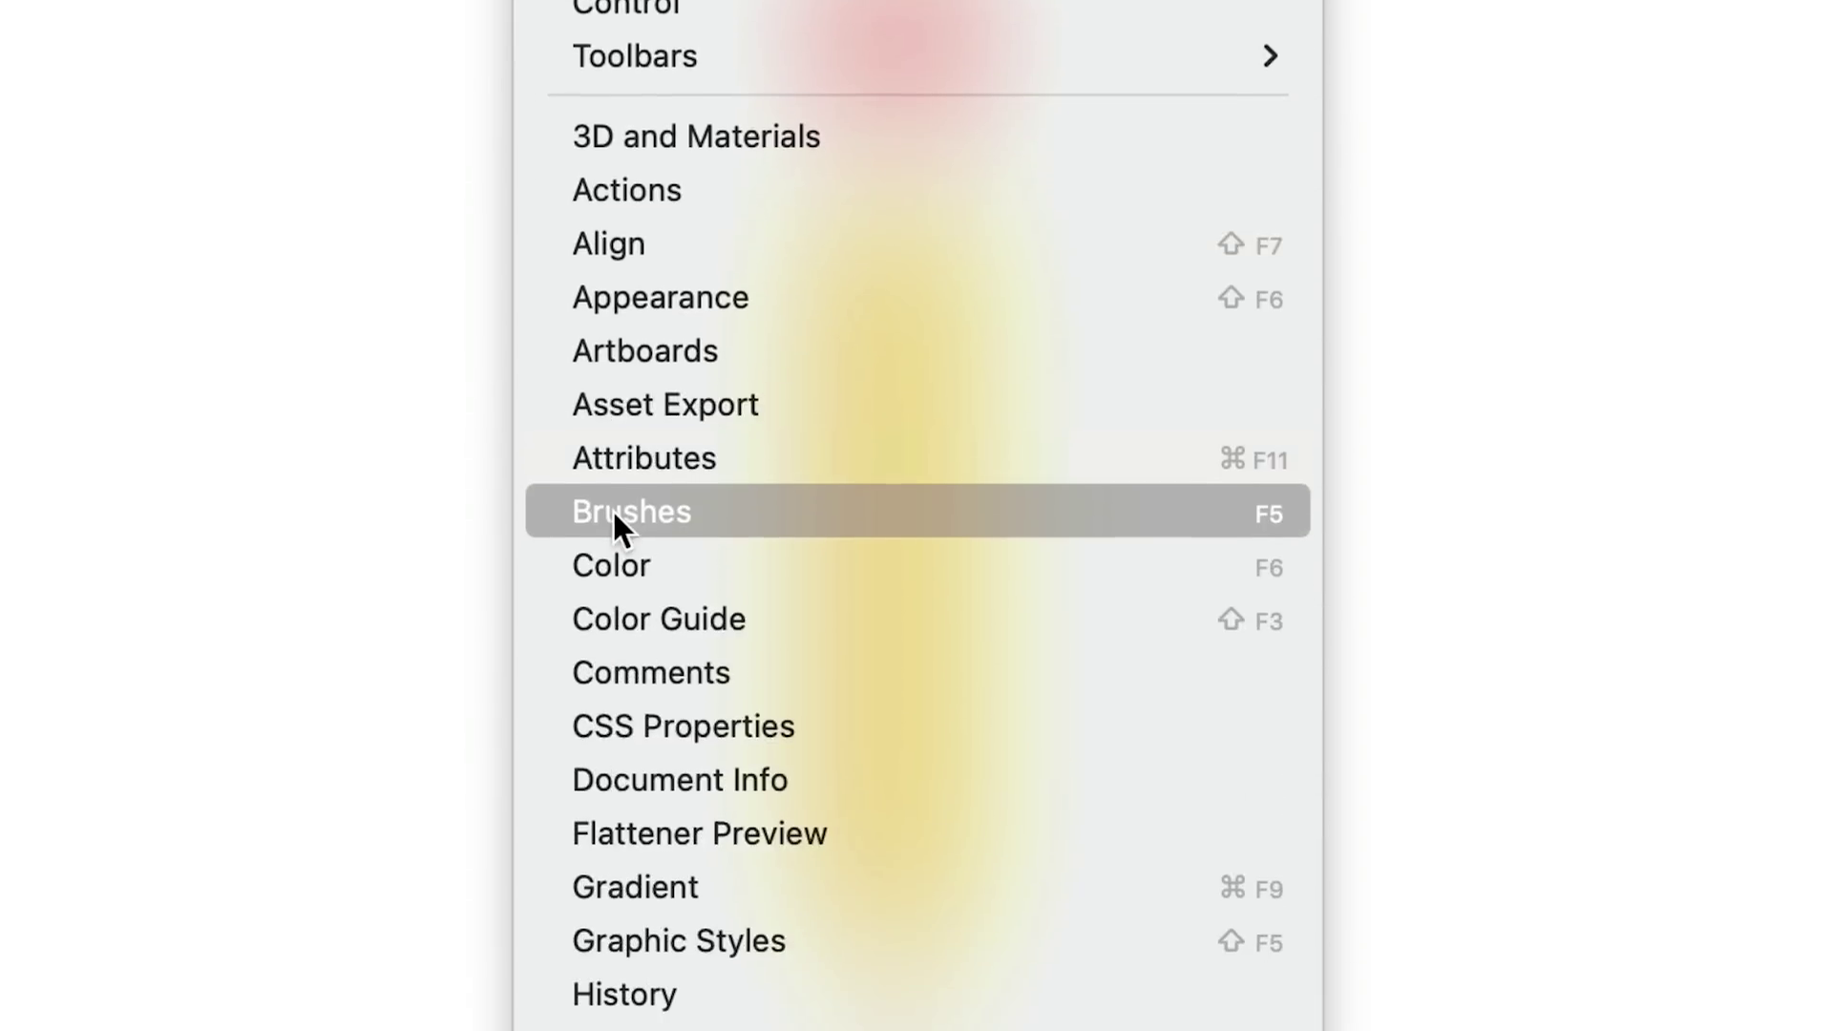
pyautogui.click(611, 509)
pyautogui.press('super+a')
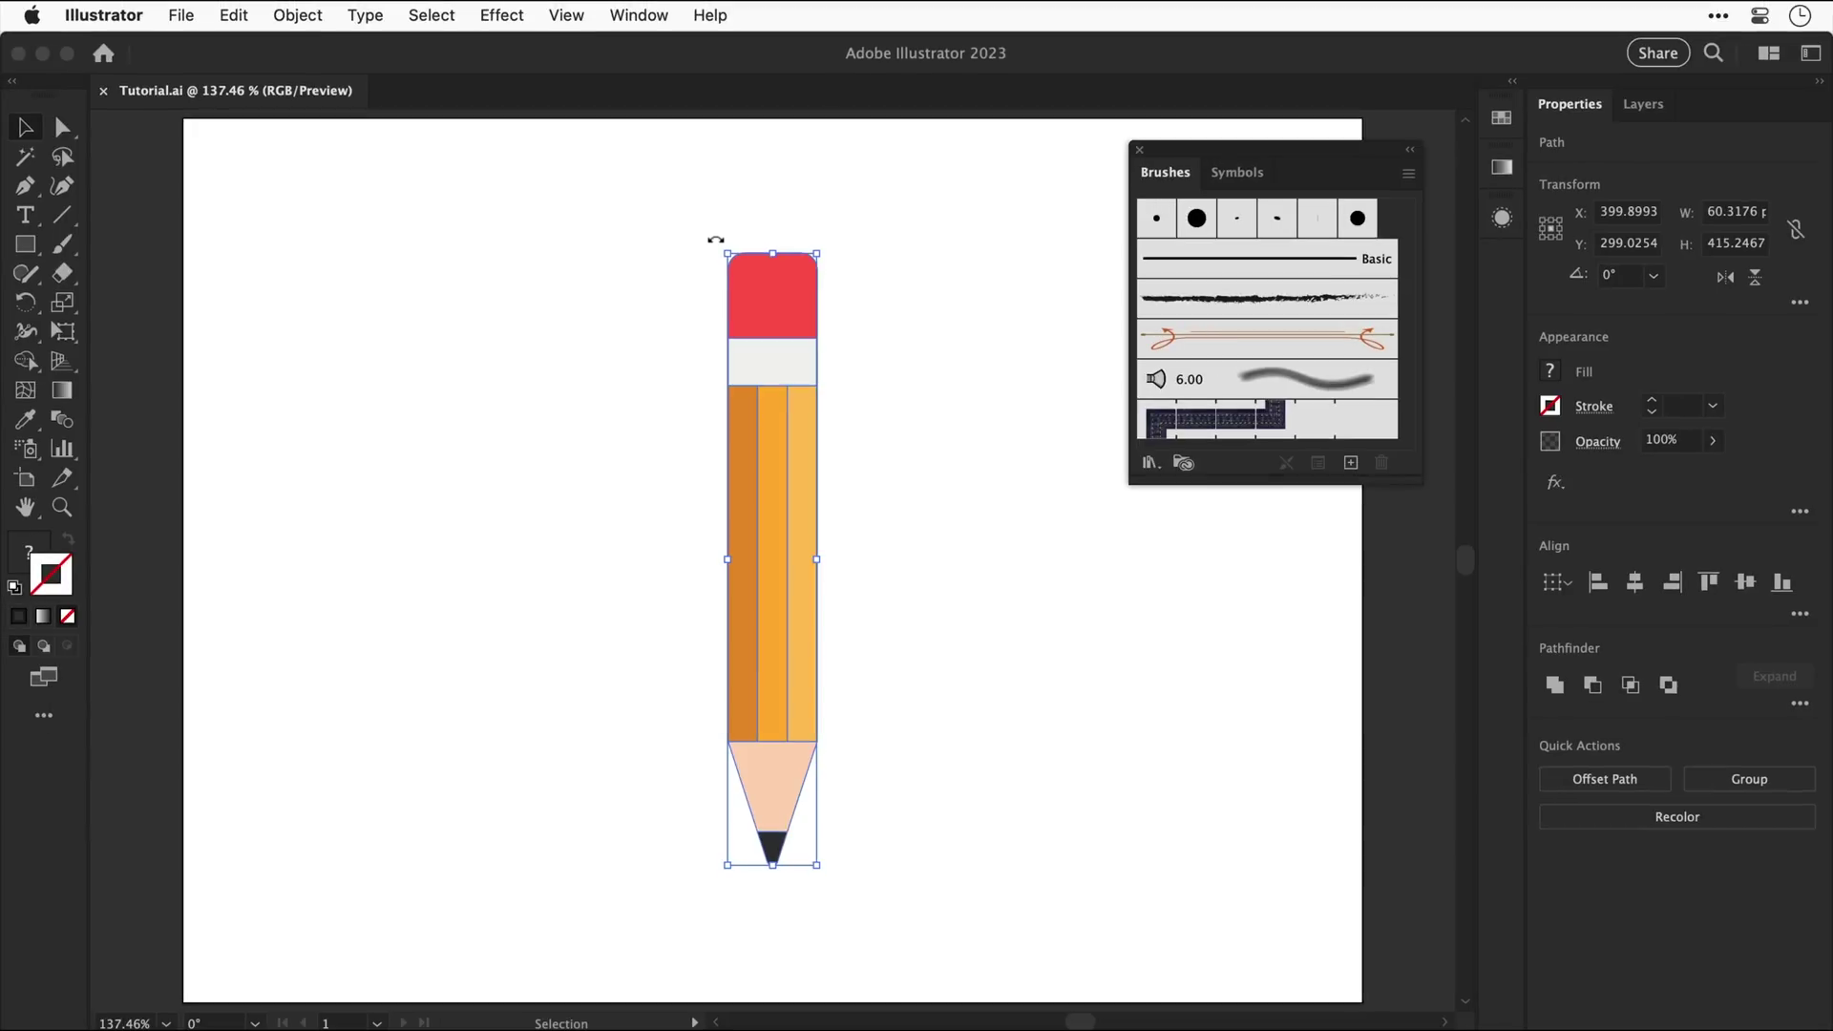
pyautogui.moveTo(715, 239)
pyautogui.mouseDown()
pyautogui.moveTo(552, 483)
pyautogui.moveTo(540, 544)
pyautogui.mouseUp()
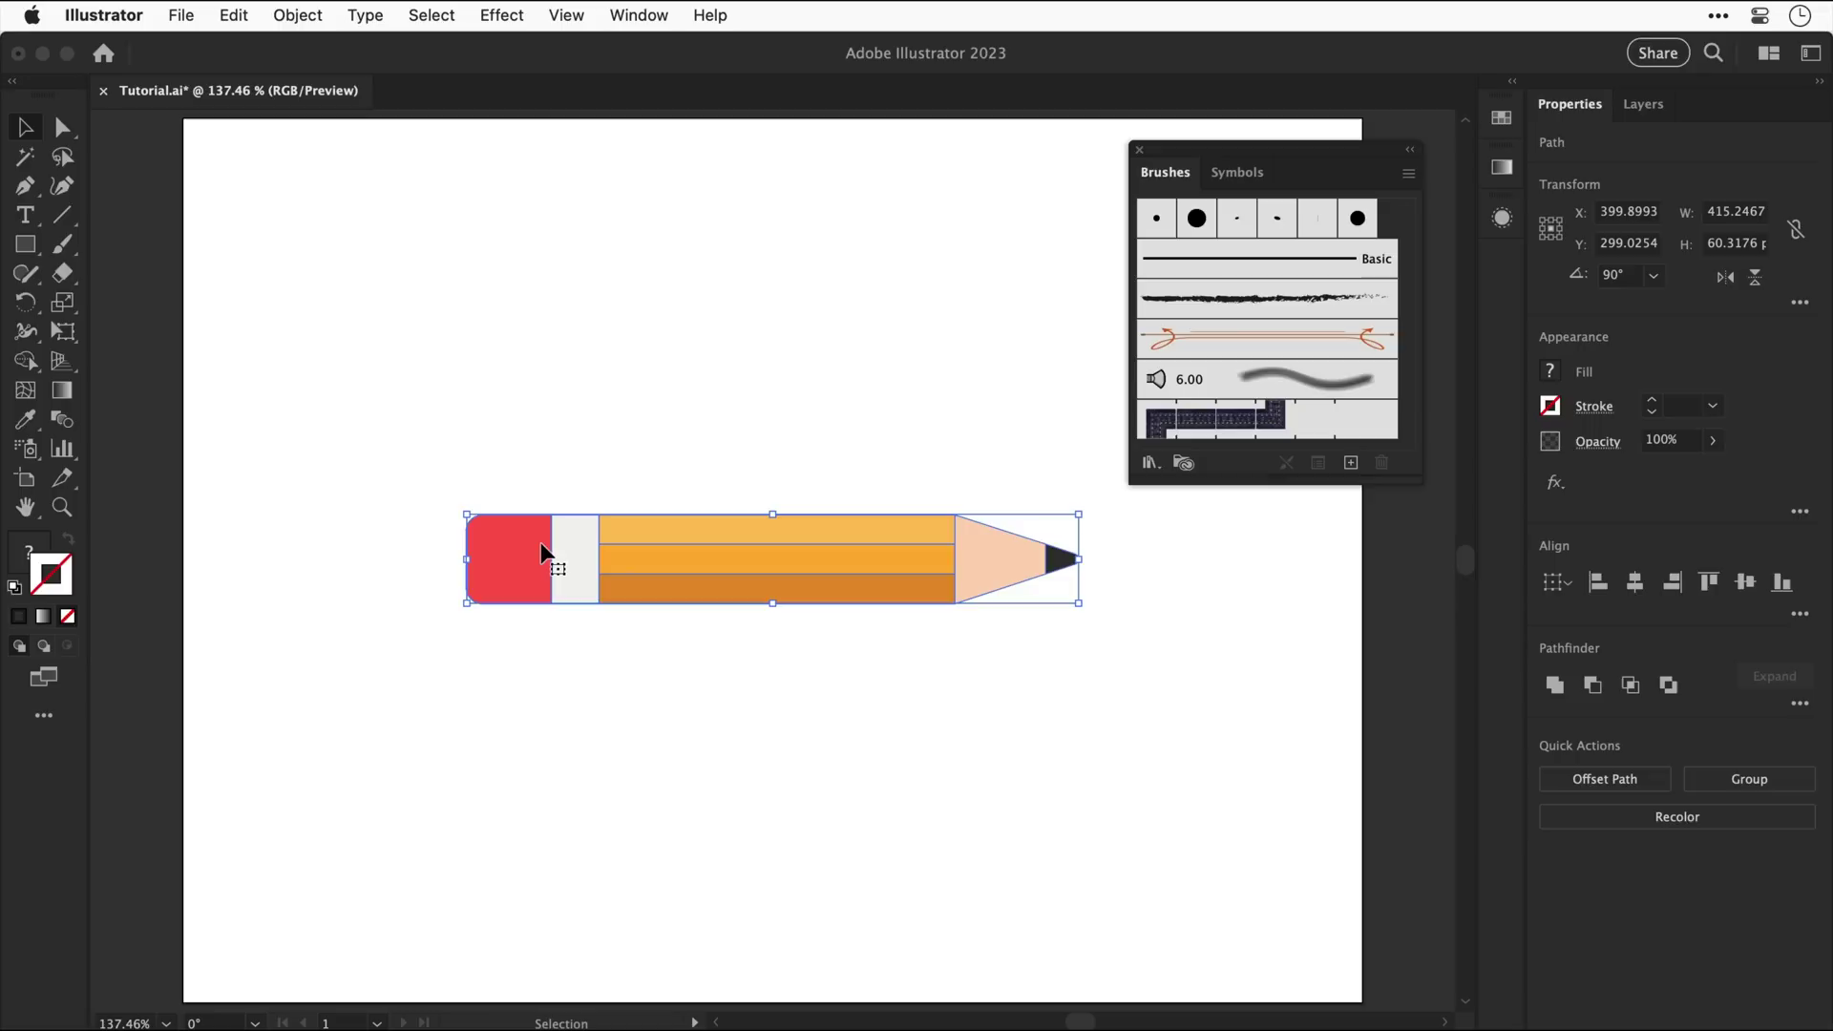
pyautogui.moveTo(541, 542)
pyautogui.mouseDown()
pyautogui.moveTo(872, 545)
pyautogui.moveTo(1201, 317)
pyautogui.mouseUp()
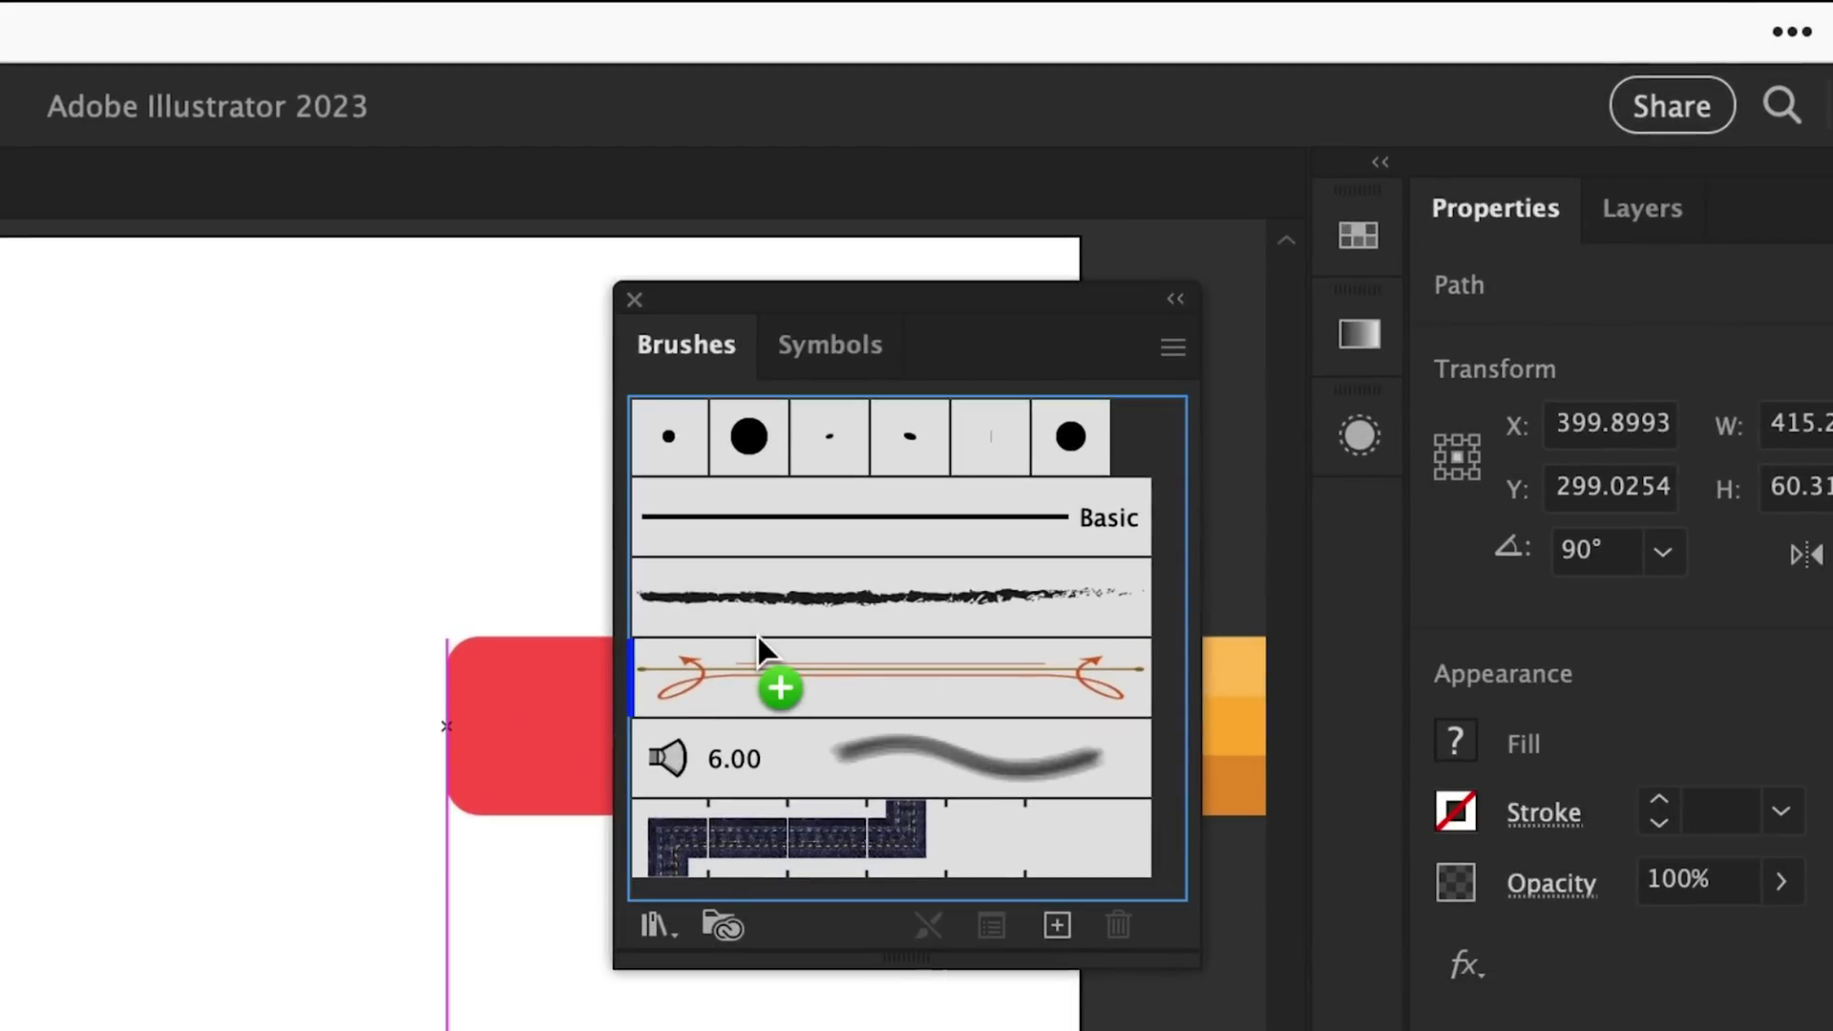
# - Create an Art Brush from the pencil, named 'Mr McPencil Brush'
pyautogui.moveTo(758, 636); pyautogui.dragTo(758, 633)
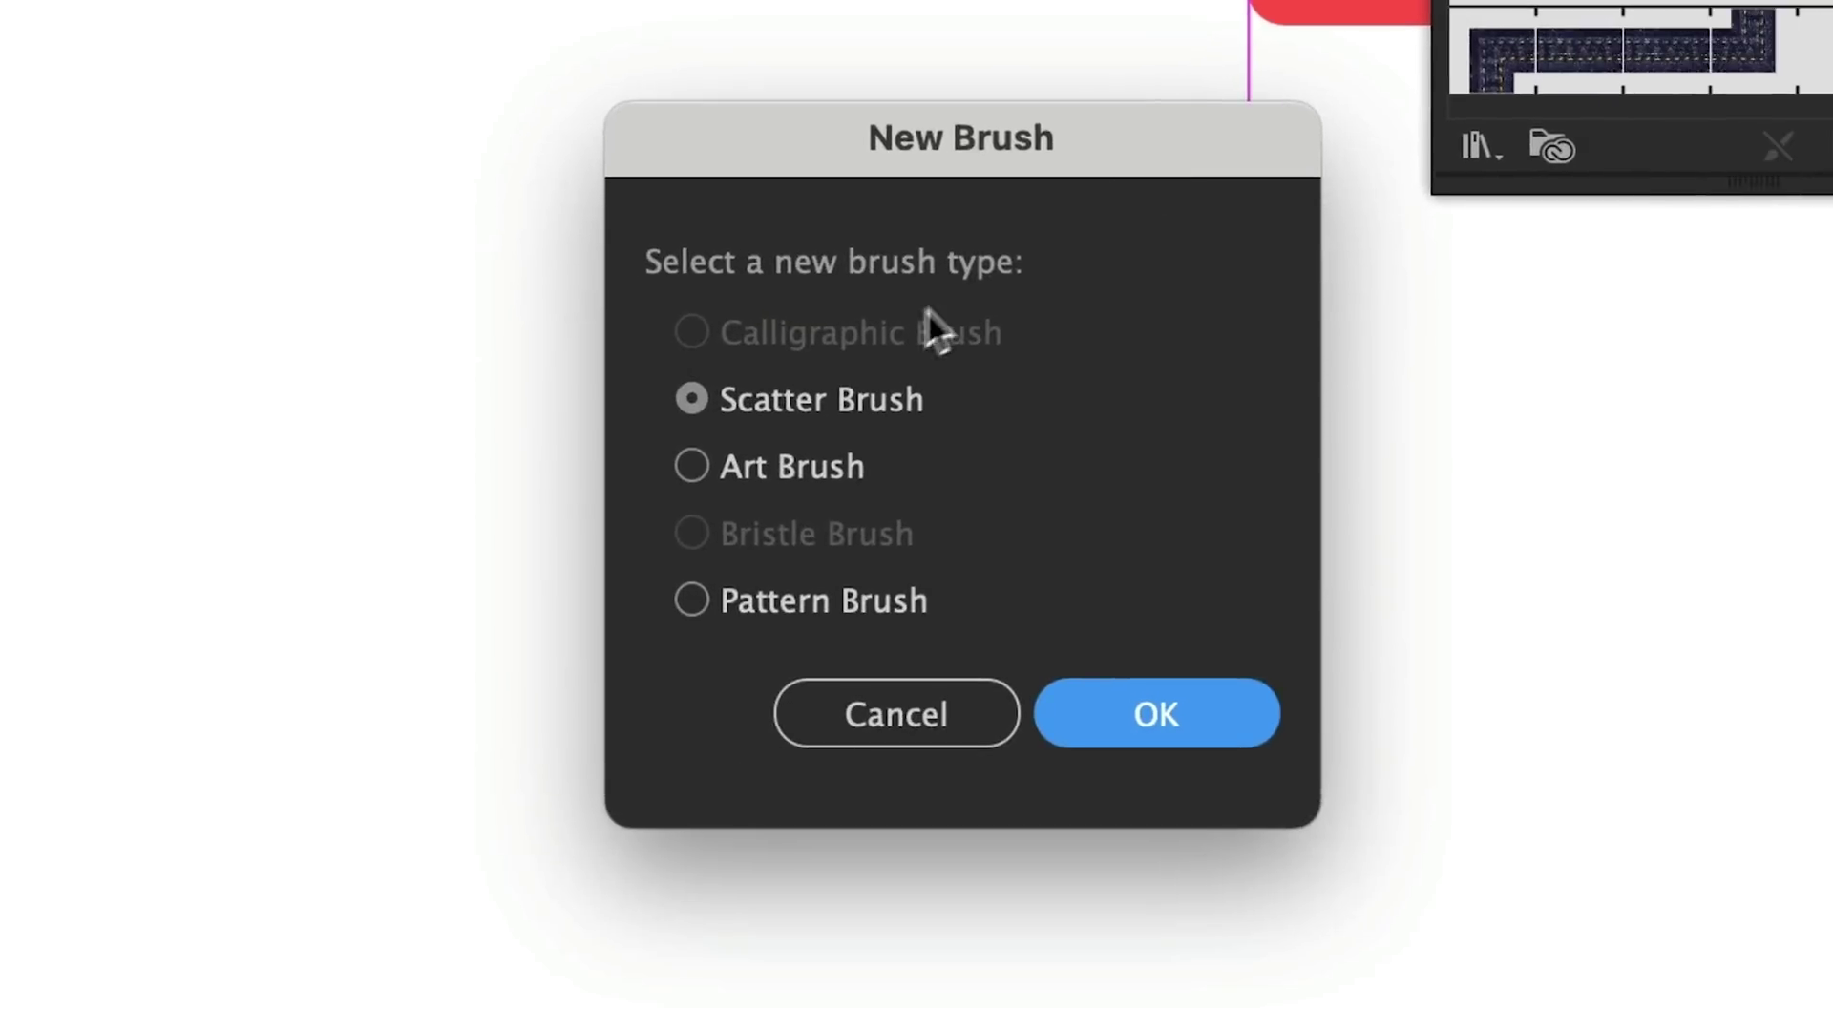
pyautogui.click(691, 467)
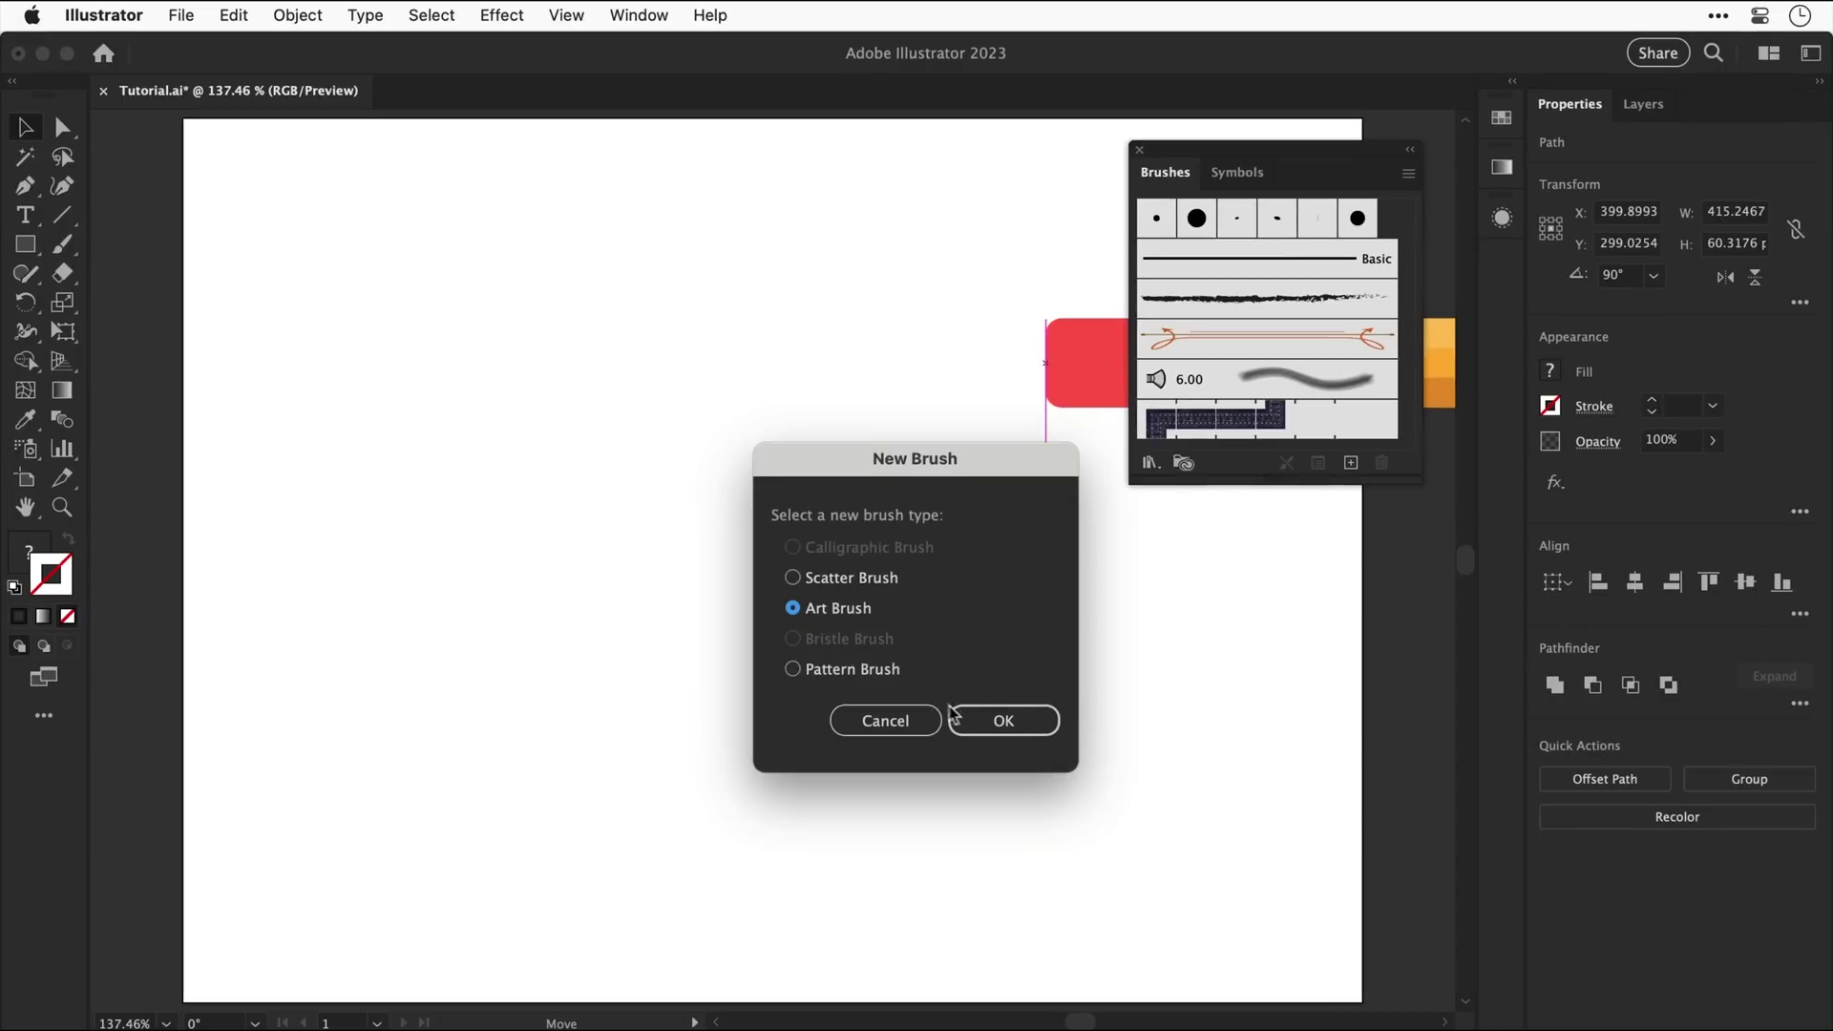
pyautogui.click(985, 731)
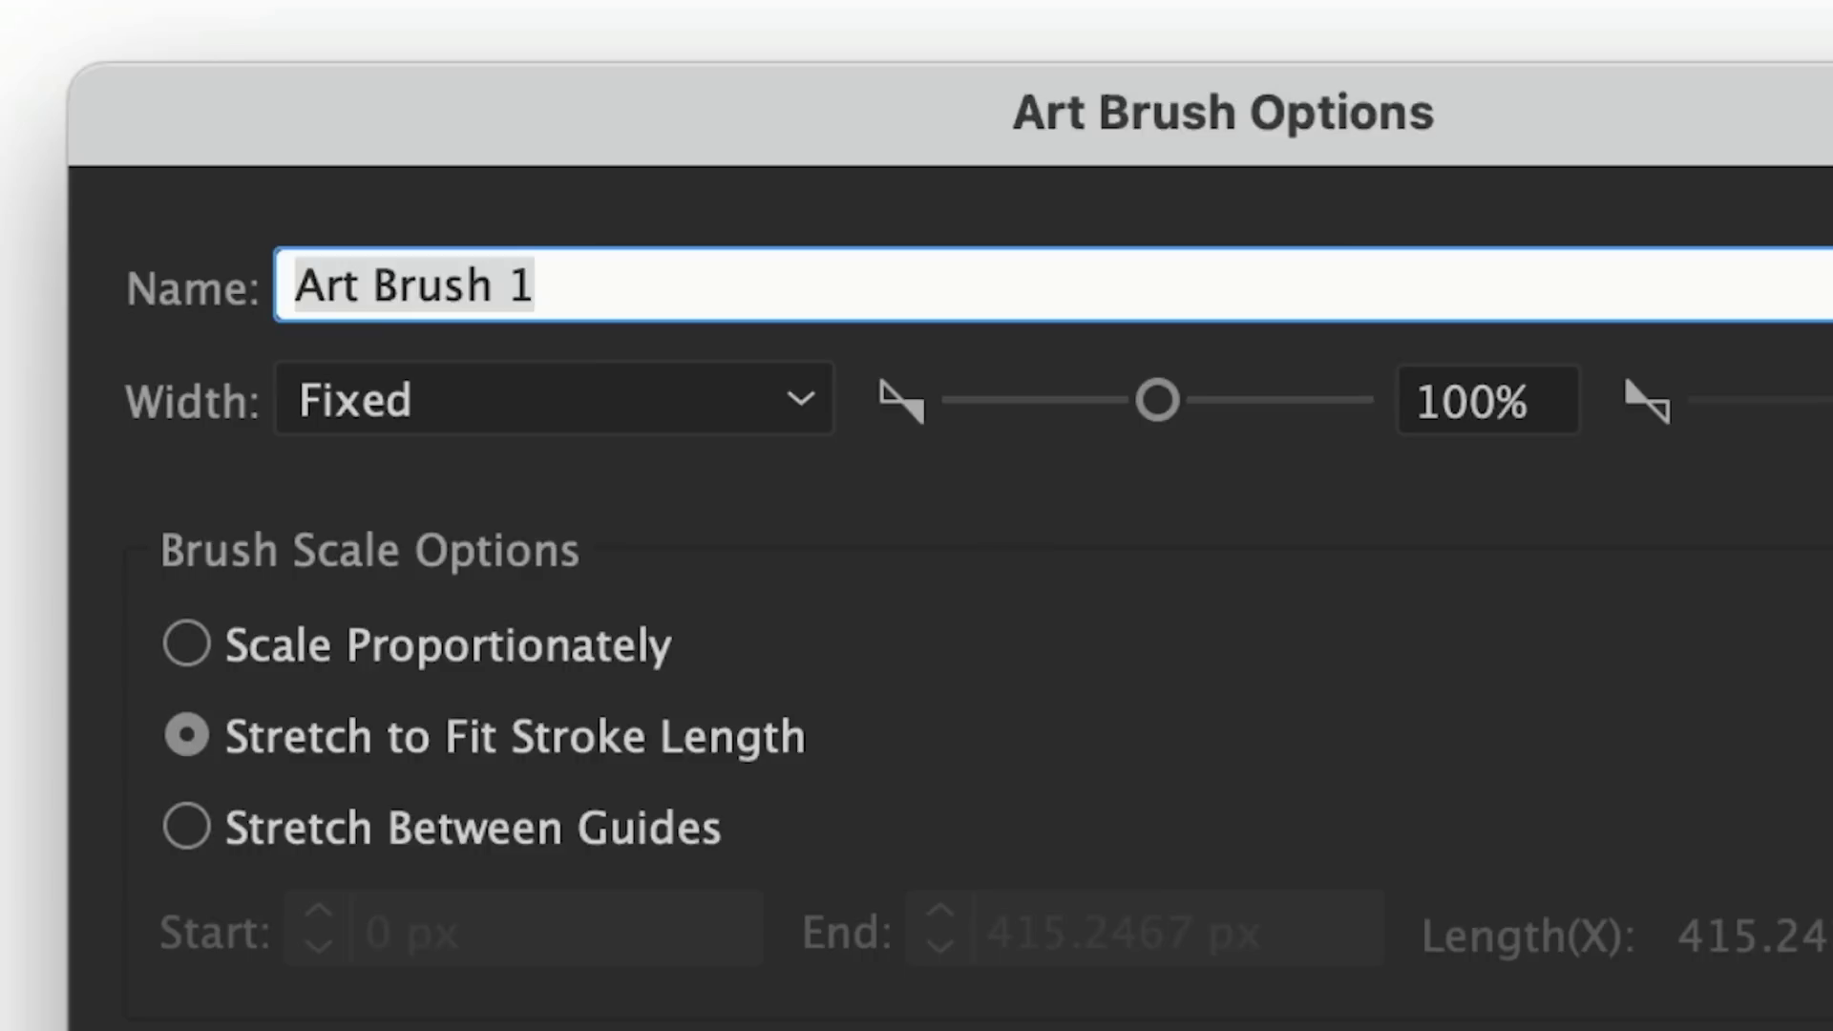
pyautogui.write('Mr McPe')
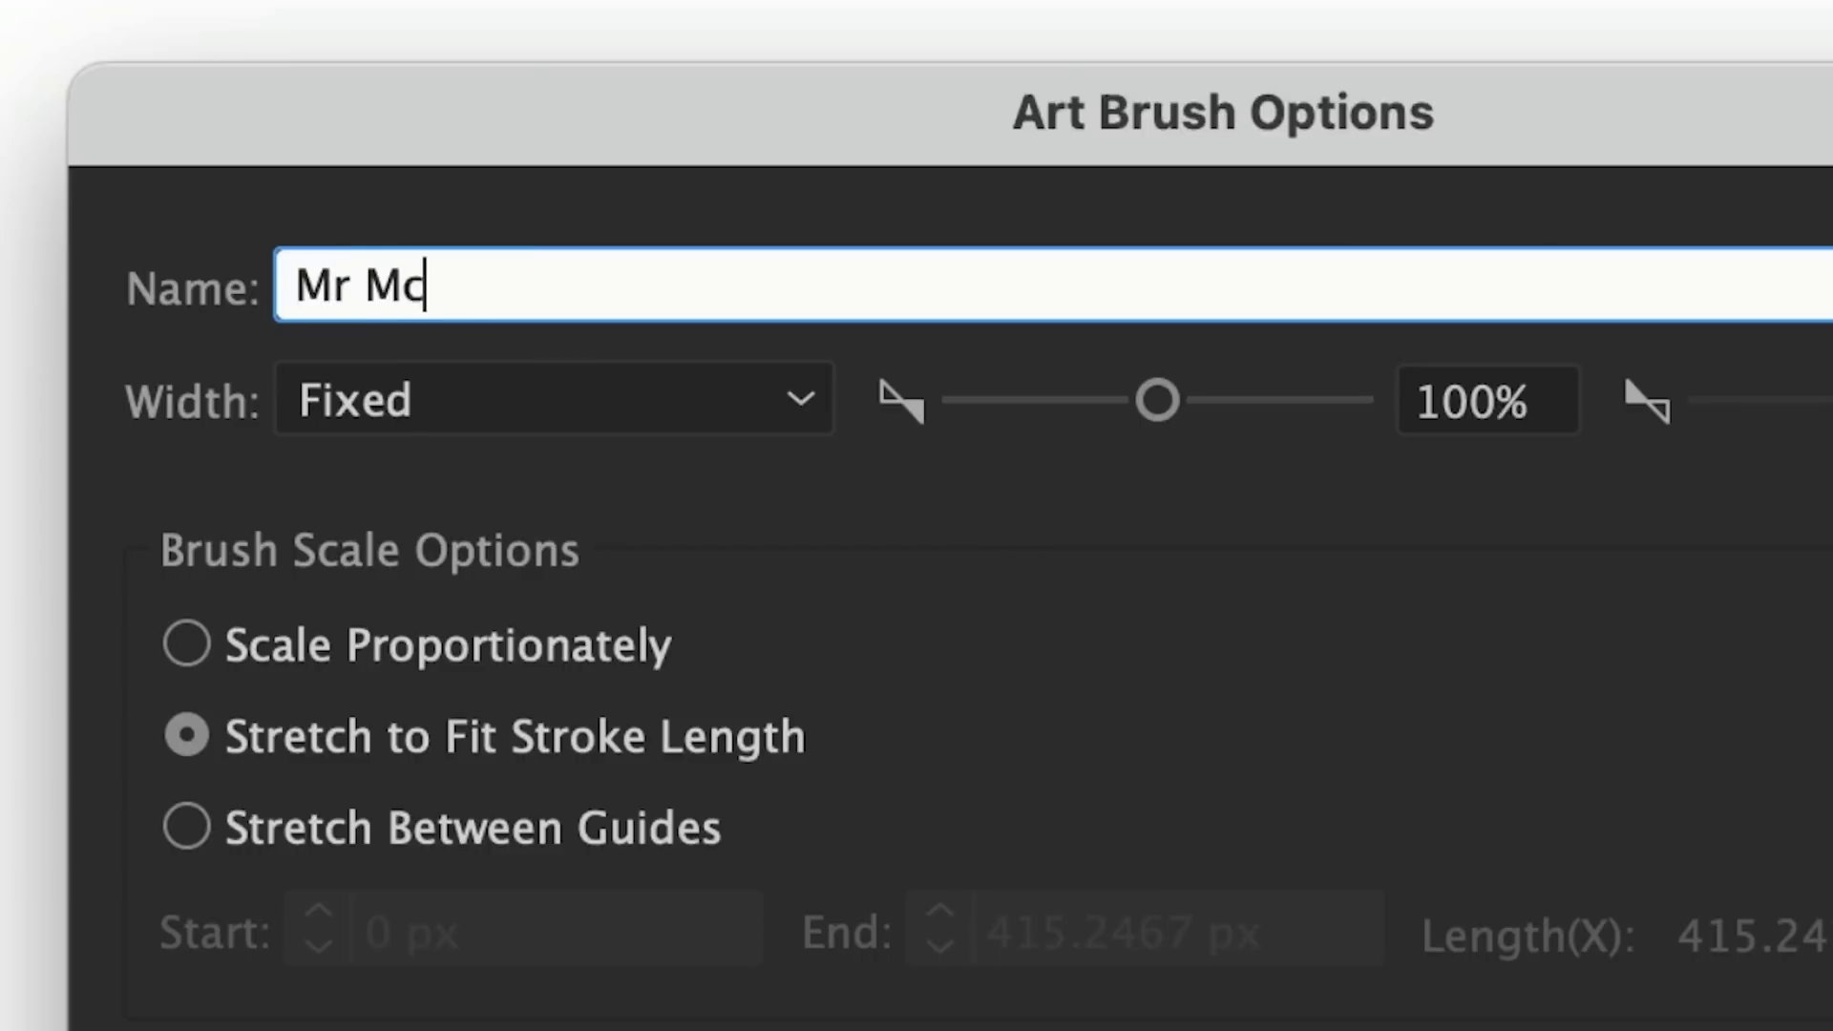
pyautogui.write('ncil Brush')
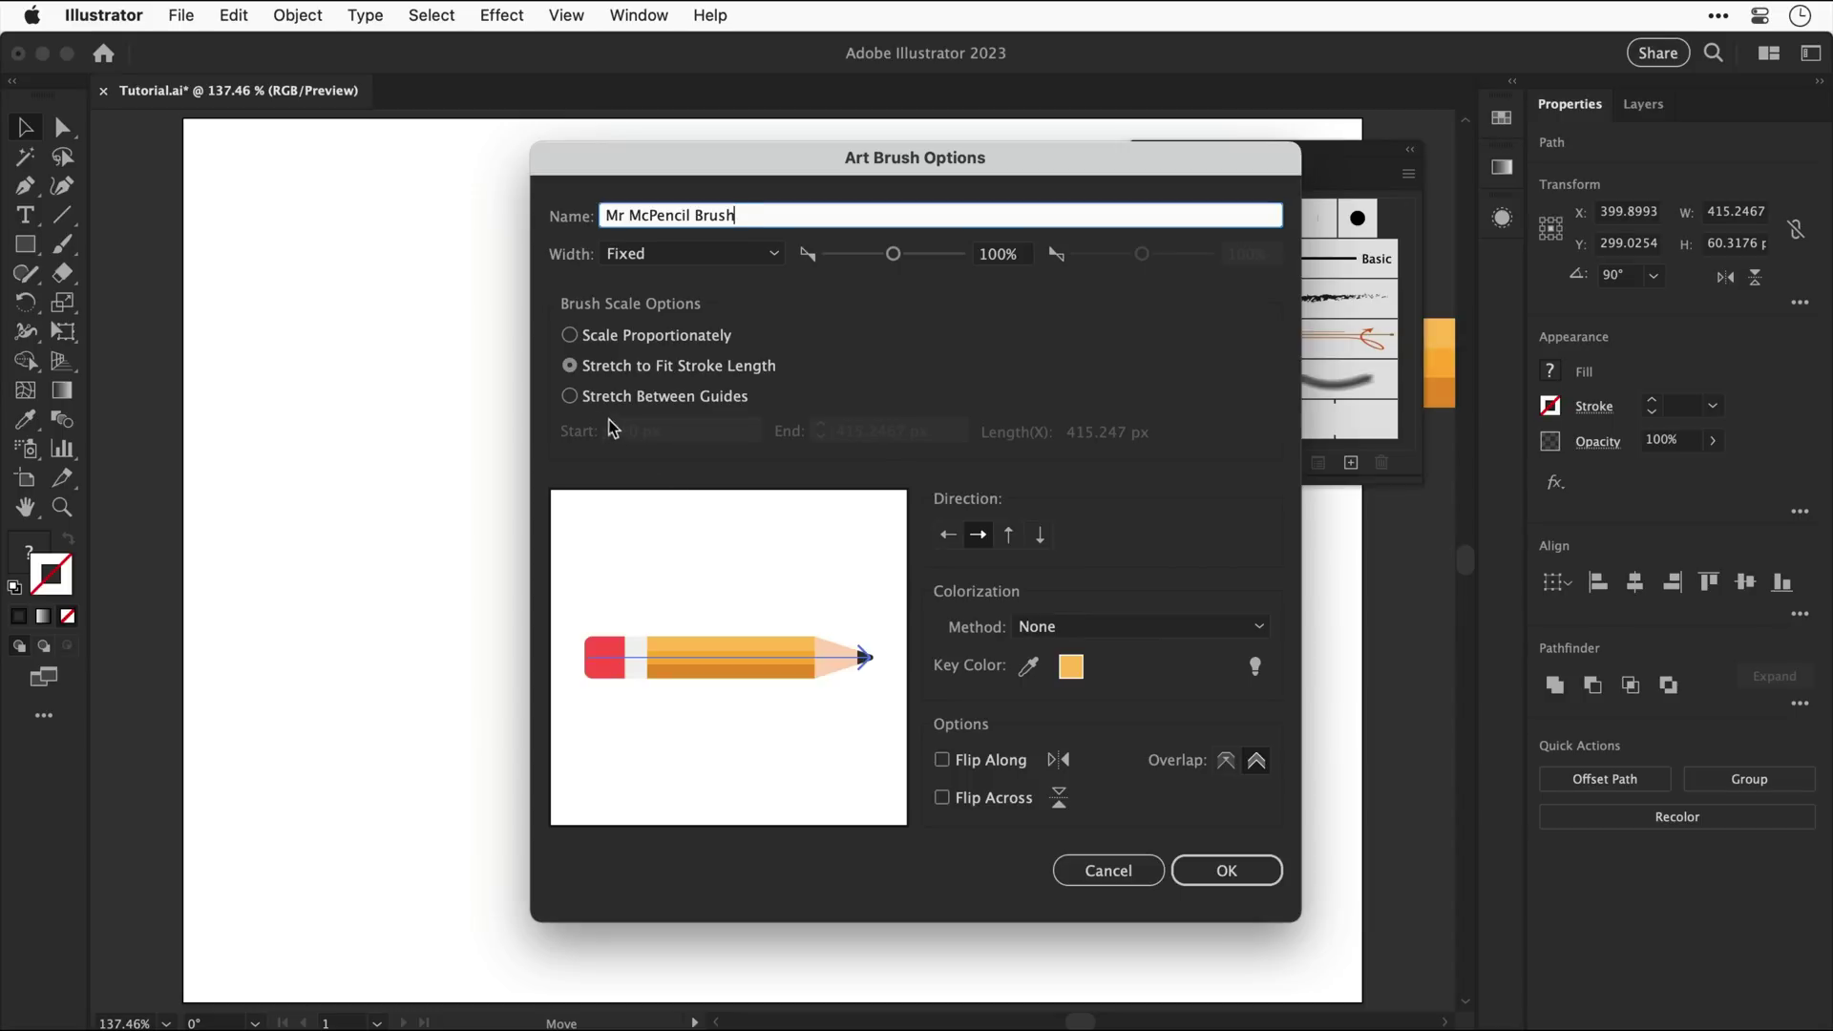
# - Make the brush stretch between guides from 96 px to about 324 px, and save it
pyautogui.click(570, 396)
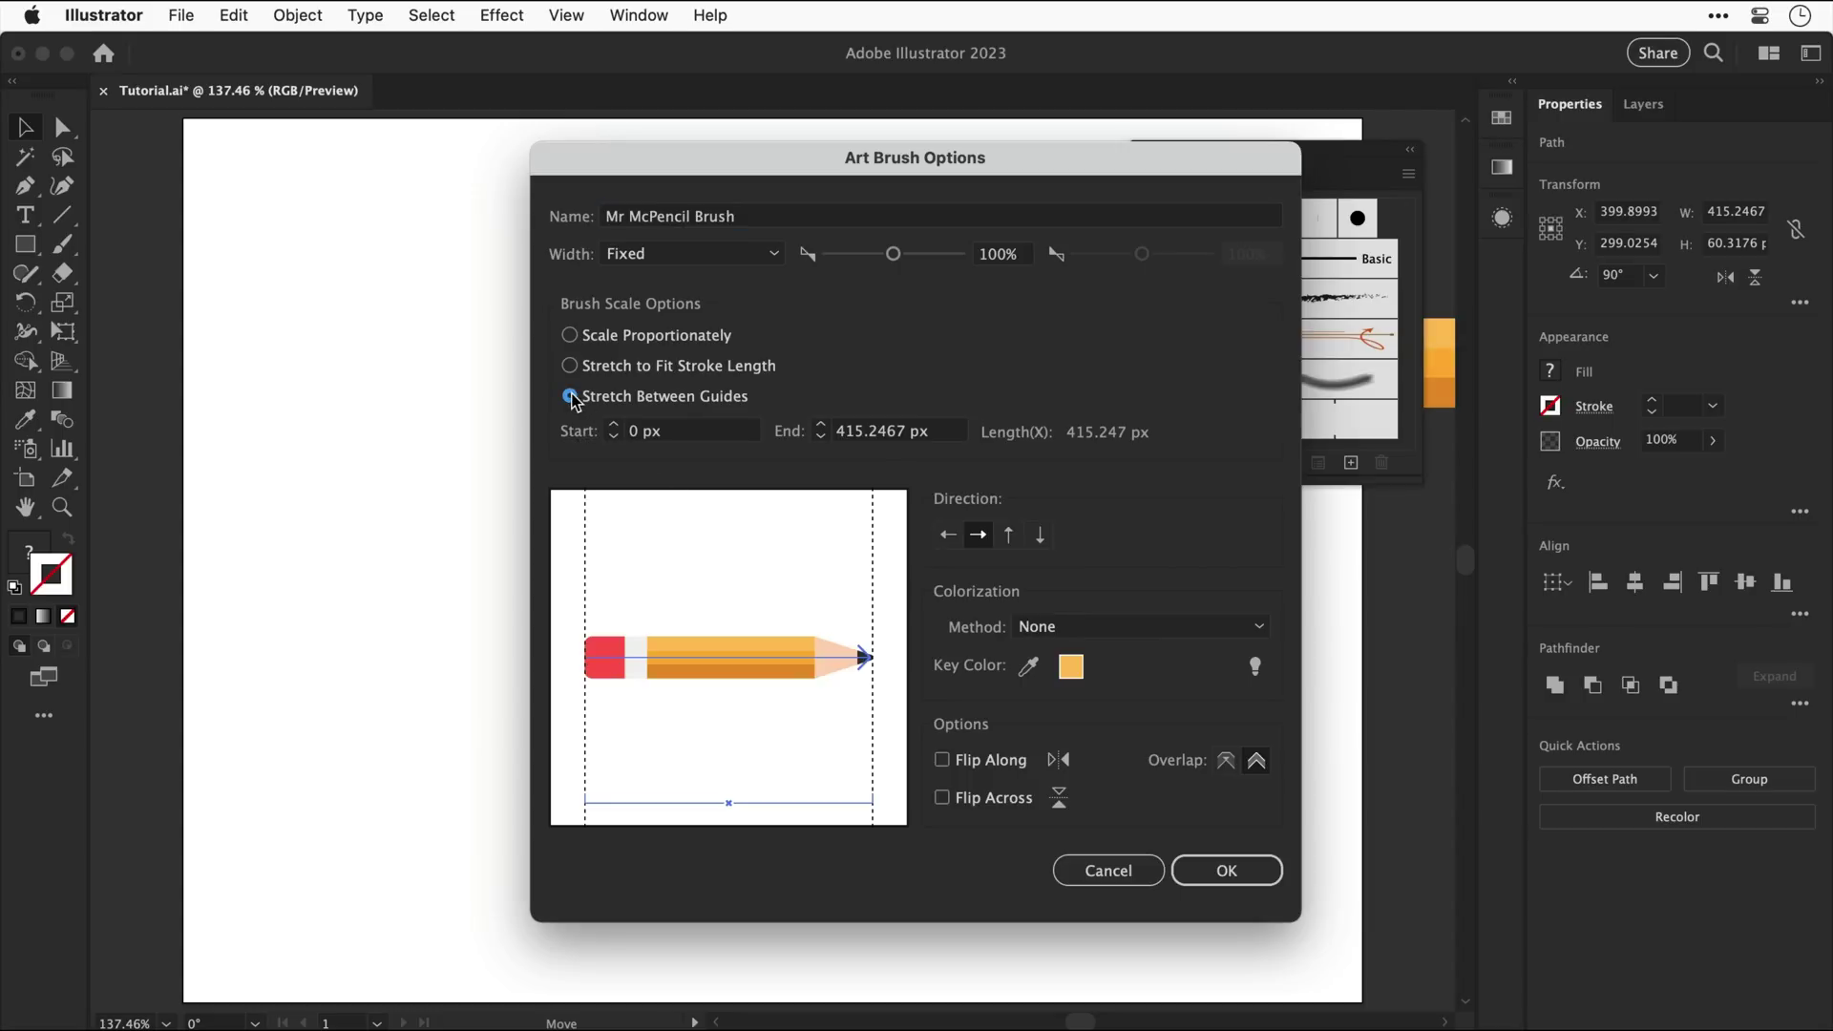
pyautogui.click(617, 431)
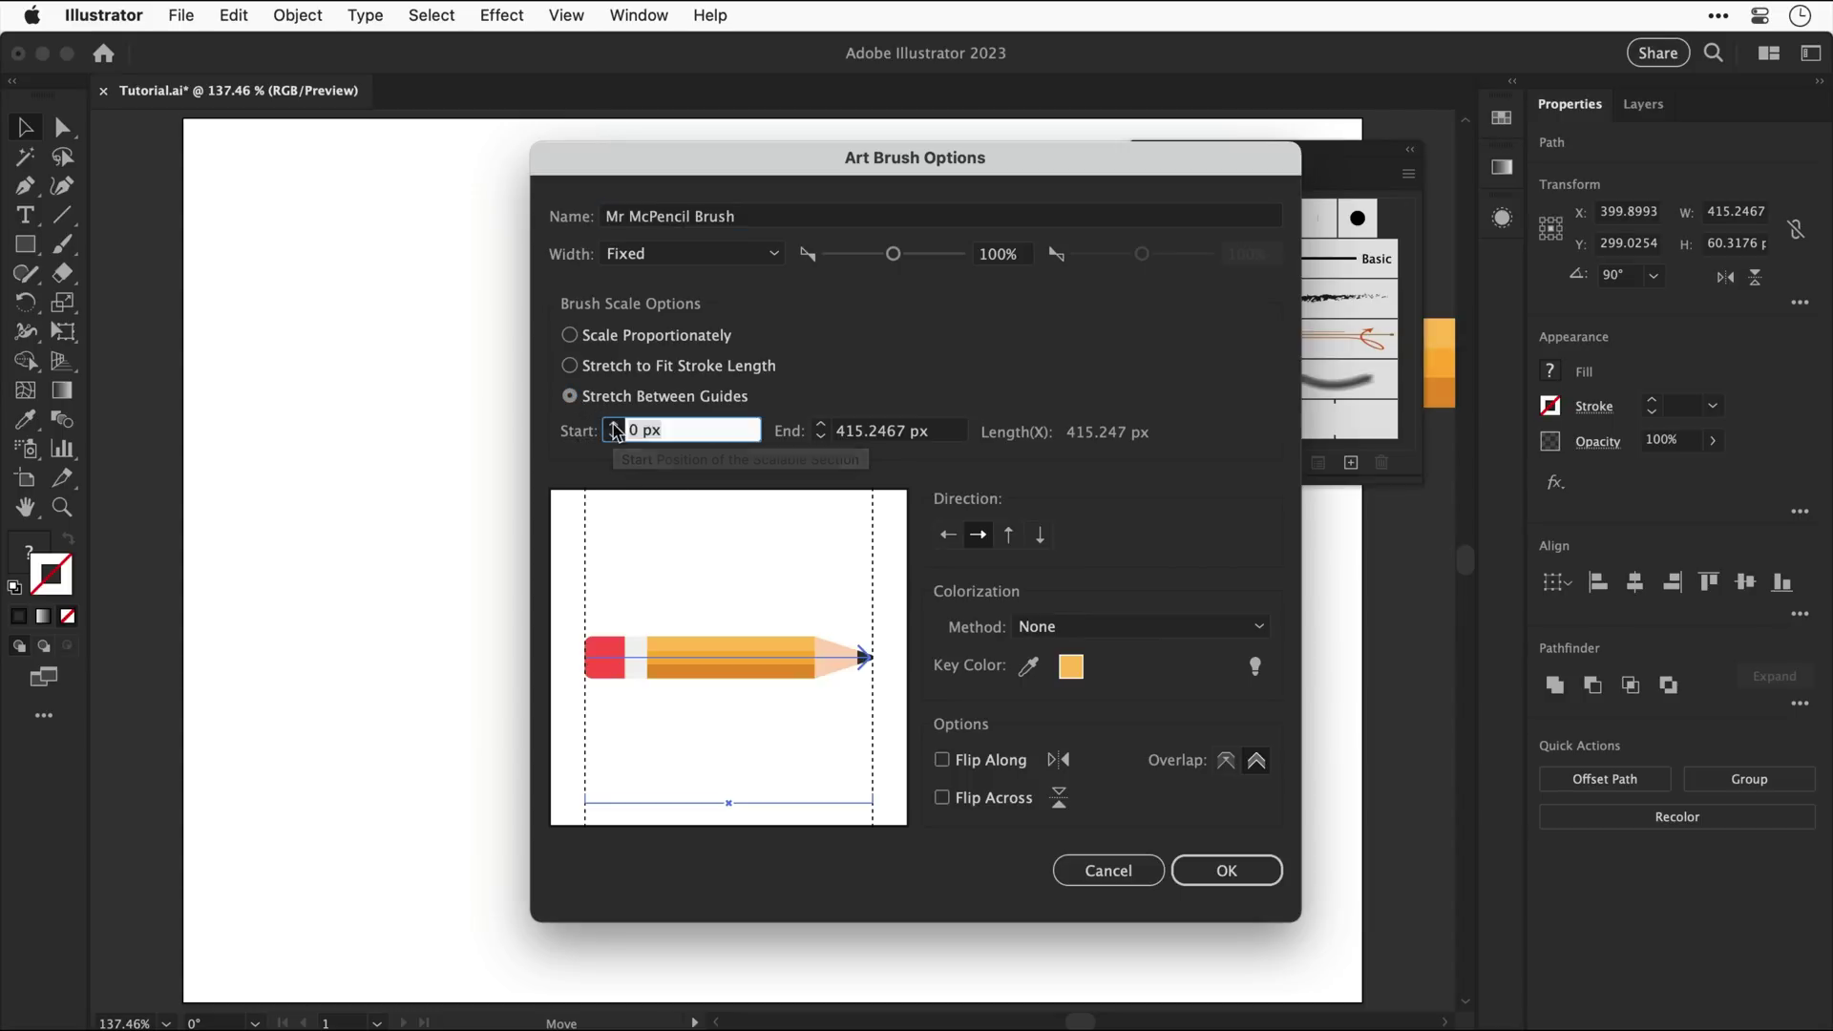
pyautogui.write('36 px')
pyautogui.hotkey('shift', 'Up')
pyautogui.hotkey('shift', 'Up')
pyautogui.hotkey('shift', 'Up')
pyautogui.hotkey('shift', 'Up')
pyautogui.hotkey('shift', 'Up')
pyautogui.hotkey('shift', 'Up')
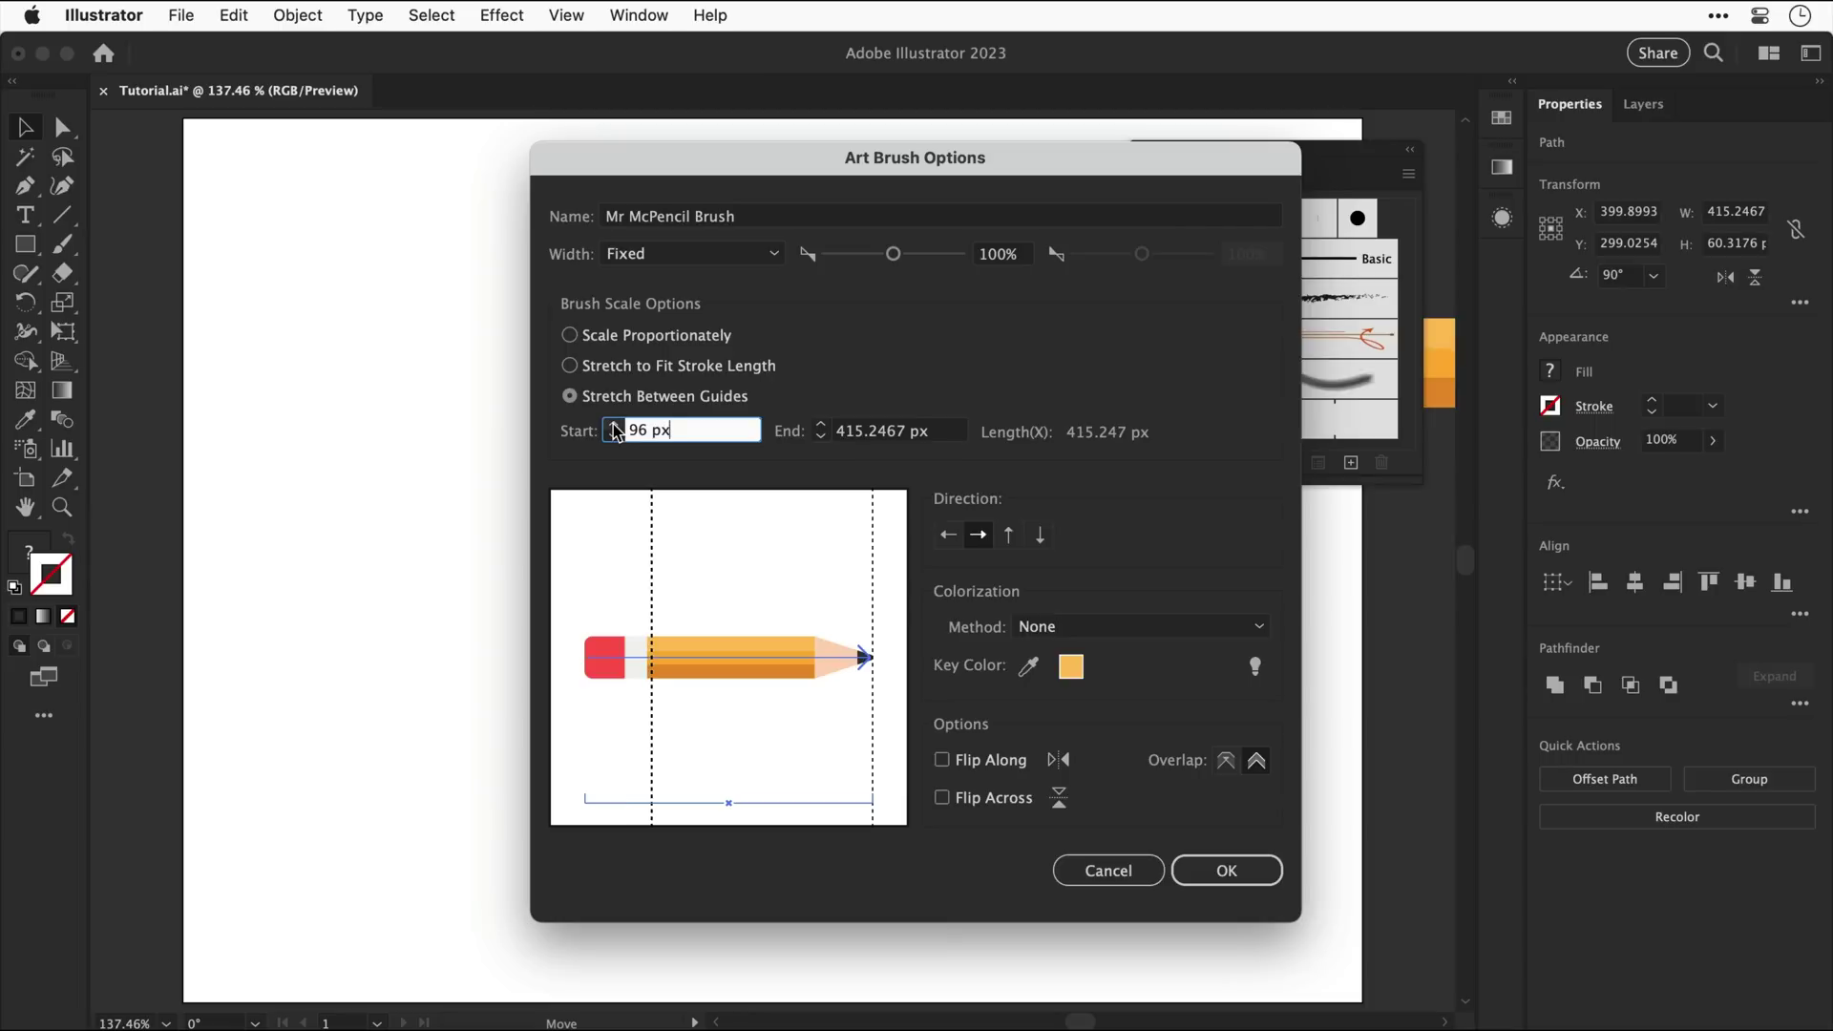
pyautogui.moveTo(871, 523); pyautogui.dragTo(809, 528)
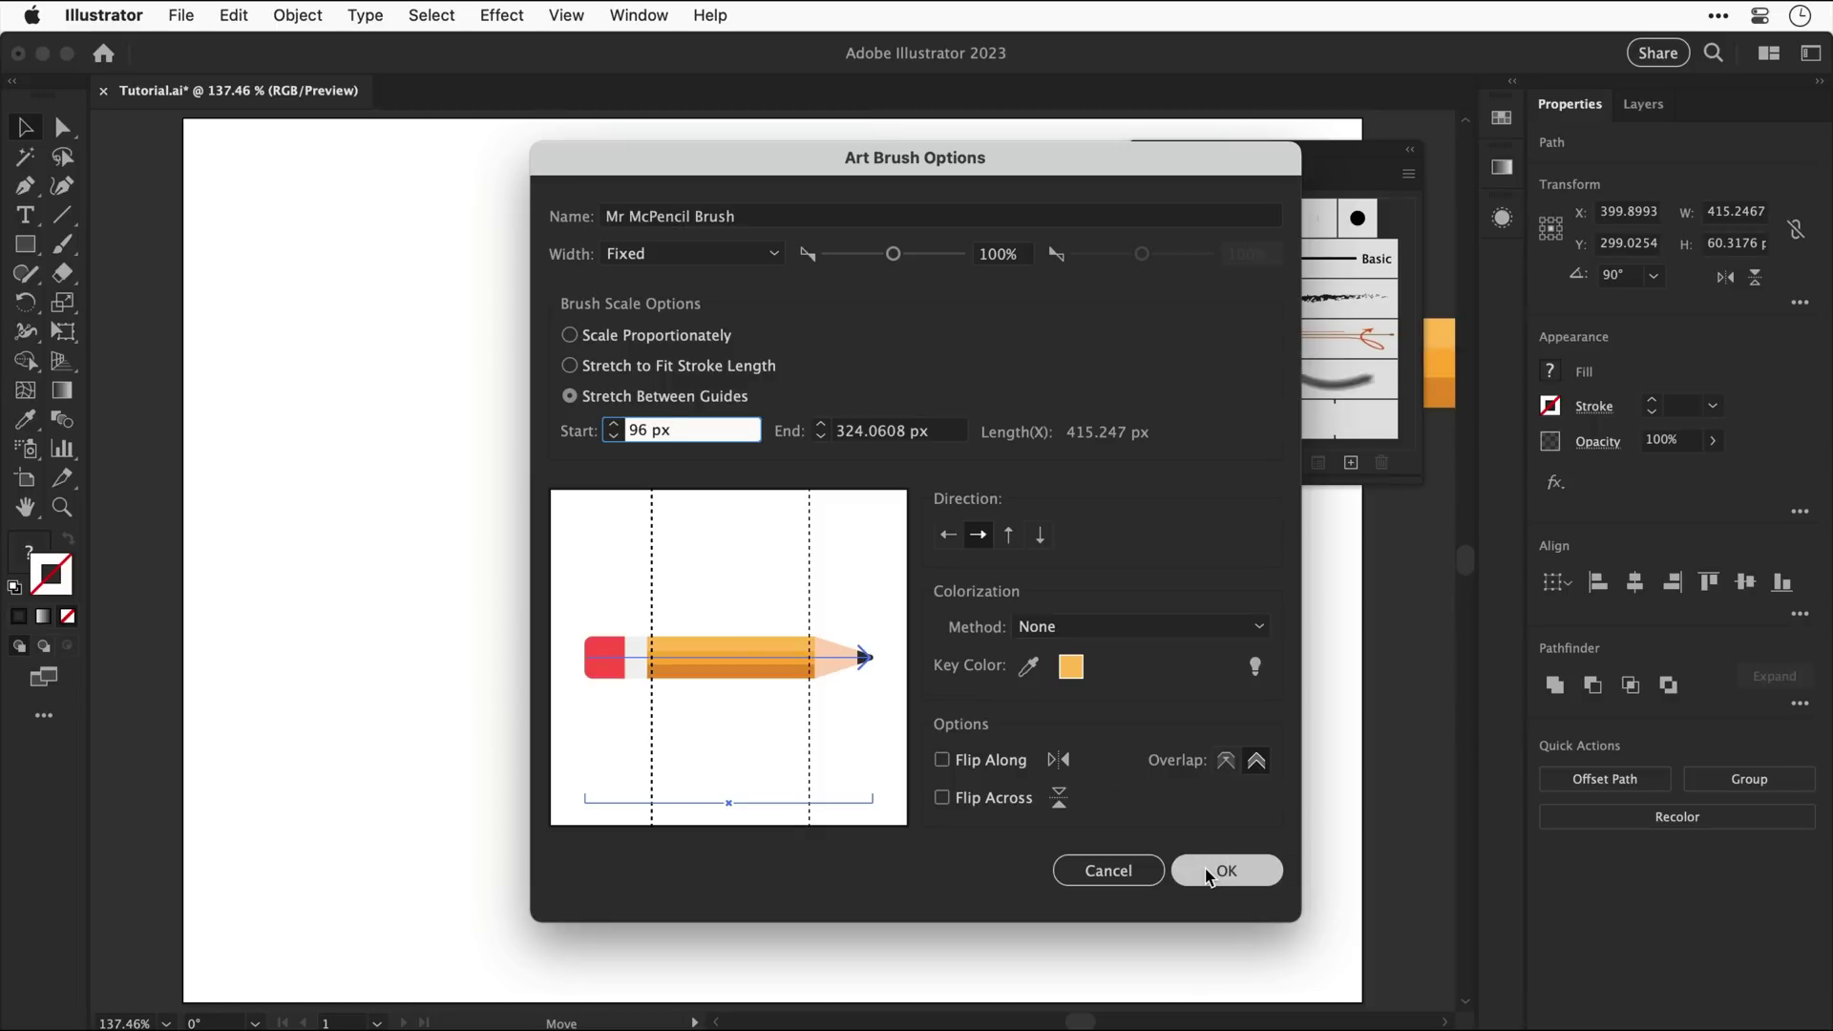
pyautogui.click(1209, 872)
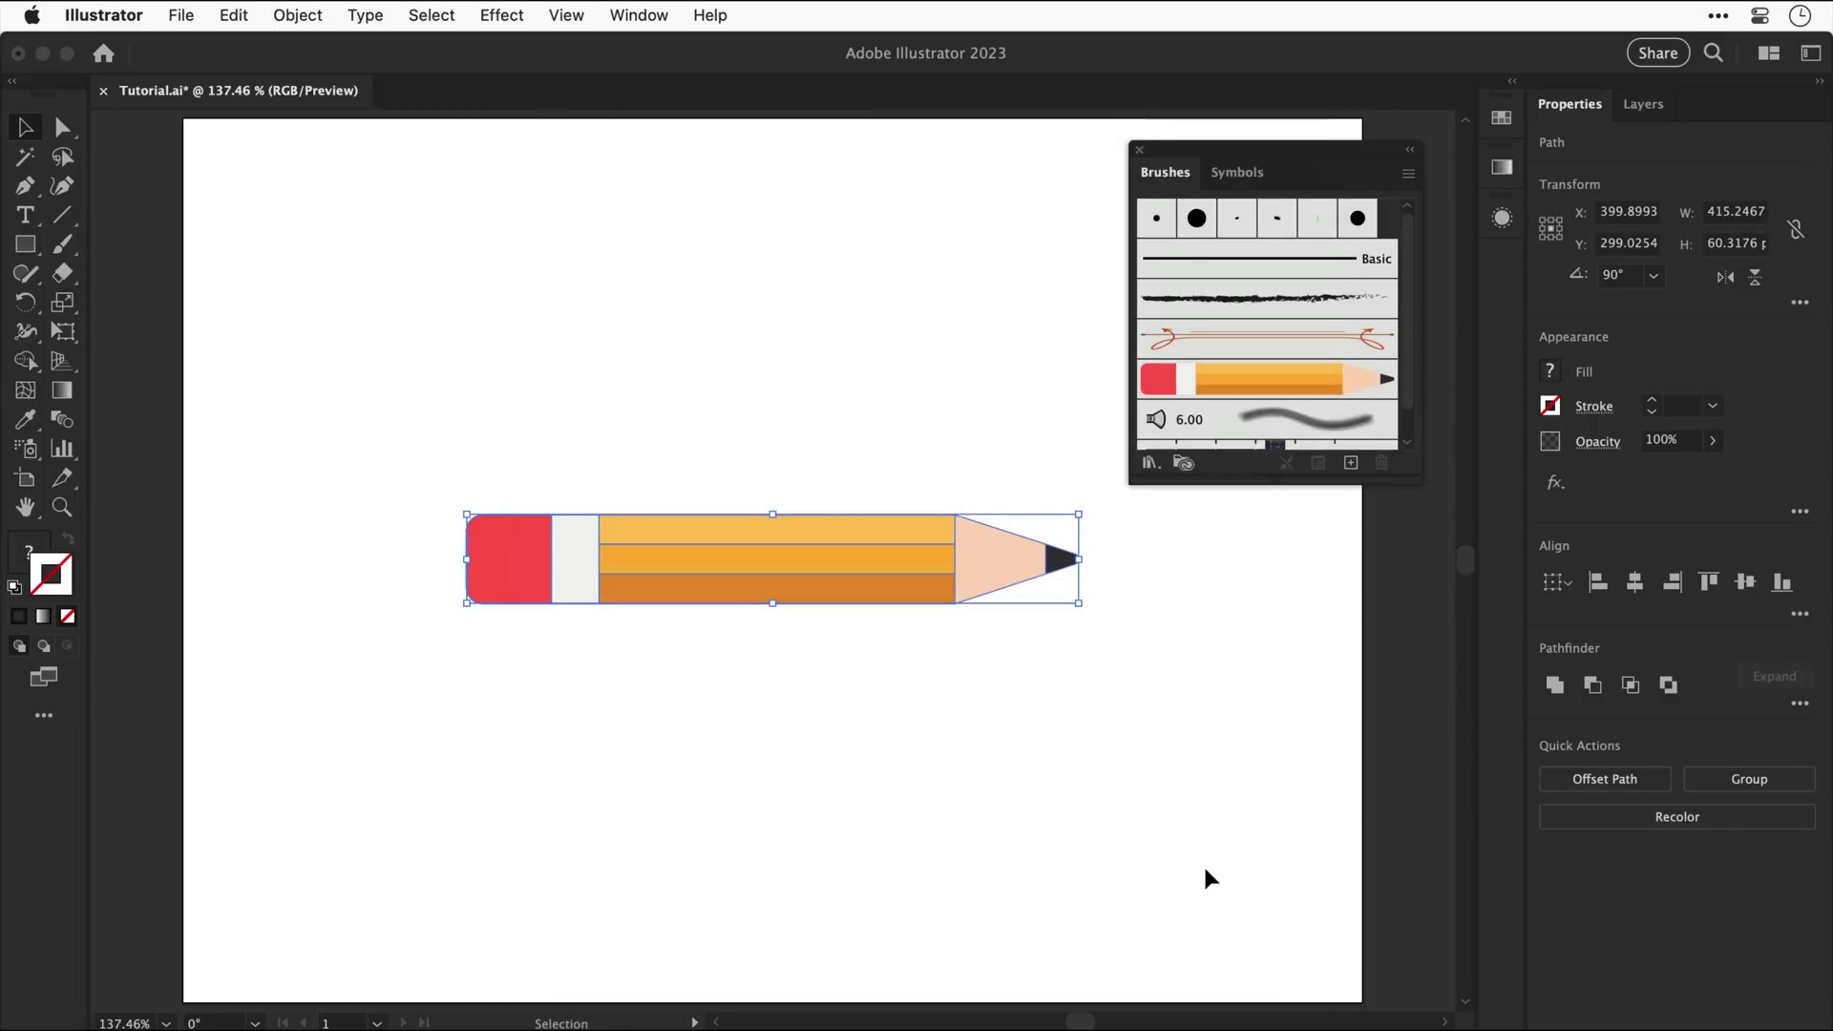
# - Delete the original pencil and ready the Paintbrush with the Mr McPencil Brush
pyautogui.press('Delete')
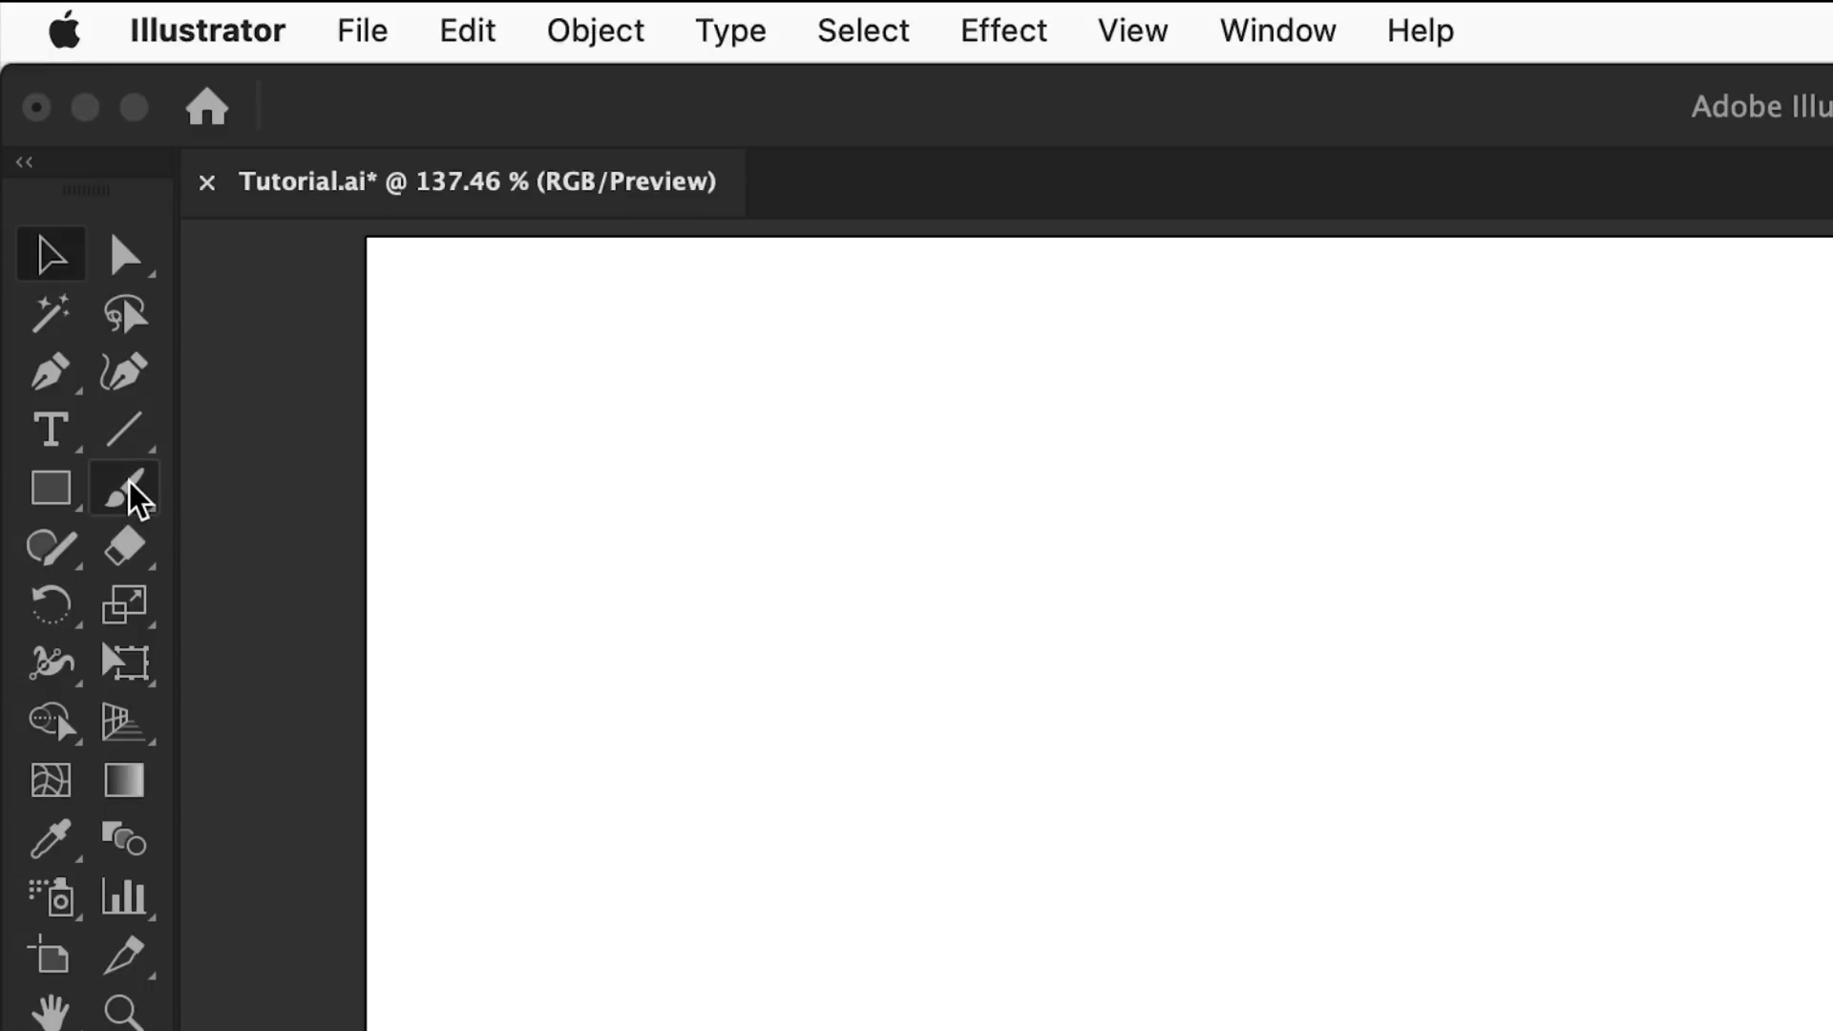
pyautogui.click(136, 494)
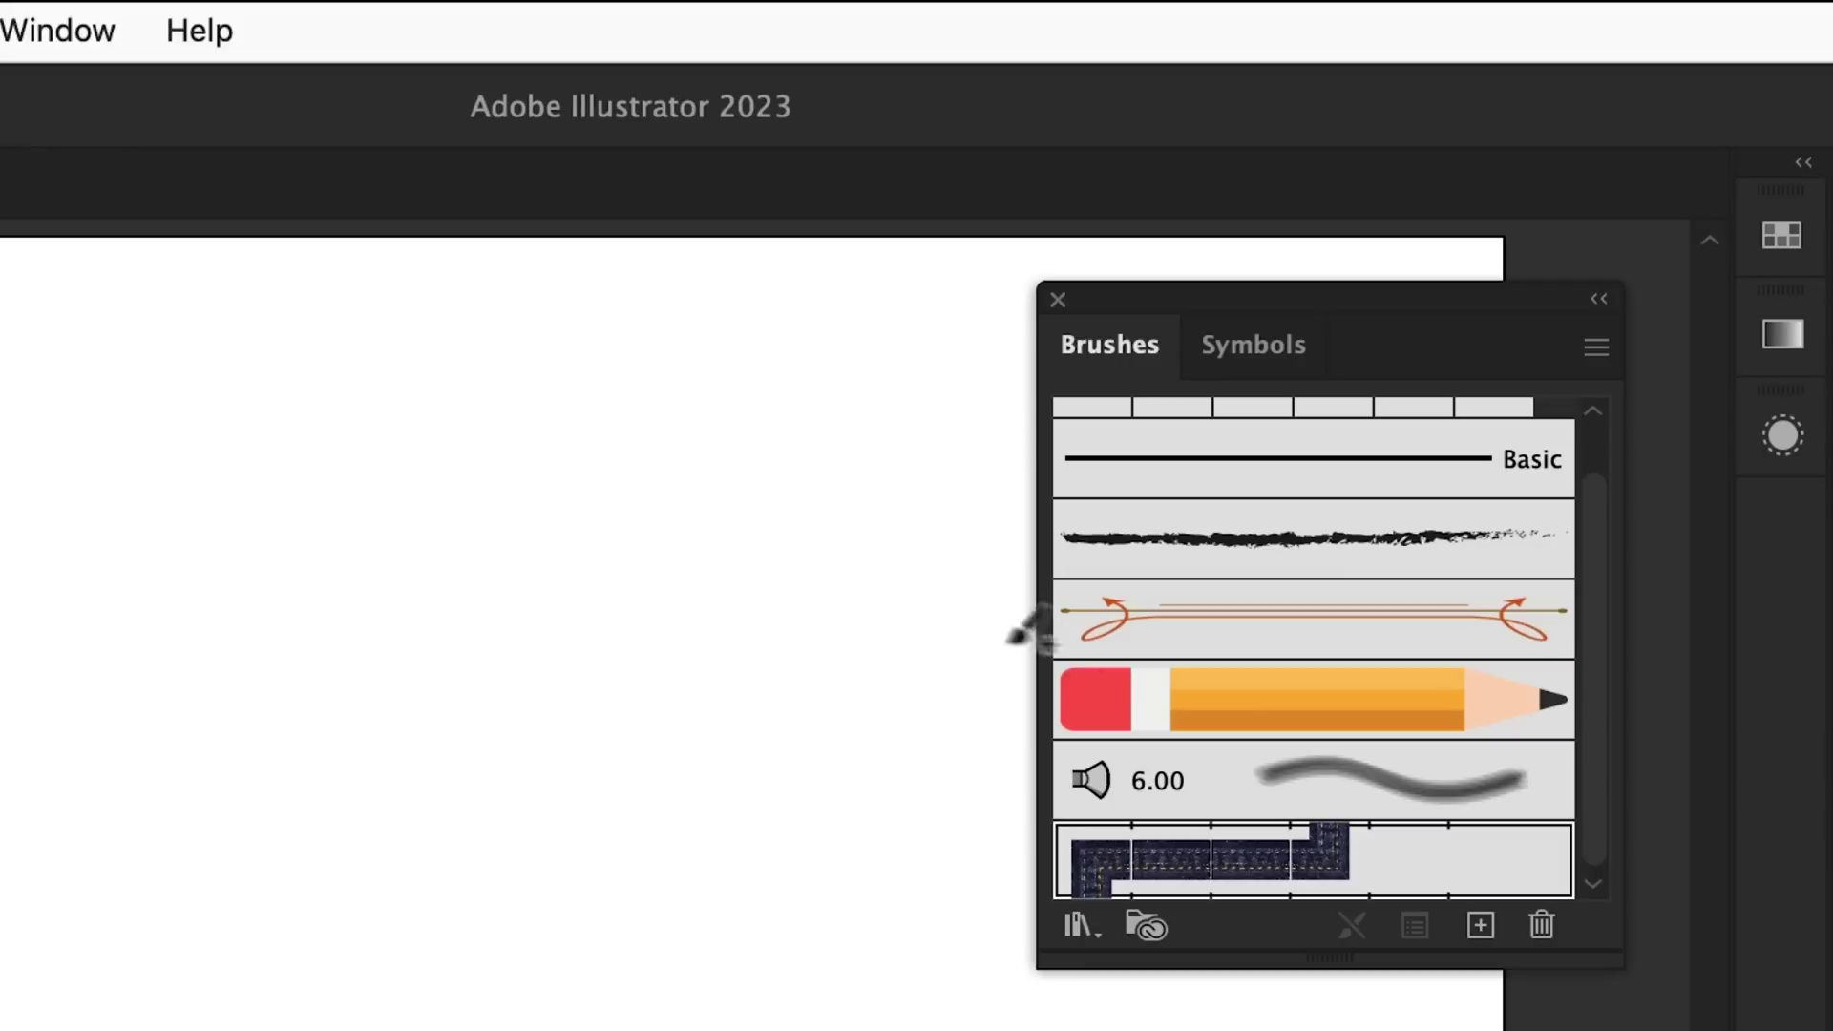
pyautogui.click(1310, 702)
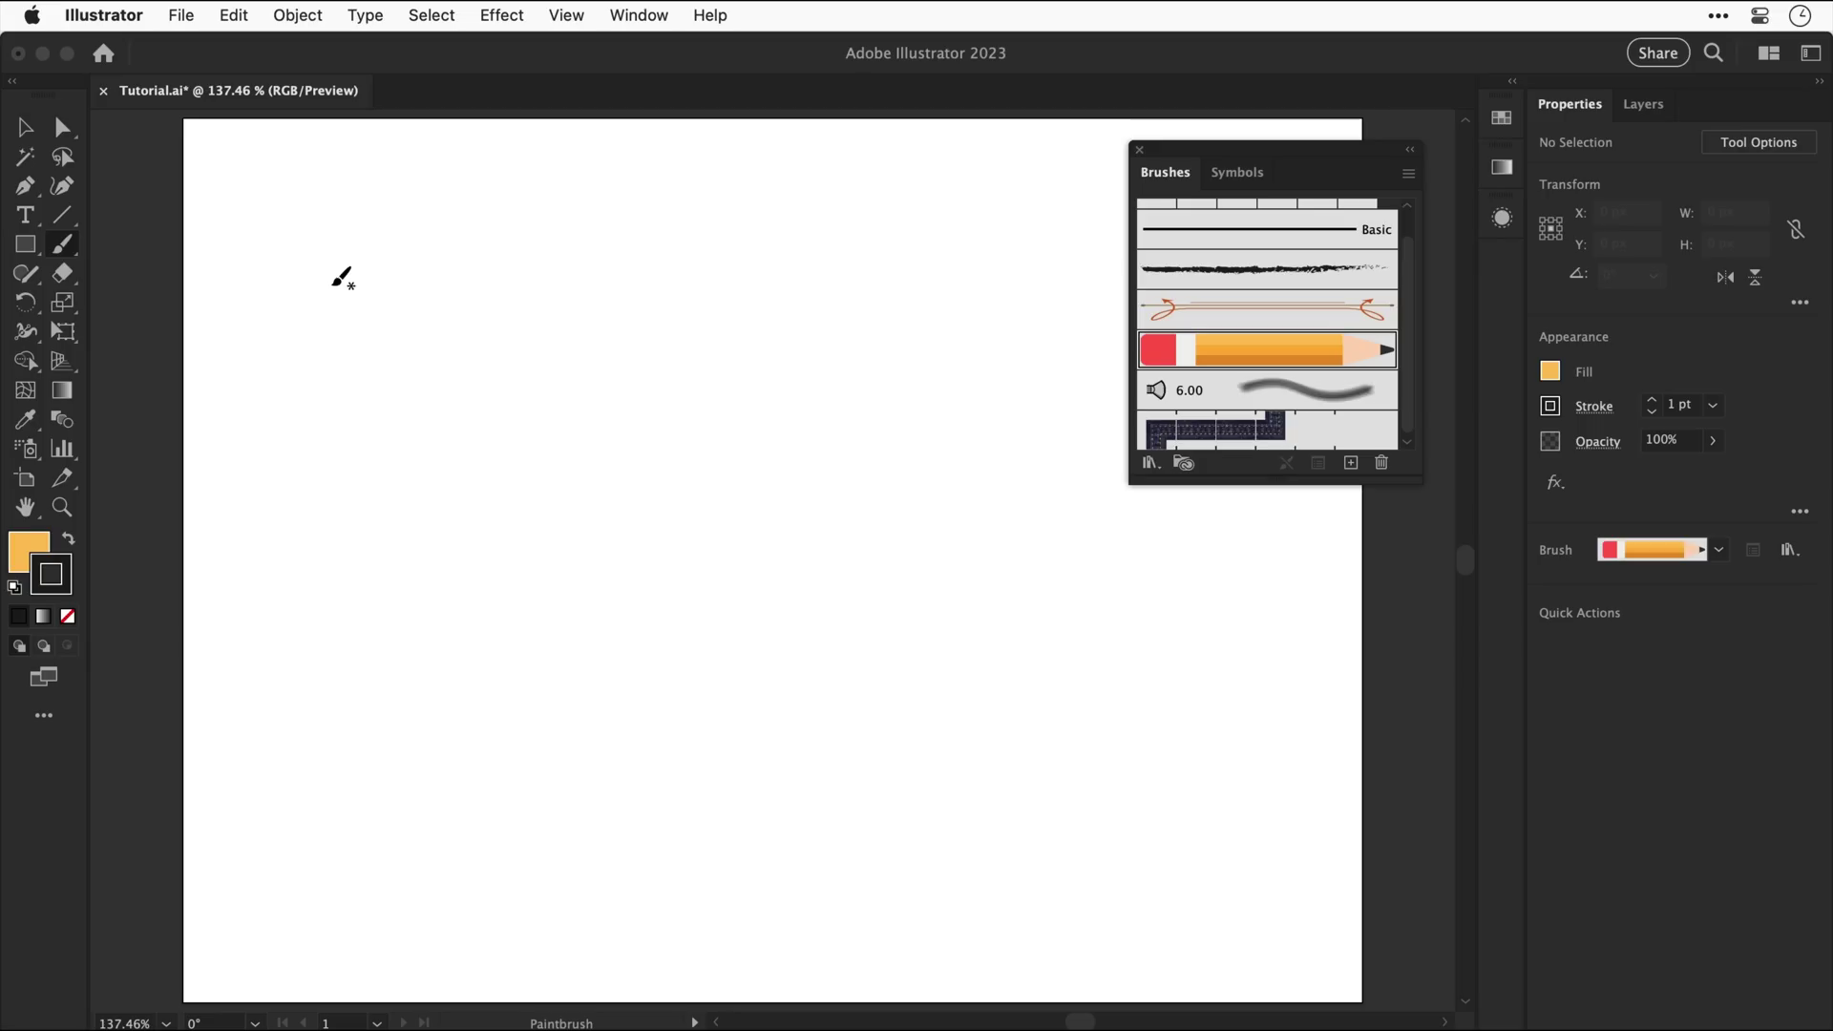
# - Paint five pencil strokes: a vertical left one, a top horizontal, a wavy one, a long middle one, and a bottom one
pyautogui.moveTo(333, 285); pyautogui.dragTo(326, 624)
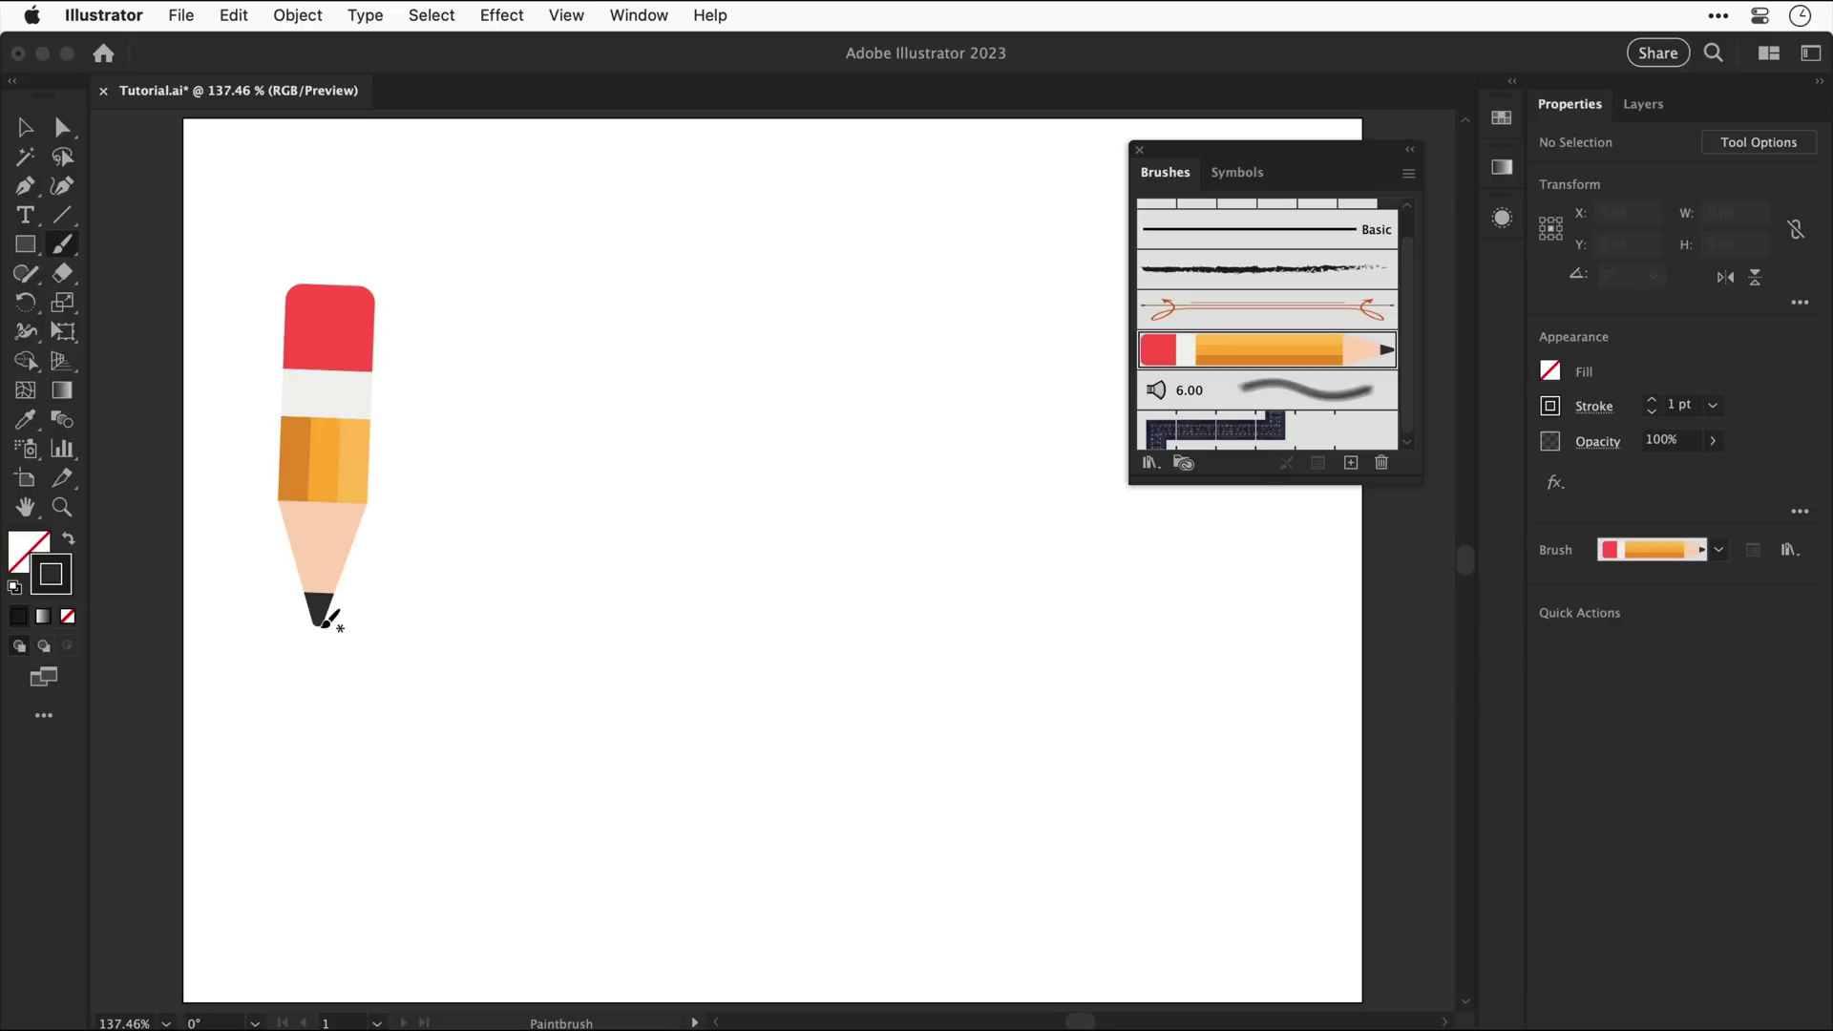
pyautogui.moveTo(467, 276); pyautogui.dragTo(983, 274)
pyautogui.moveTo(981, 384)
pyautogui.mouseDown()
pyautogui.moveTo(668, 466)
pyautogui.moveTo(480, 485)
pyautogui.mouseUp()
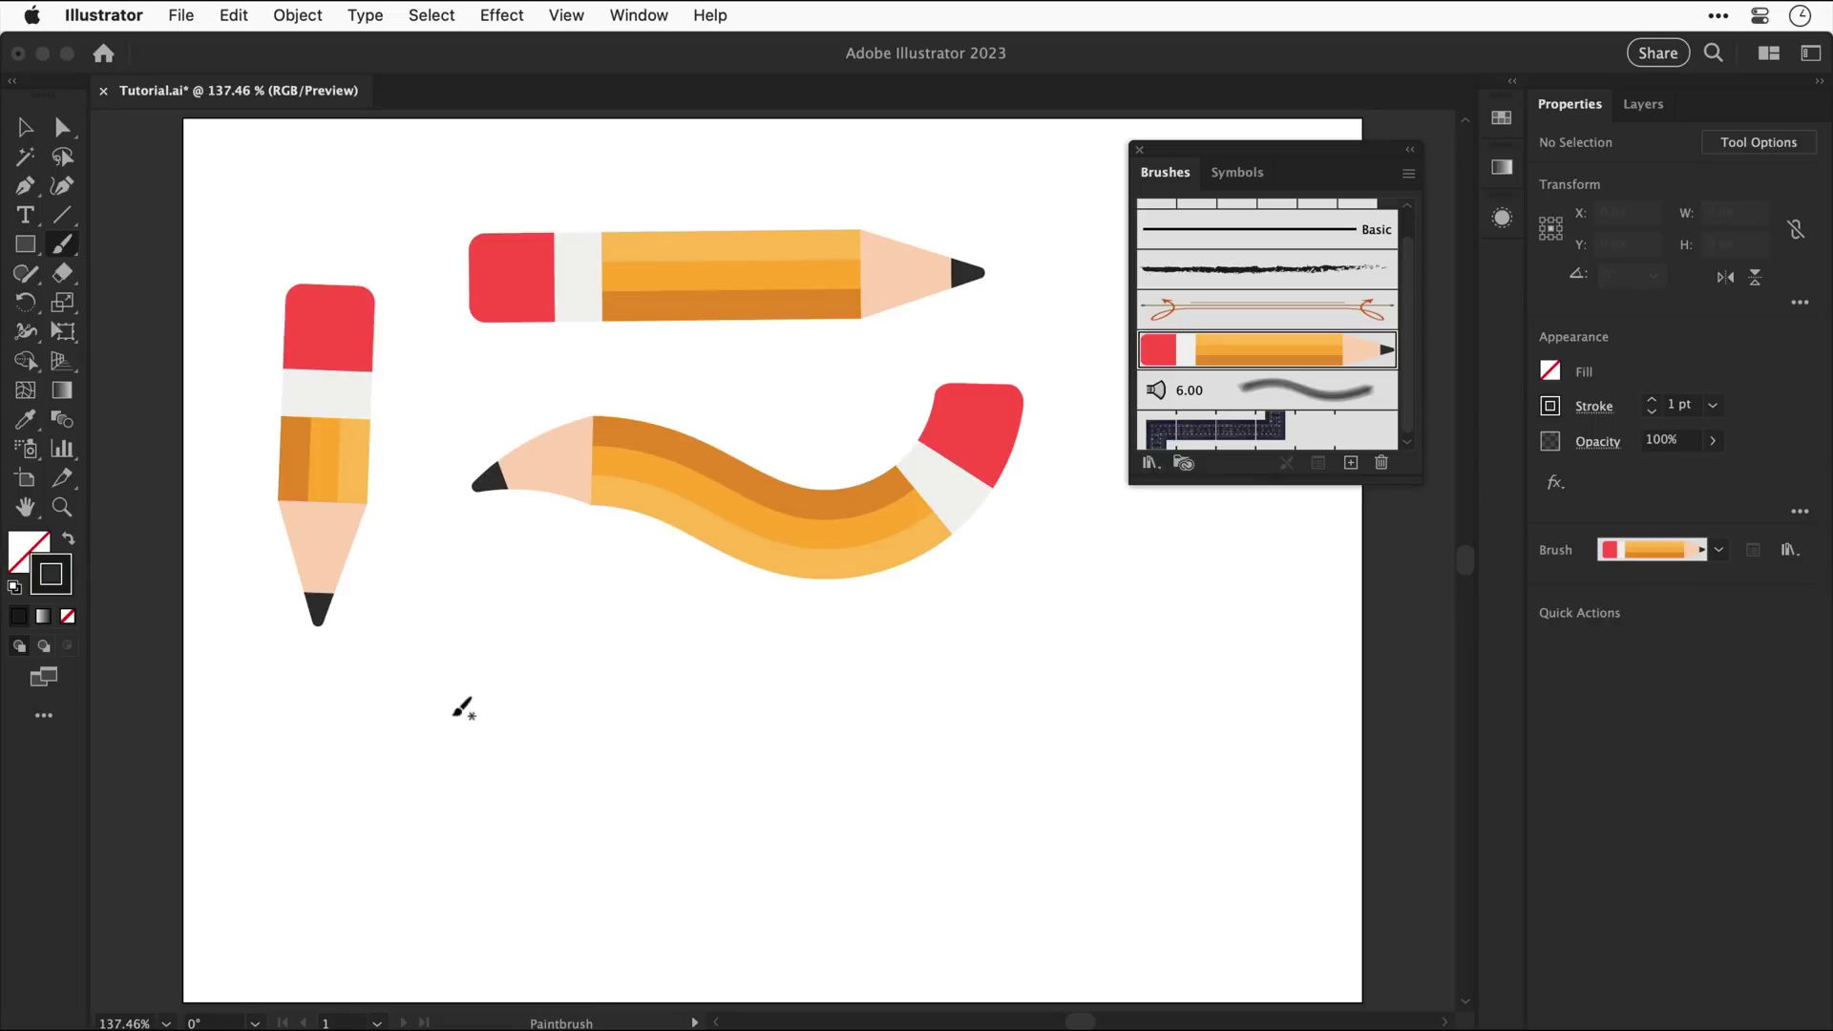
pyautogui.moveTo(453, 715)
pyautogui.mouseDown()
pyautogui.moveTo(728, 772)
pyautogui.moveTo(1104, 800)
pyautogui.mouseUp()
pyautogui.moveTo(1226, 661); pyautogui.dragTo(1228, 846)
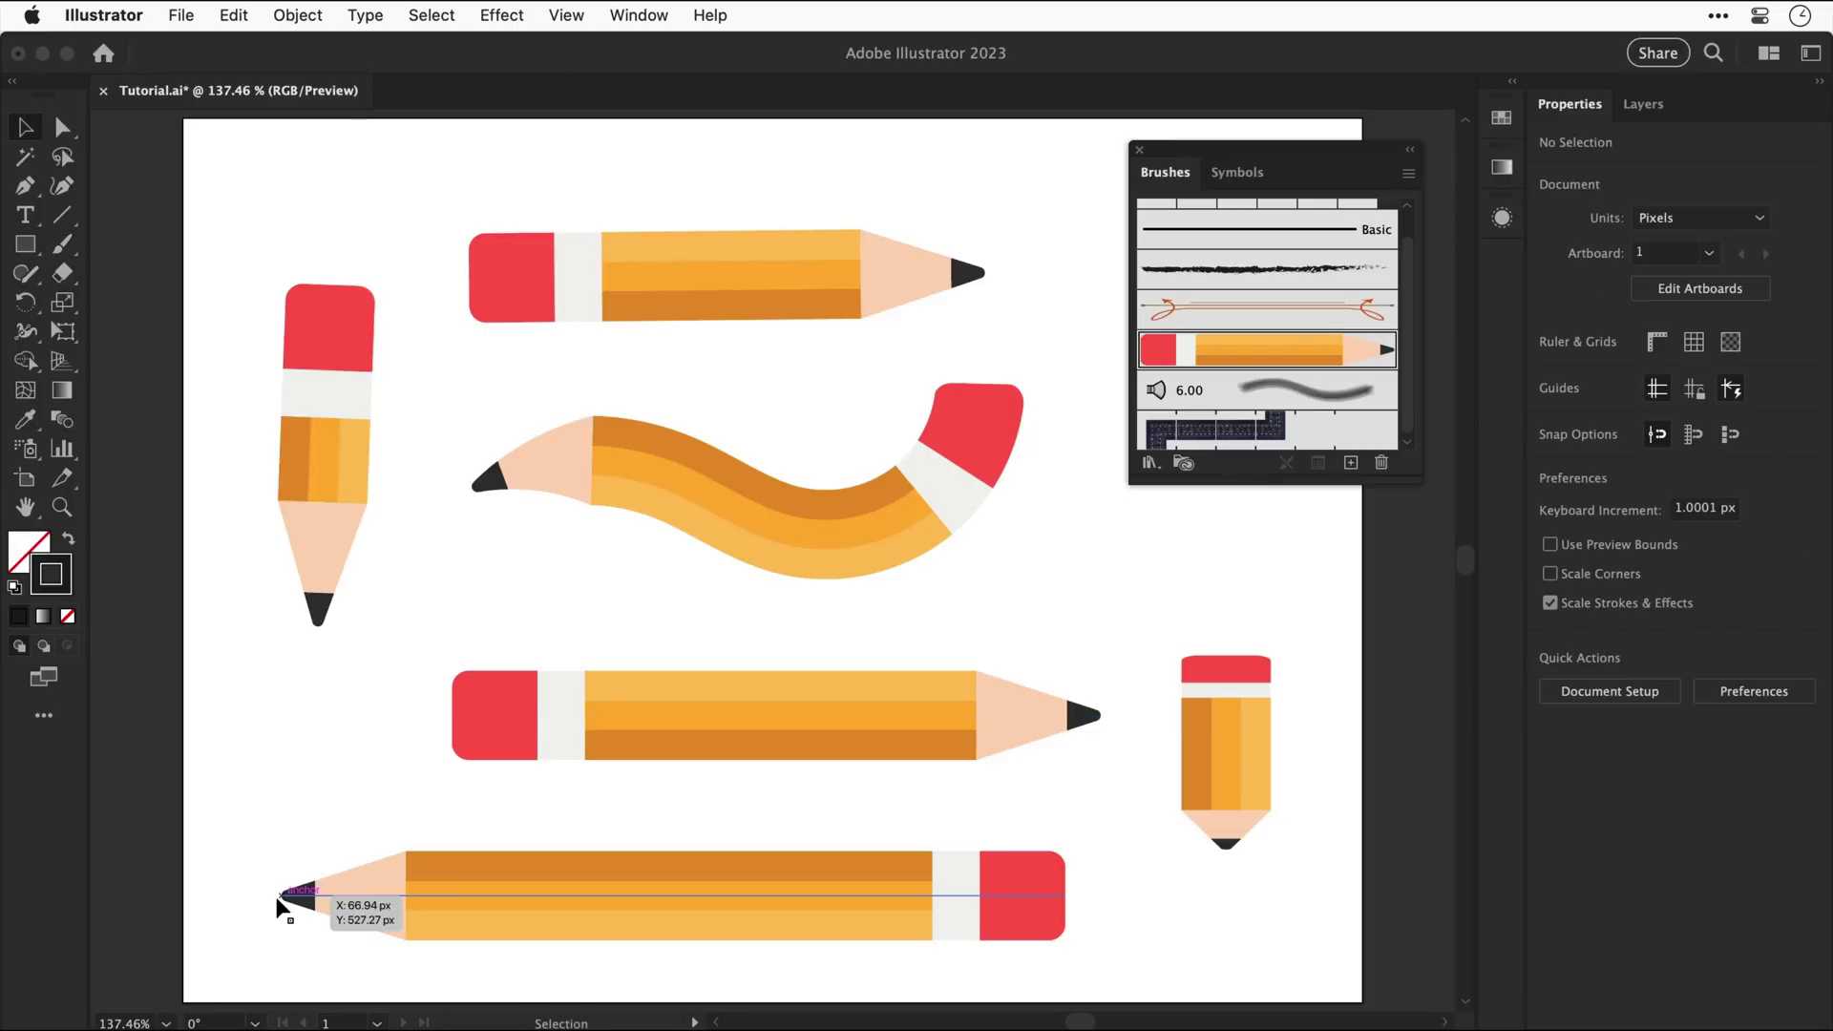
# - Thin the bottom pencil stroke to 0.5 pt
pyautogui.click(447, 897)
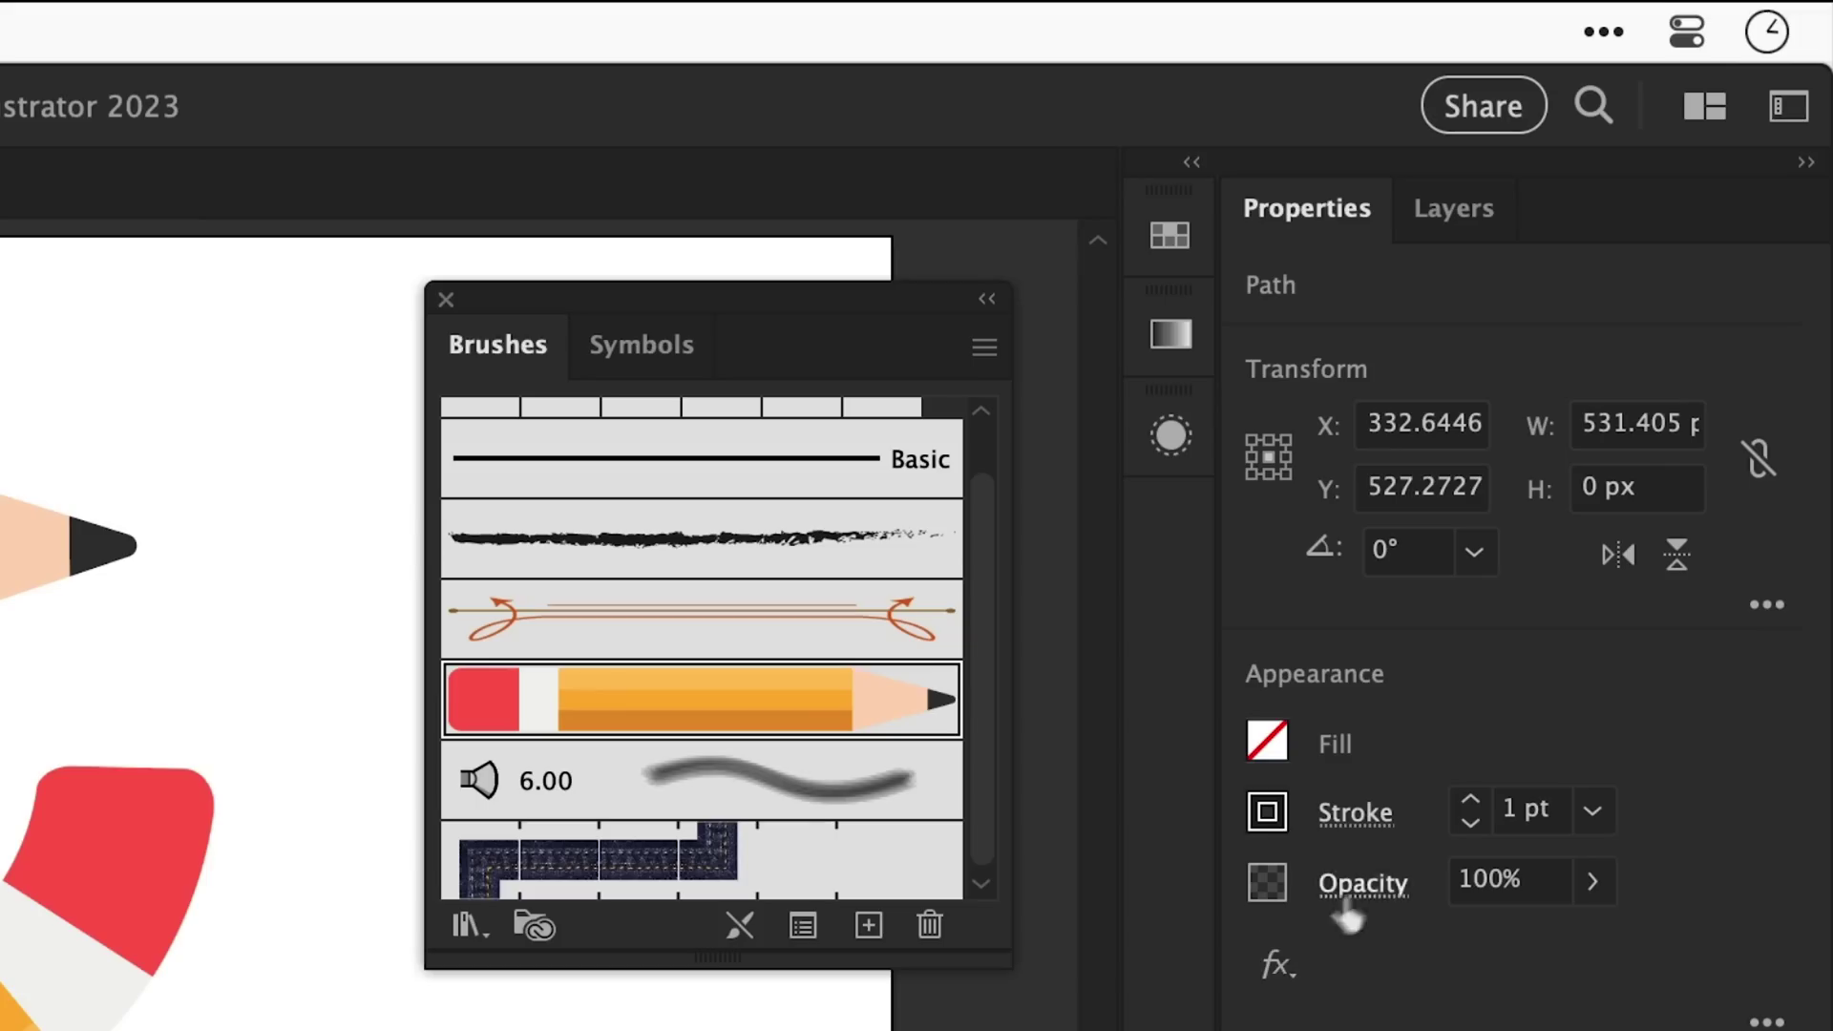
pyautogui.click(1468, 823)
pyautogui.click(1467, 823)
pyautogui.click(1471, 801)
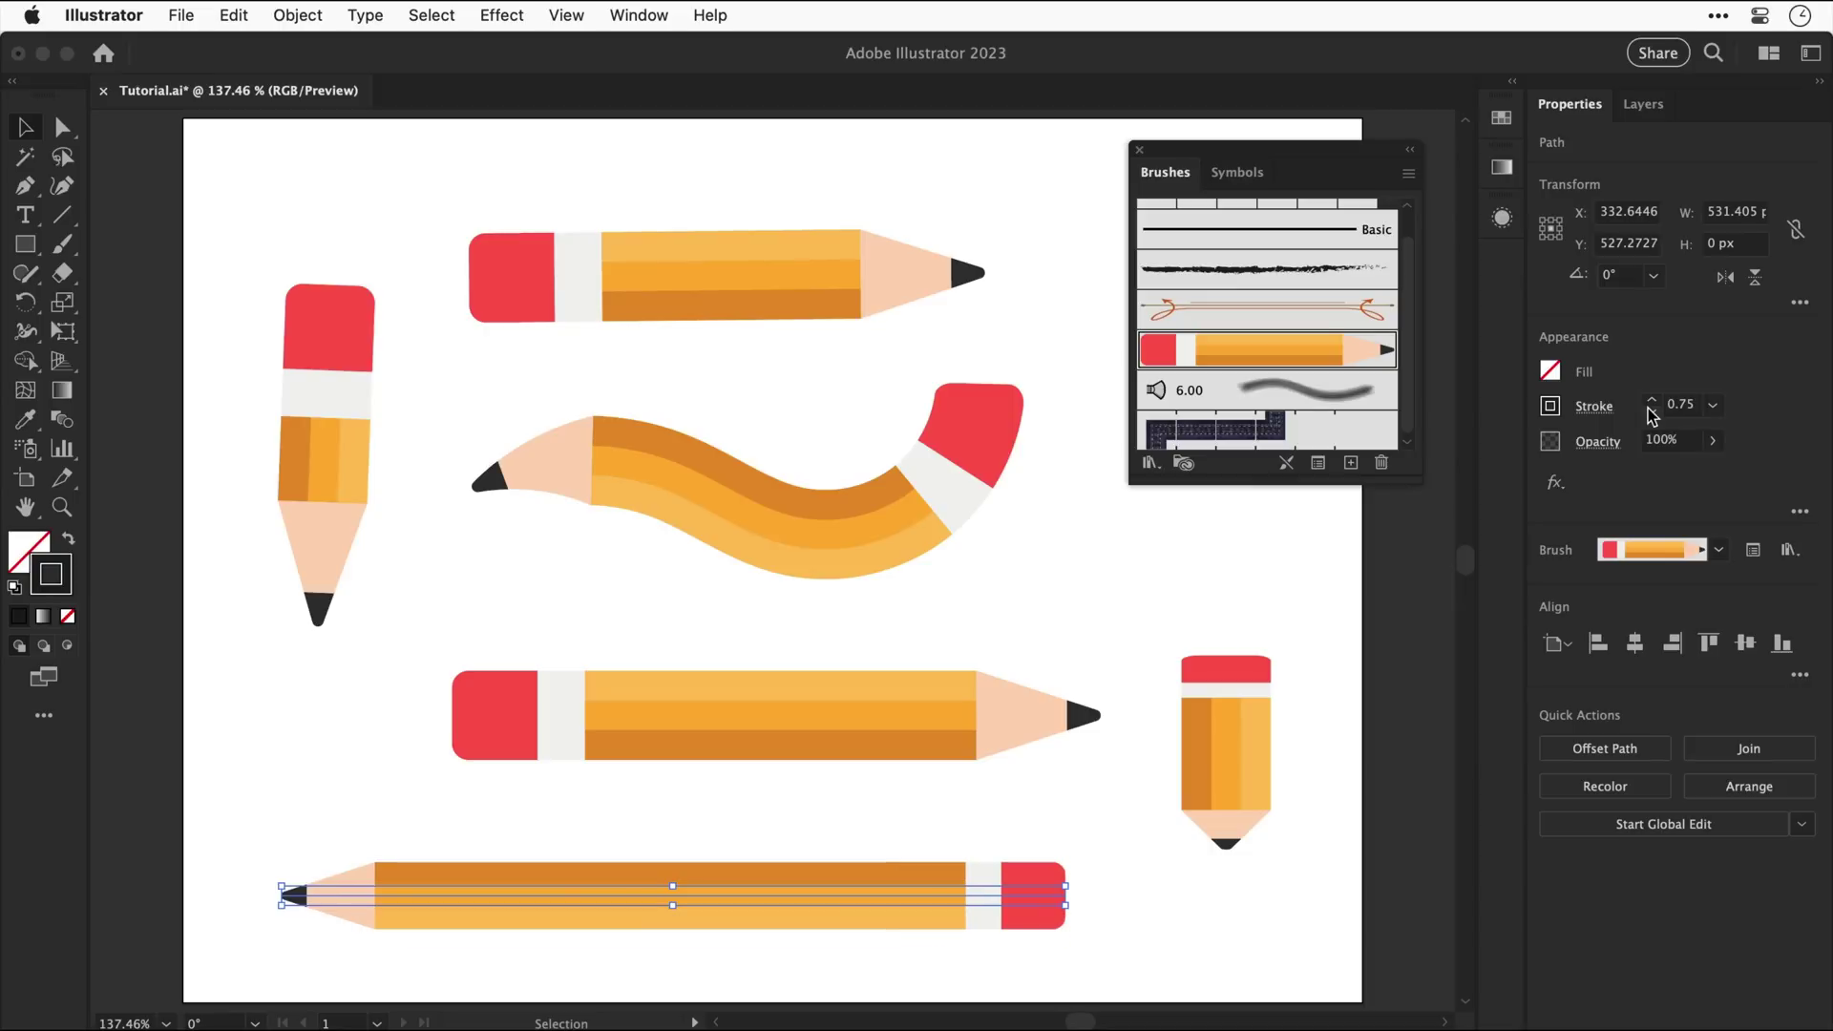
pyautogui.click(1648, 411)
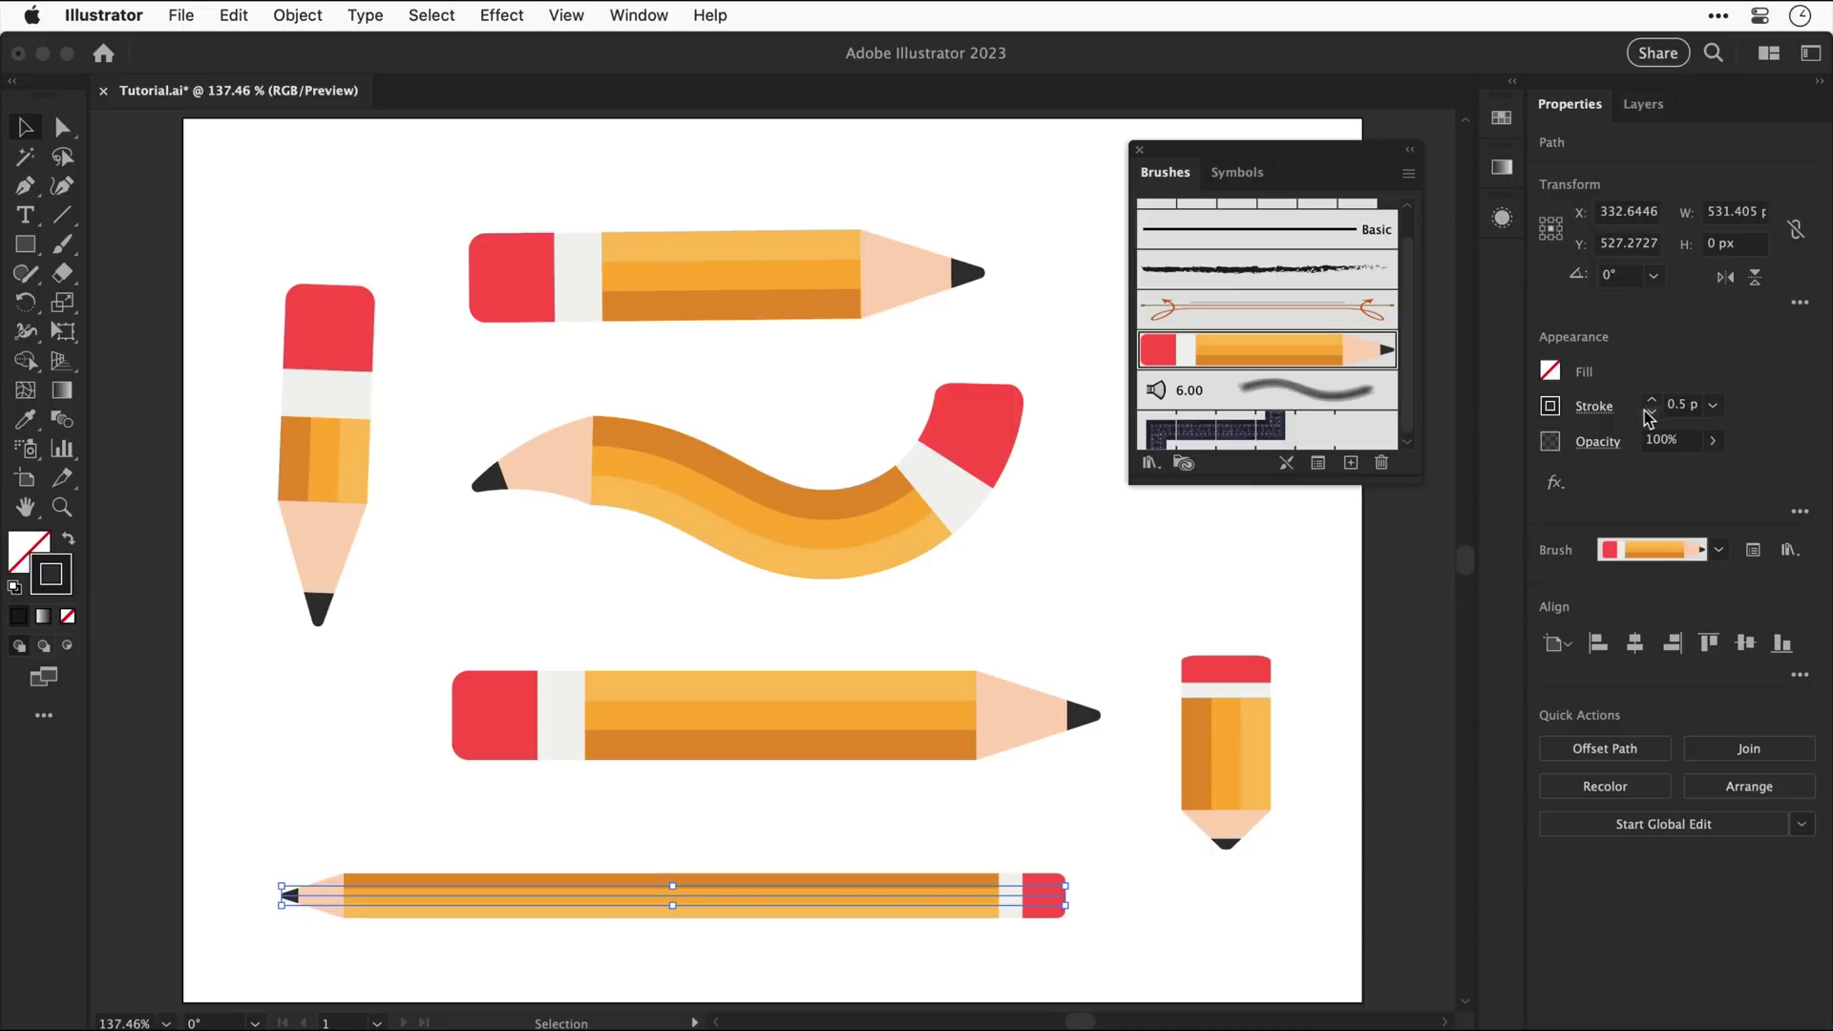
# - Reduce the middle horizontal pencil's stroke weight to about 0.125 pt
pyautogui.click(979, 717)
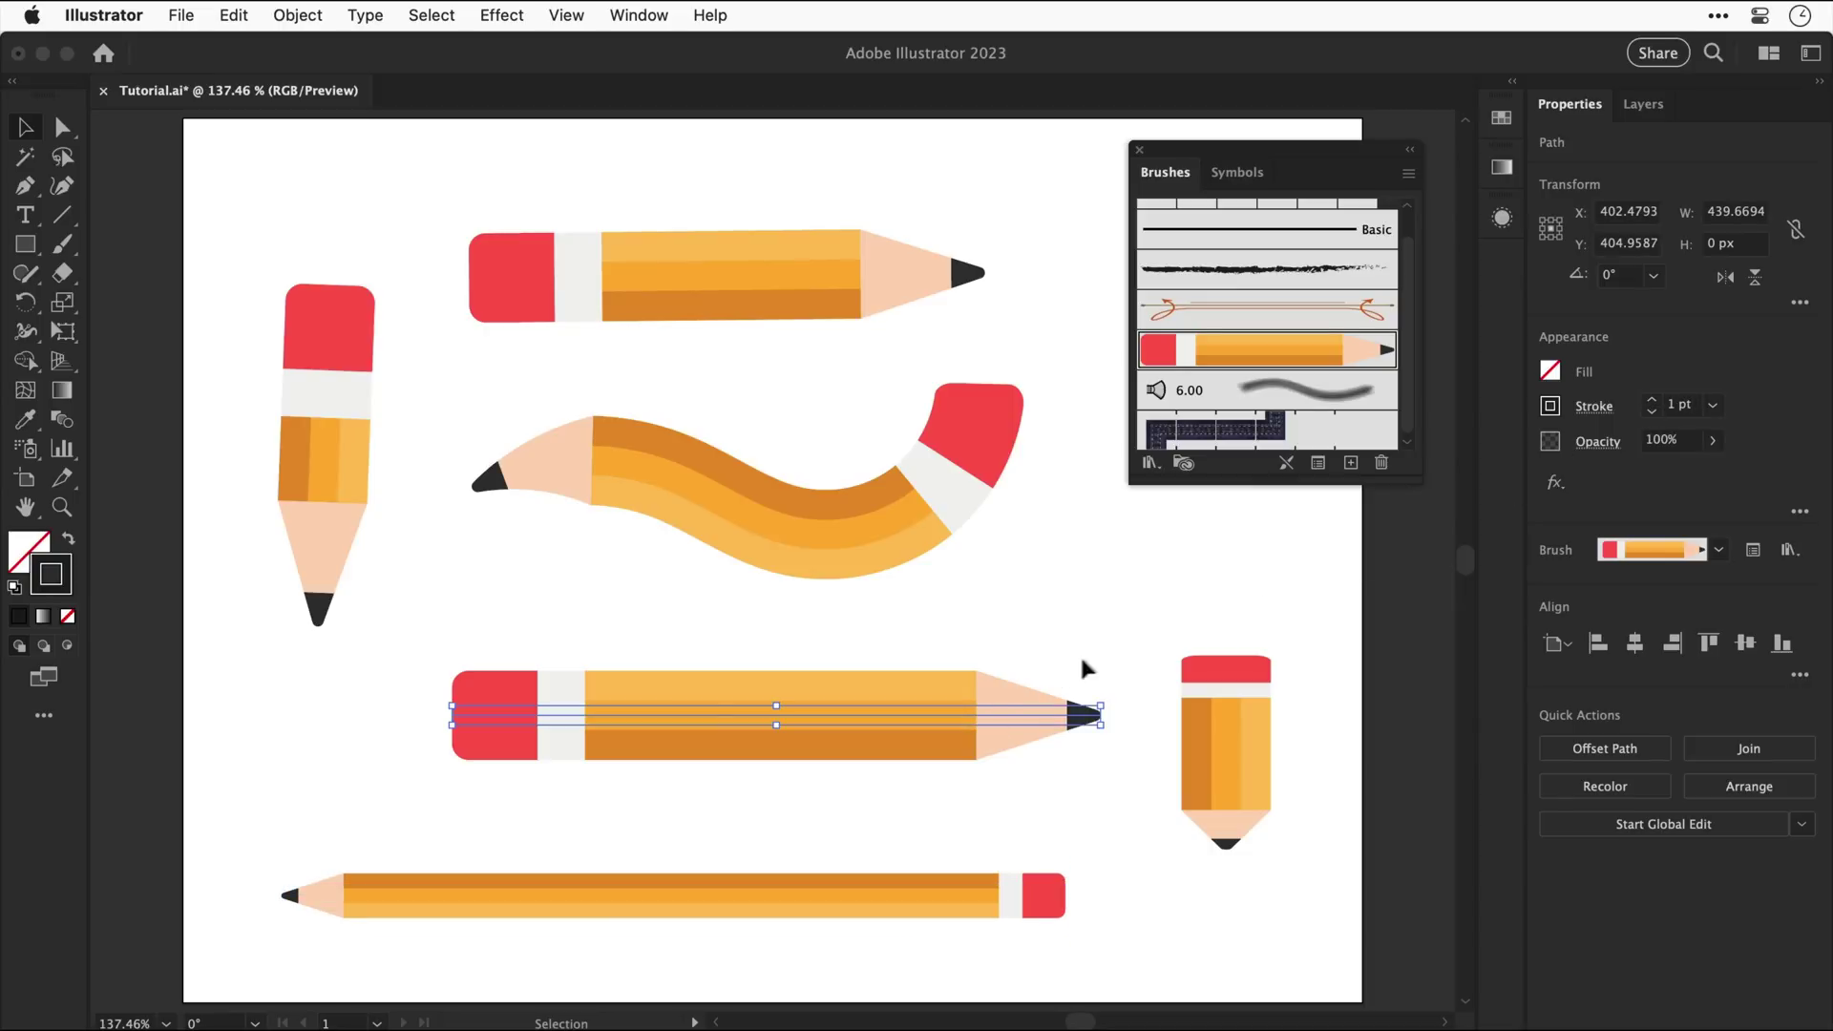
pyautogui.click(1655, 401)
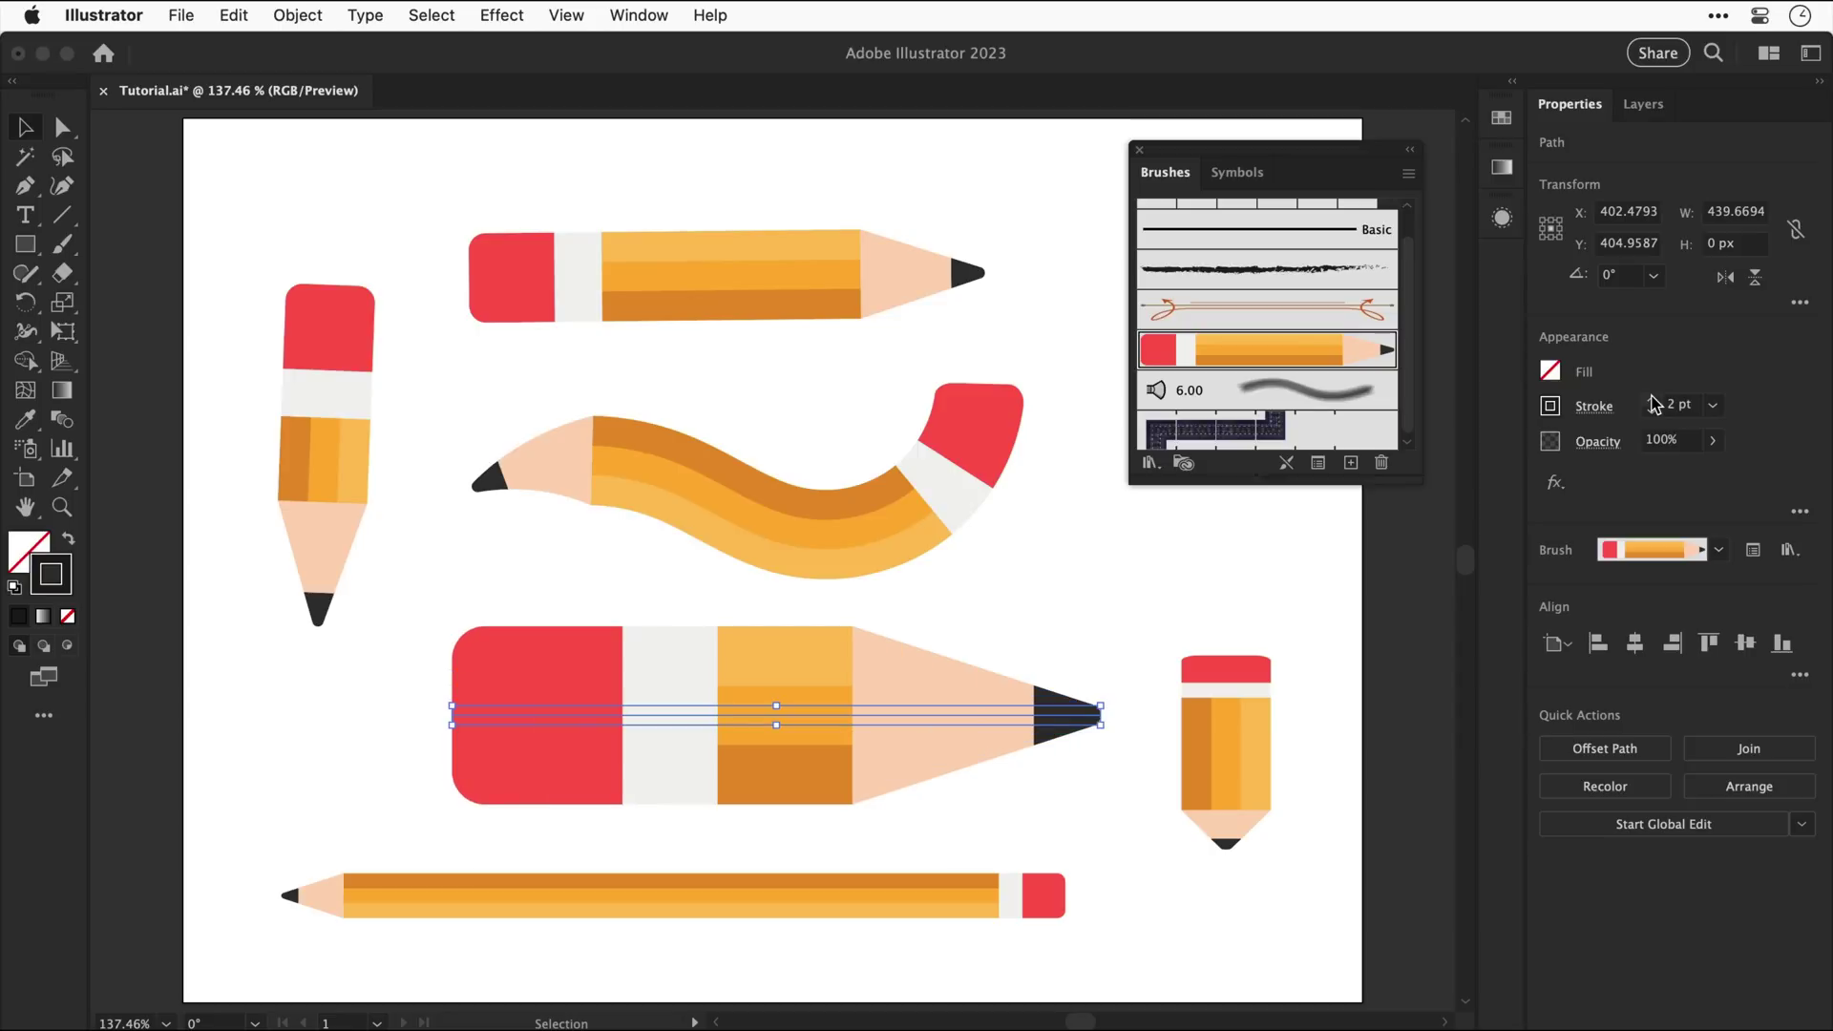
pyautogui.keyDown('super'); pyautogui.click(1654, 411); pyautogui.keyUp('super')
pyautogui.keyDown('super'); pyautogui.click(1654, 411); pyautogui.keyUp('super')
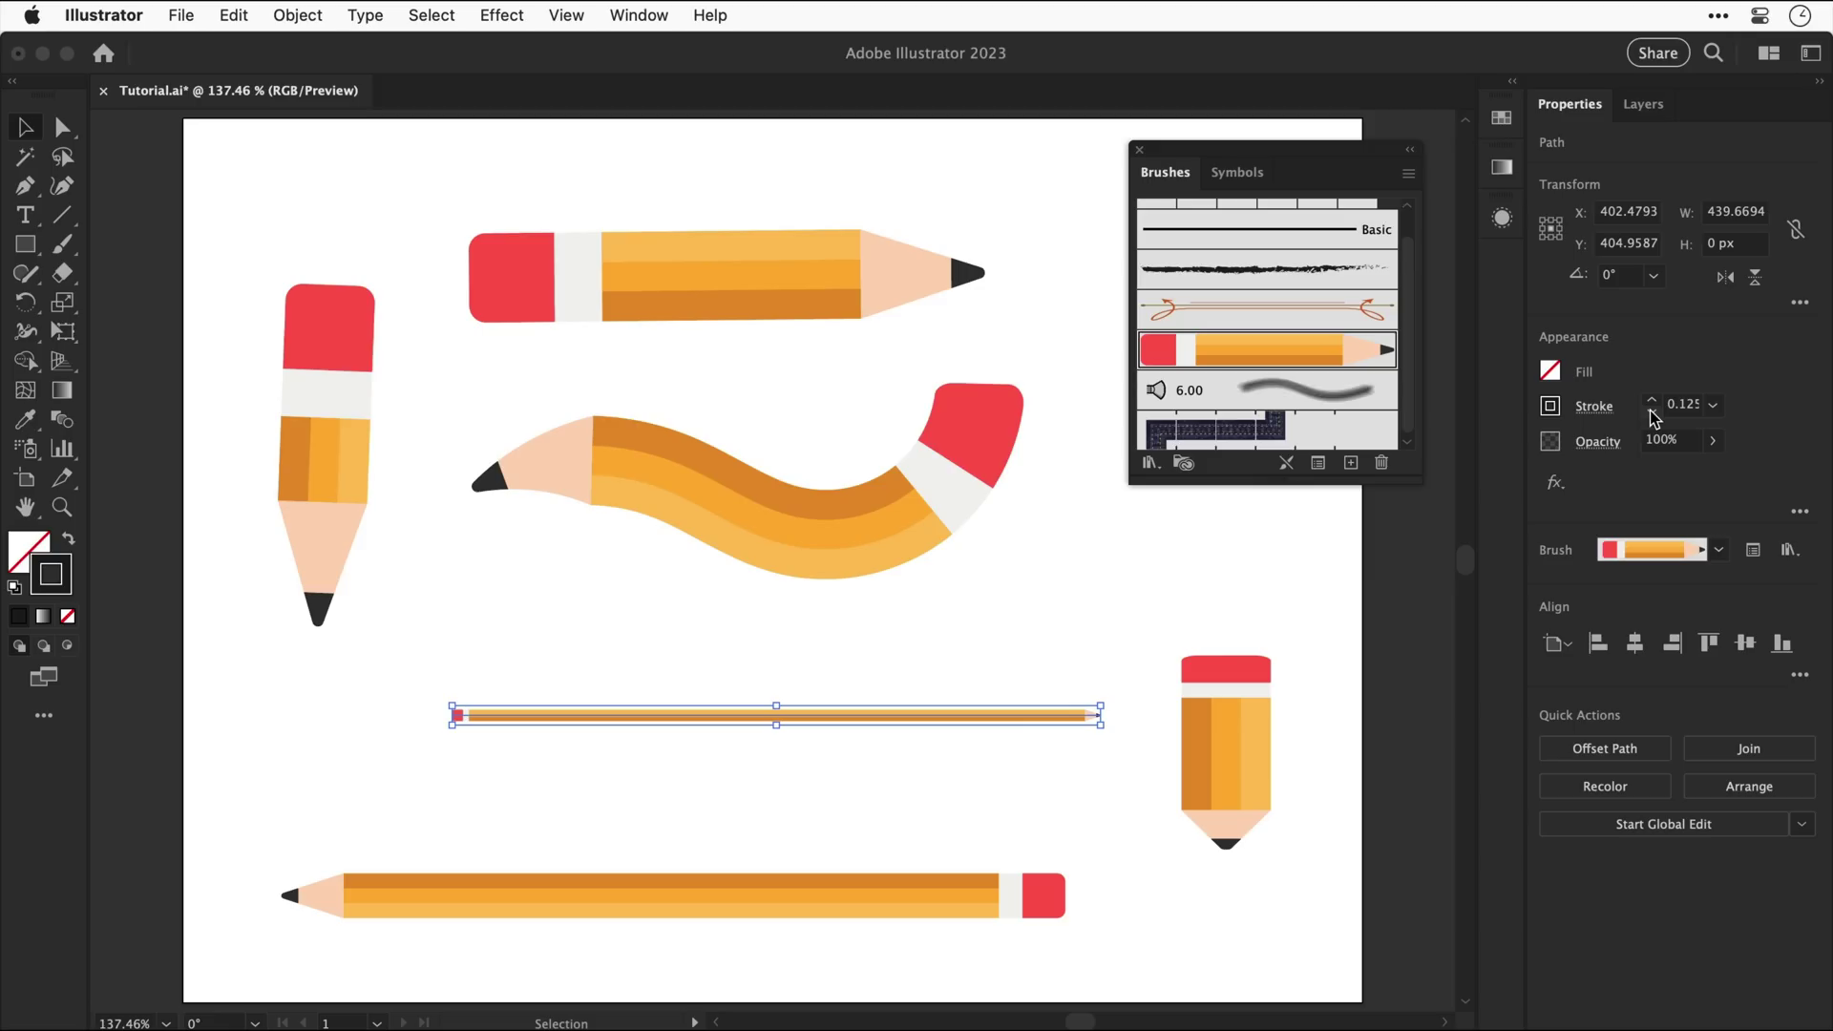
# - Check the pencil brush's options without changes, and close the Brushes panel
pyautogui.doubleClick(1326, 362)
pyautogui.press('Escape')
pyautogui.click(1141, 150)
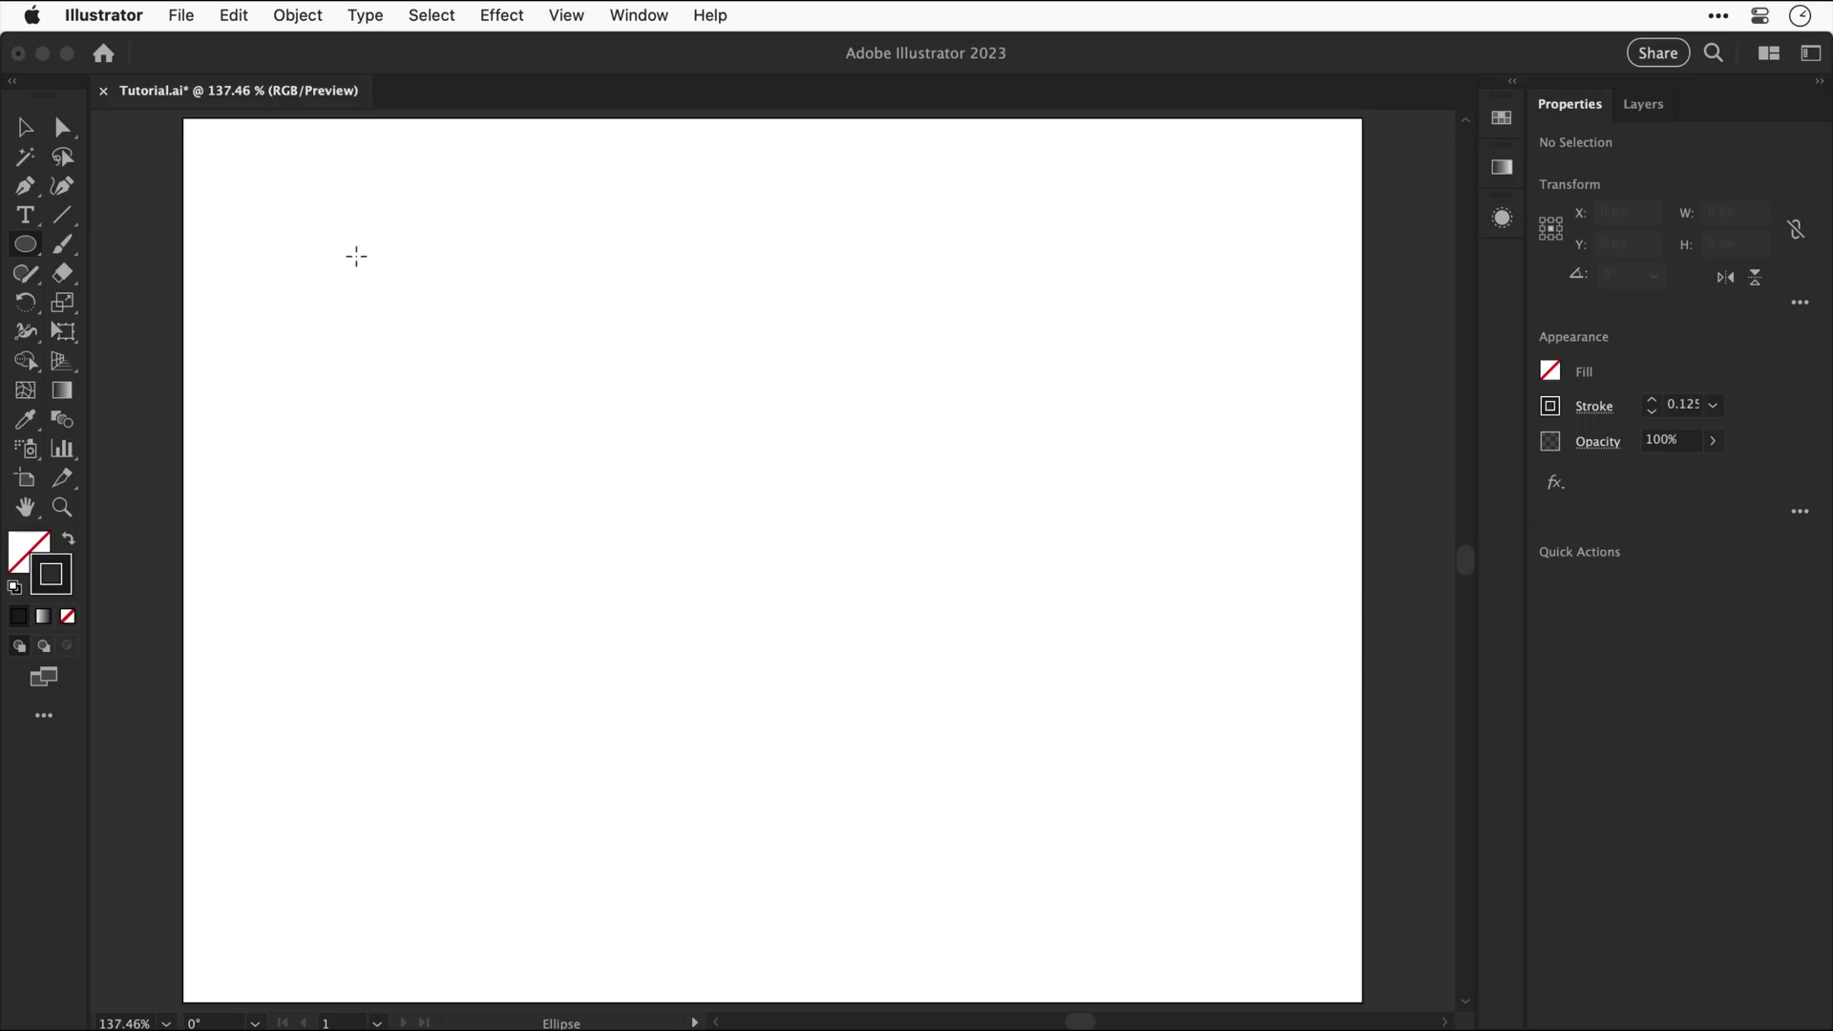
# - Draw a circle and apply the Mr McPencil Brush to its outline
pyautogui.moveTo(356, 256); pyautogui.dragTo(718, 619)
pyautogui.click(639, 15)
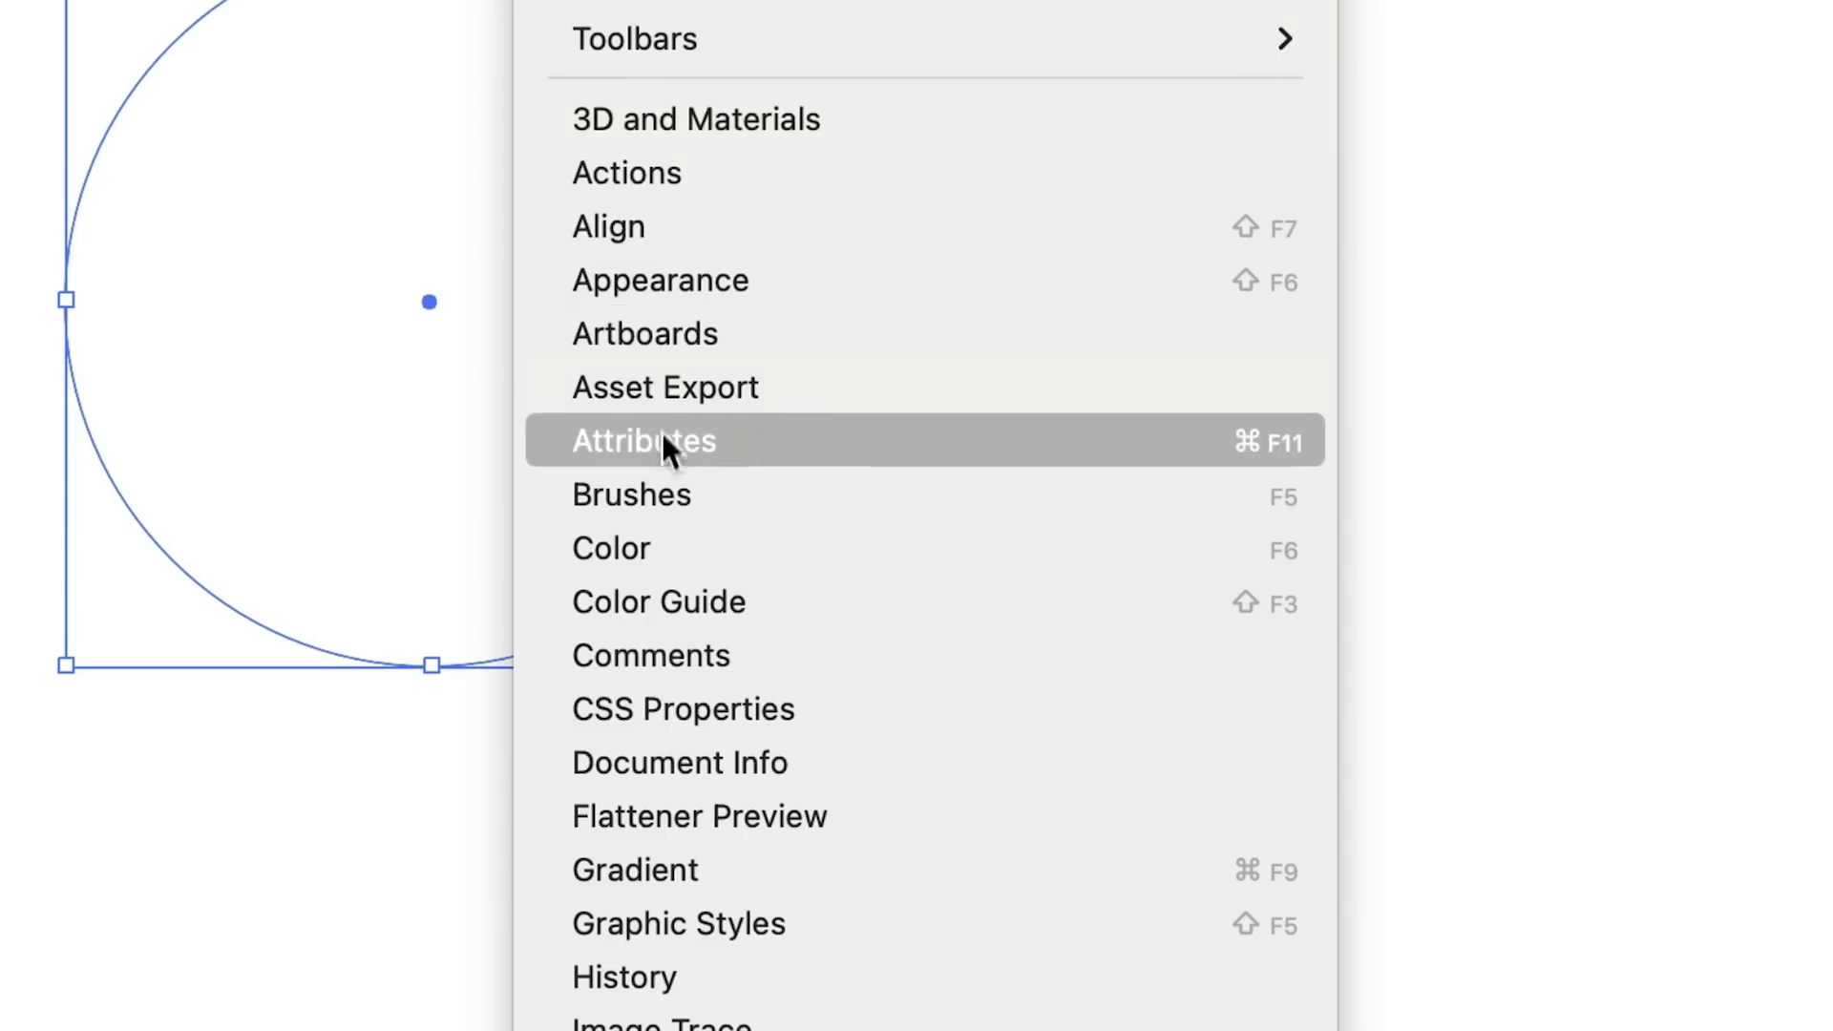
pyautogui.click(659, 494)
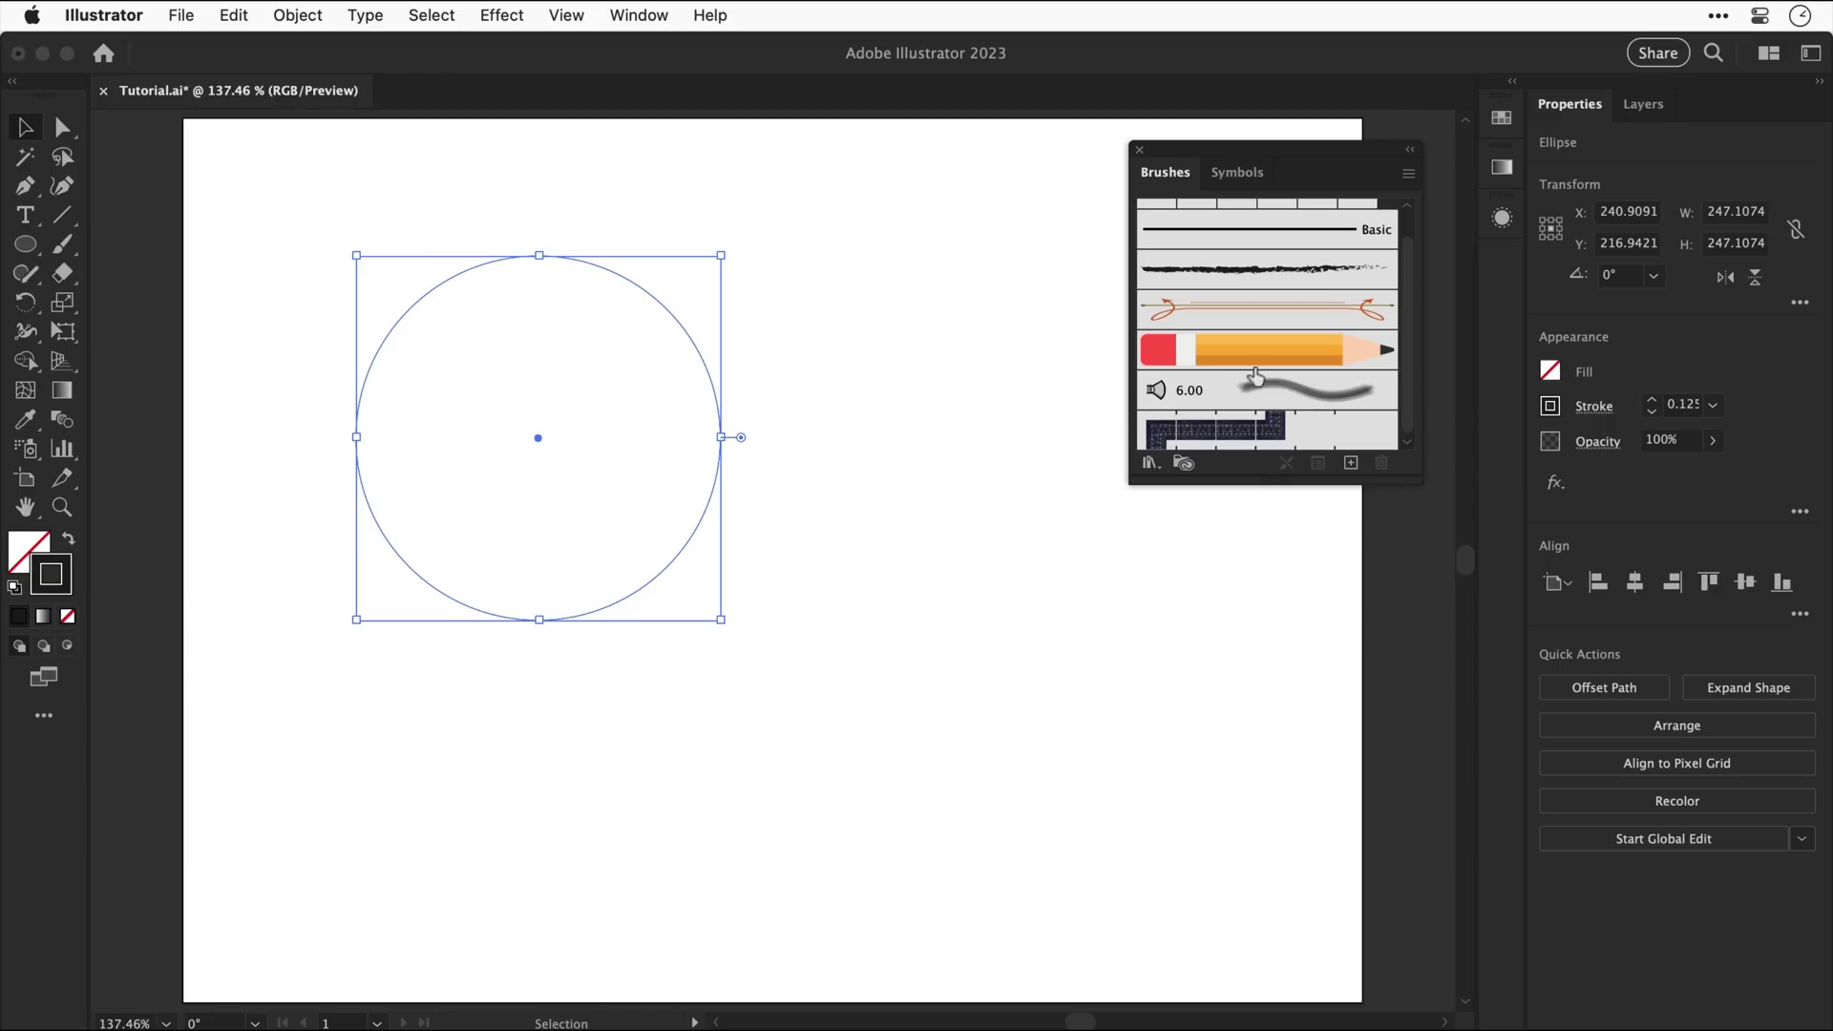
pyautogui.click(1275, 368)
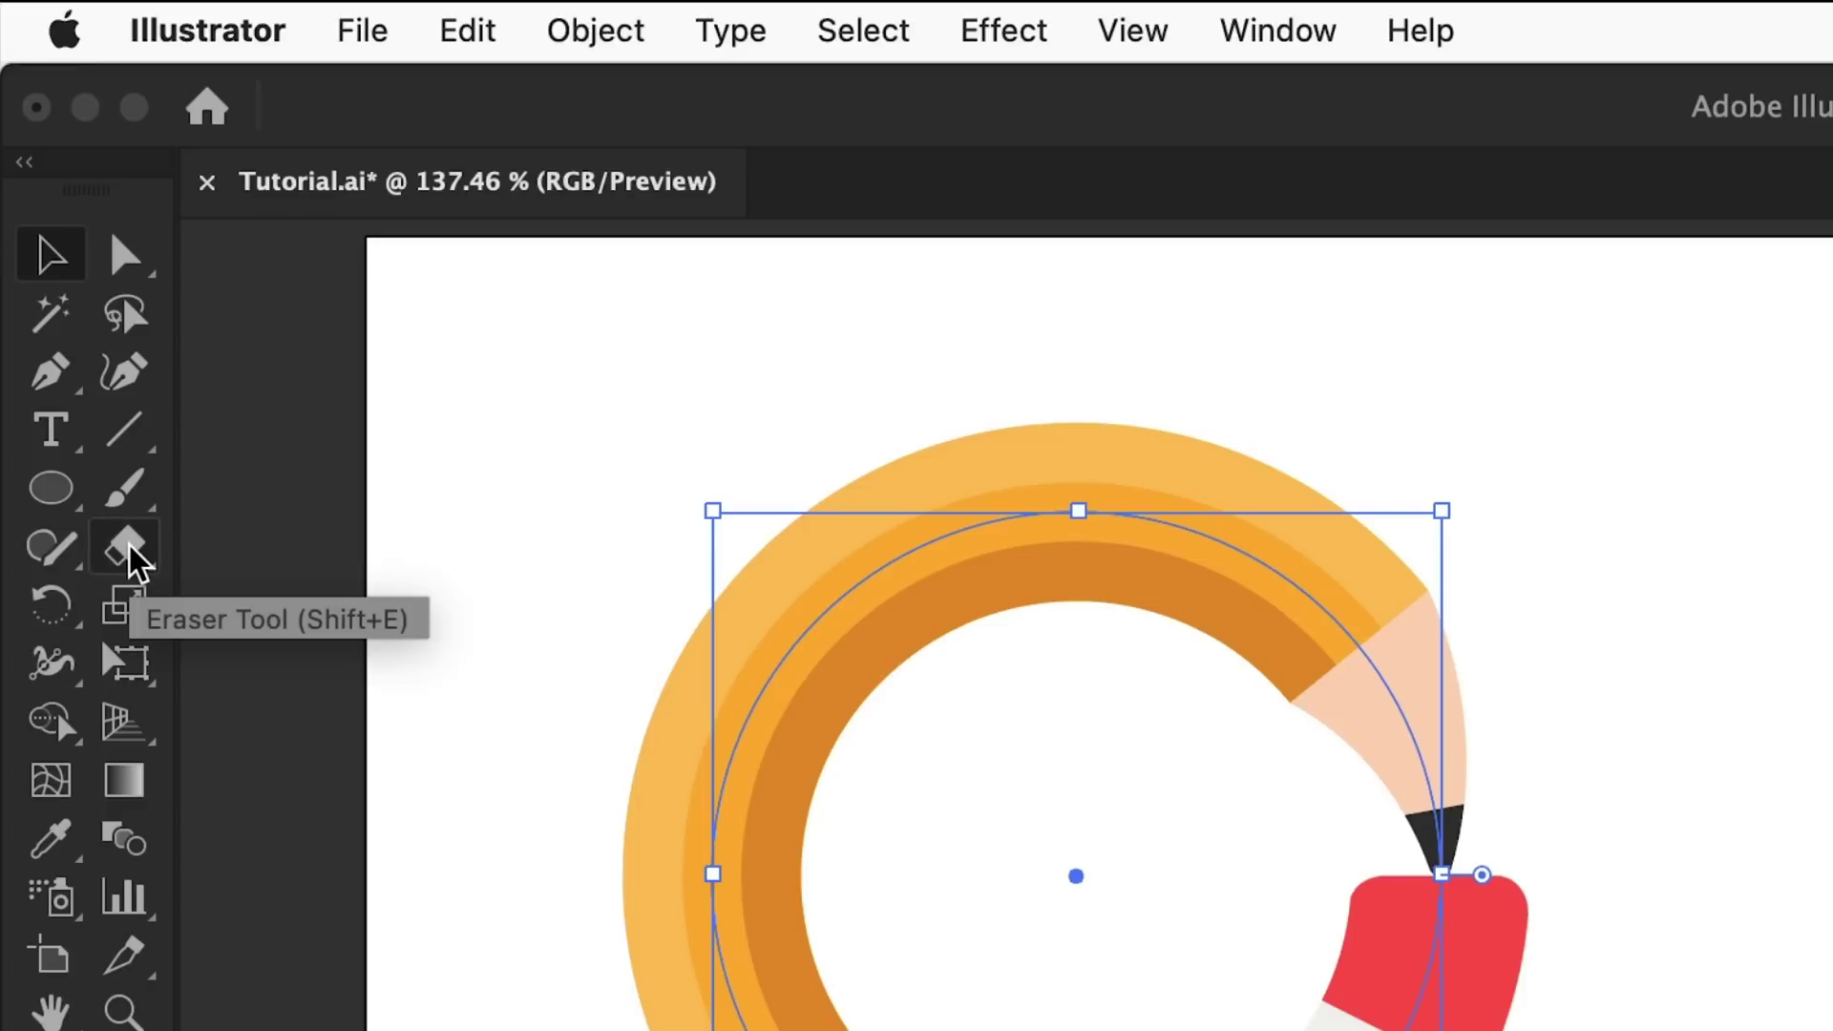
# - Cut the pencil circle at its upper right with the Scissors tool
pyautogui.click(63, 277)
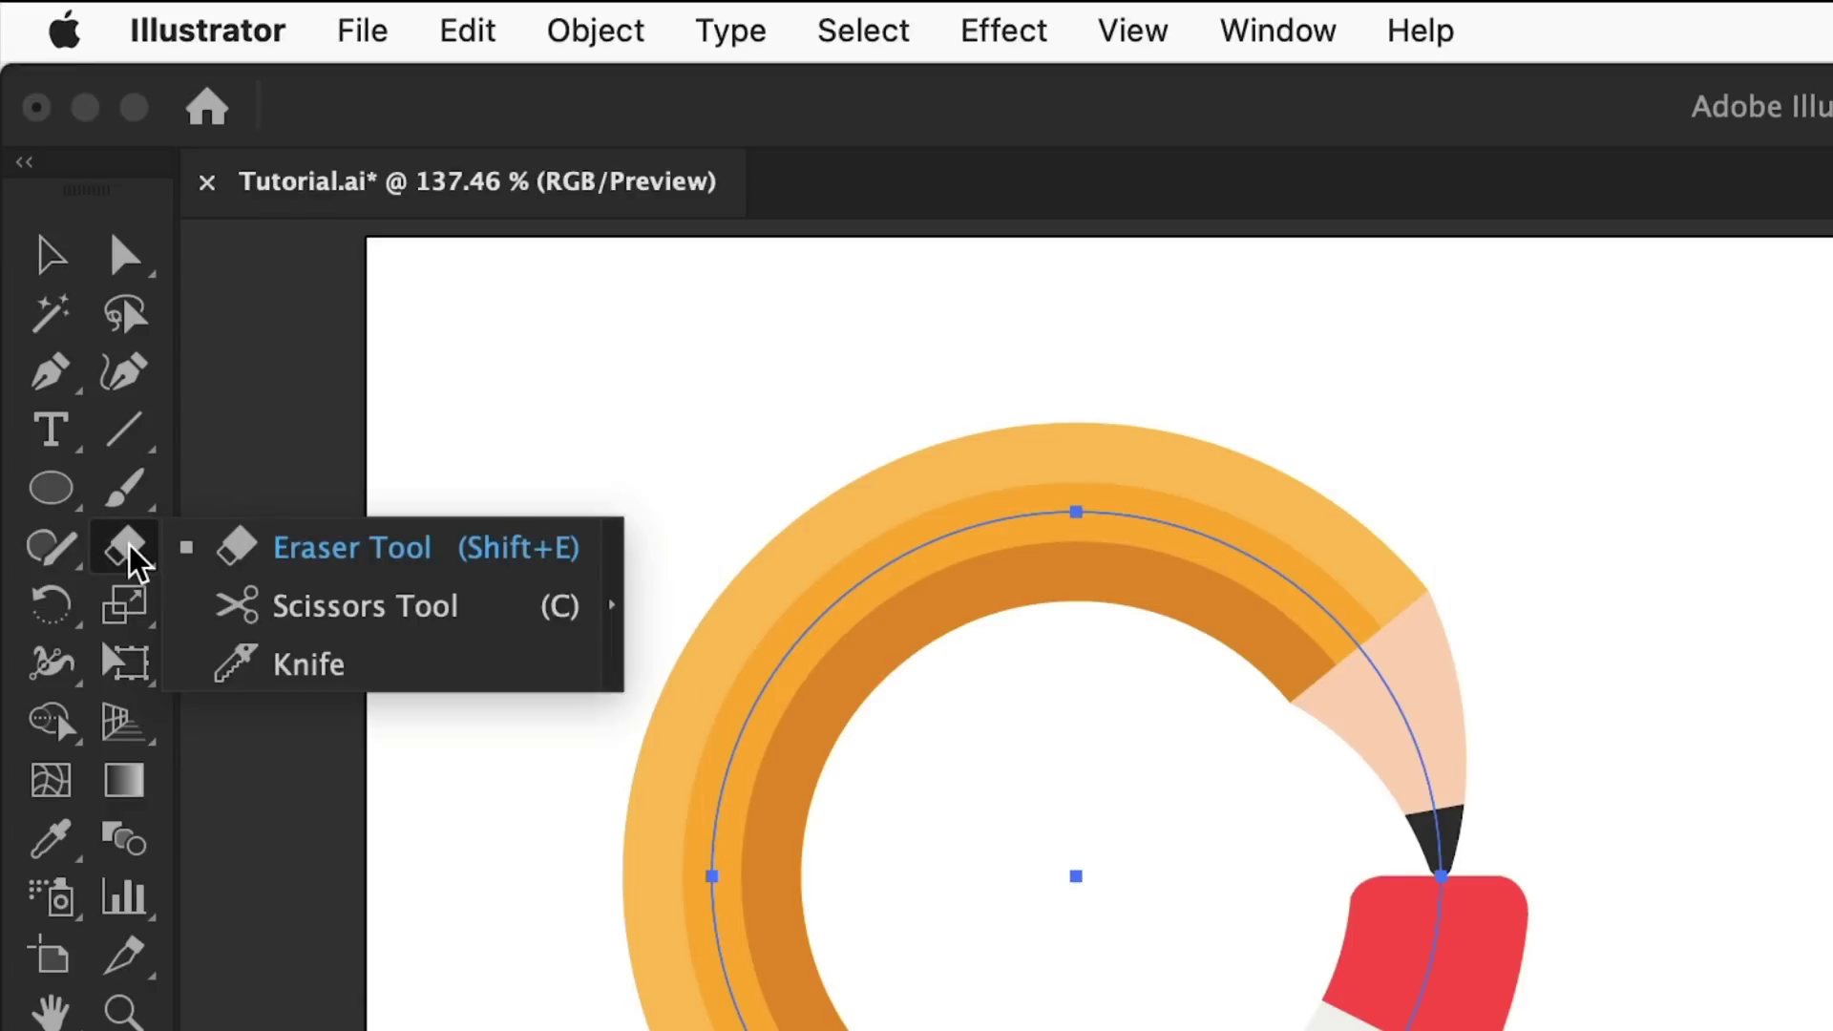
pyautogui.click(215, 613)
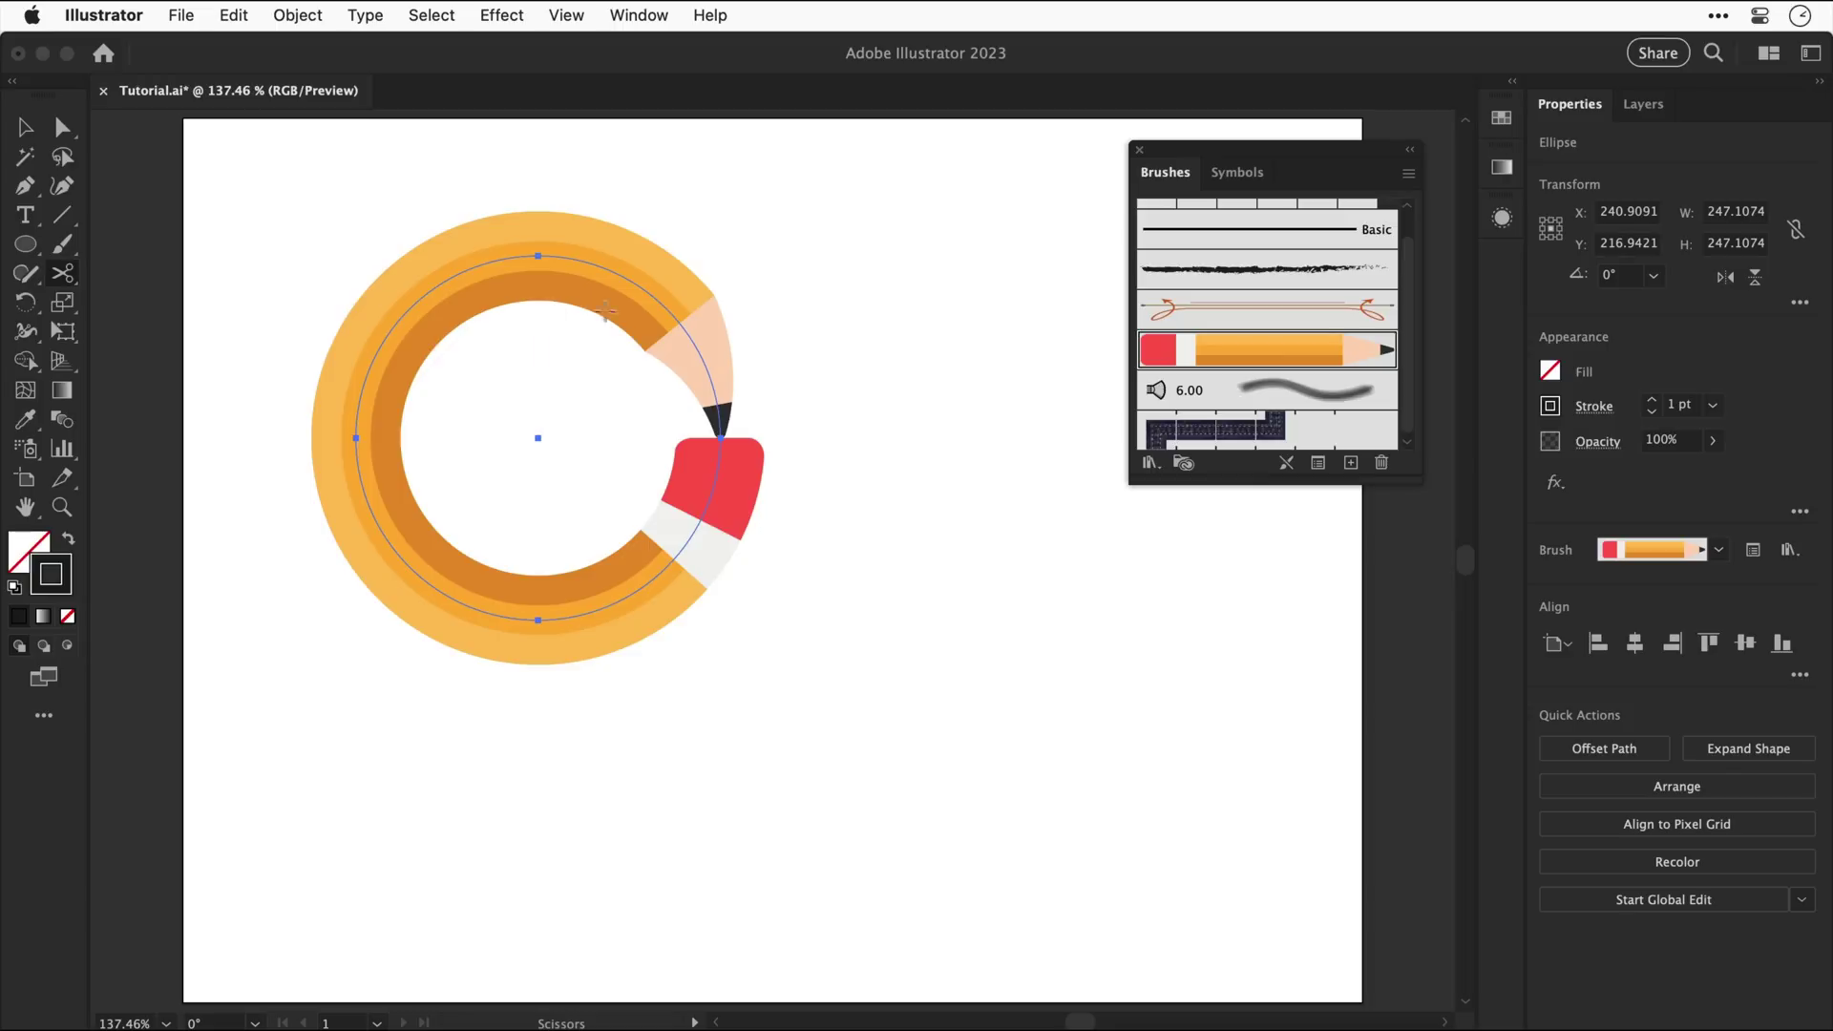
pyautogui.click(669, 313)
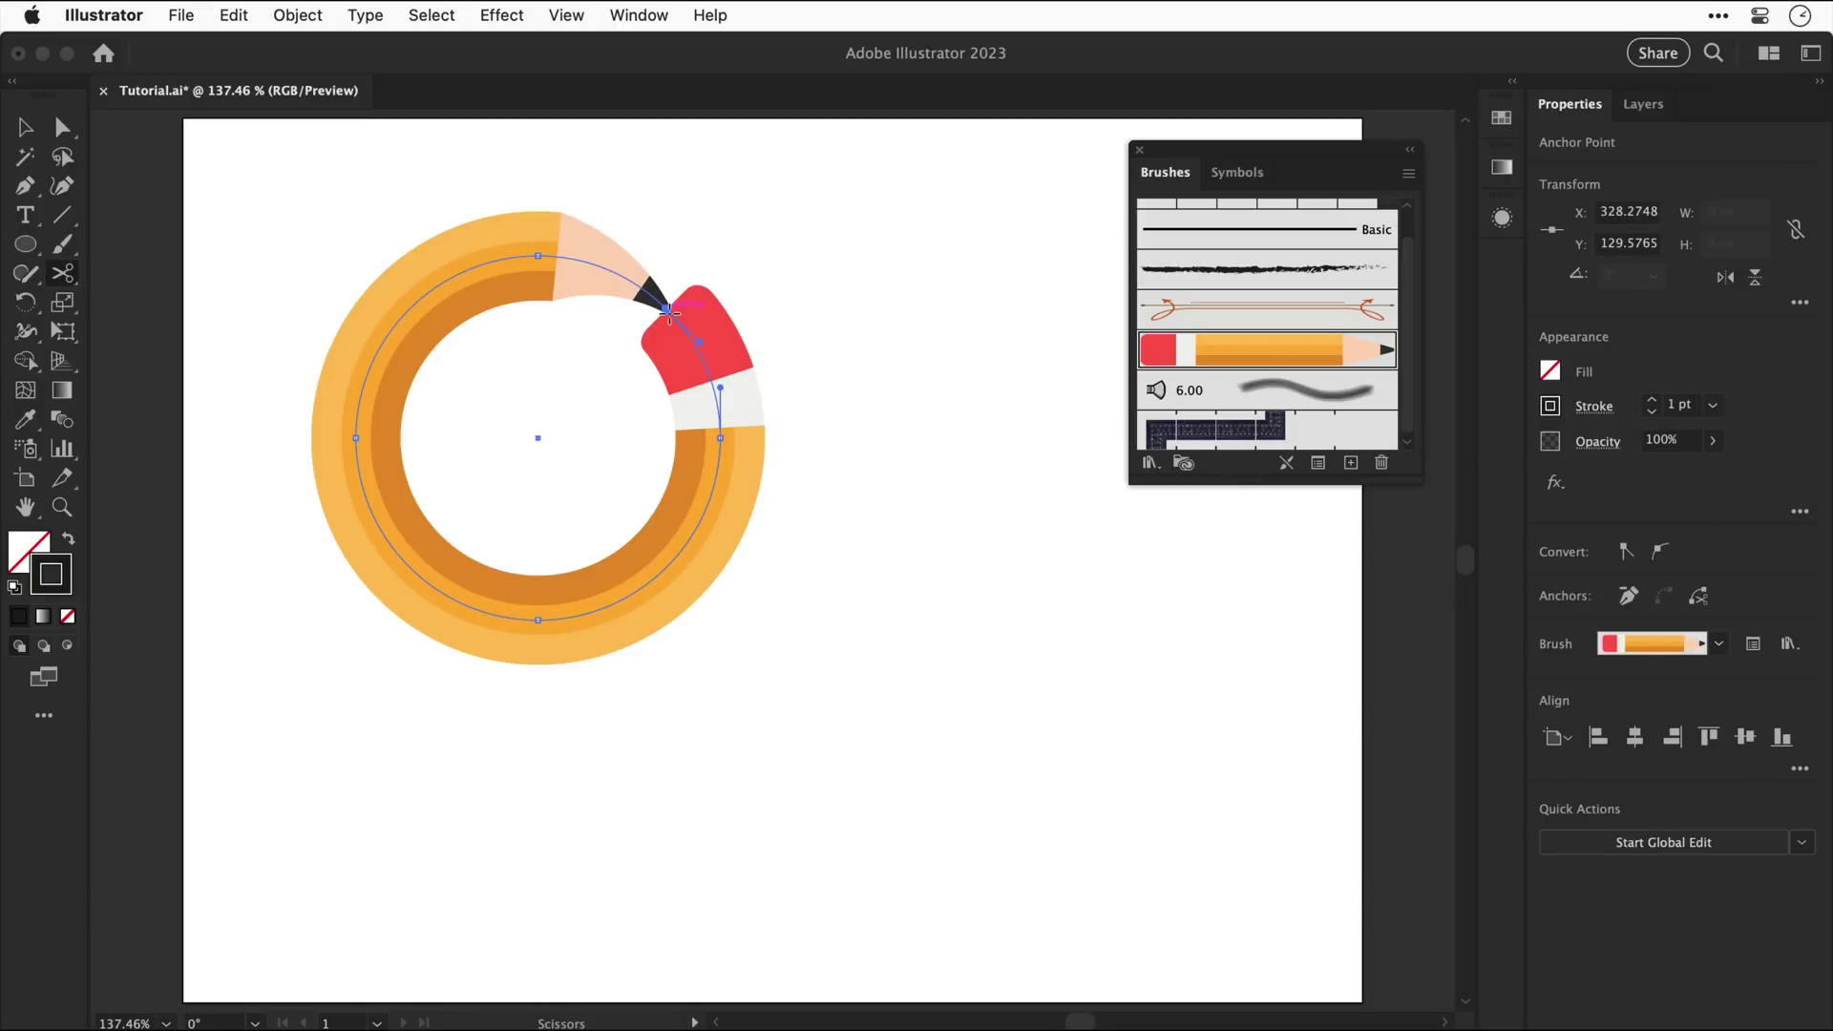
# - Delete the cut segment and the top anchors, keeping only the lower arc
pyautogui.press('a')
pyautogui.click(800, 333)
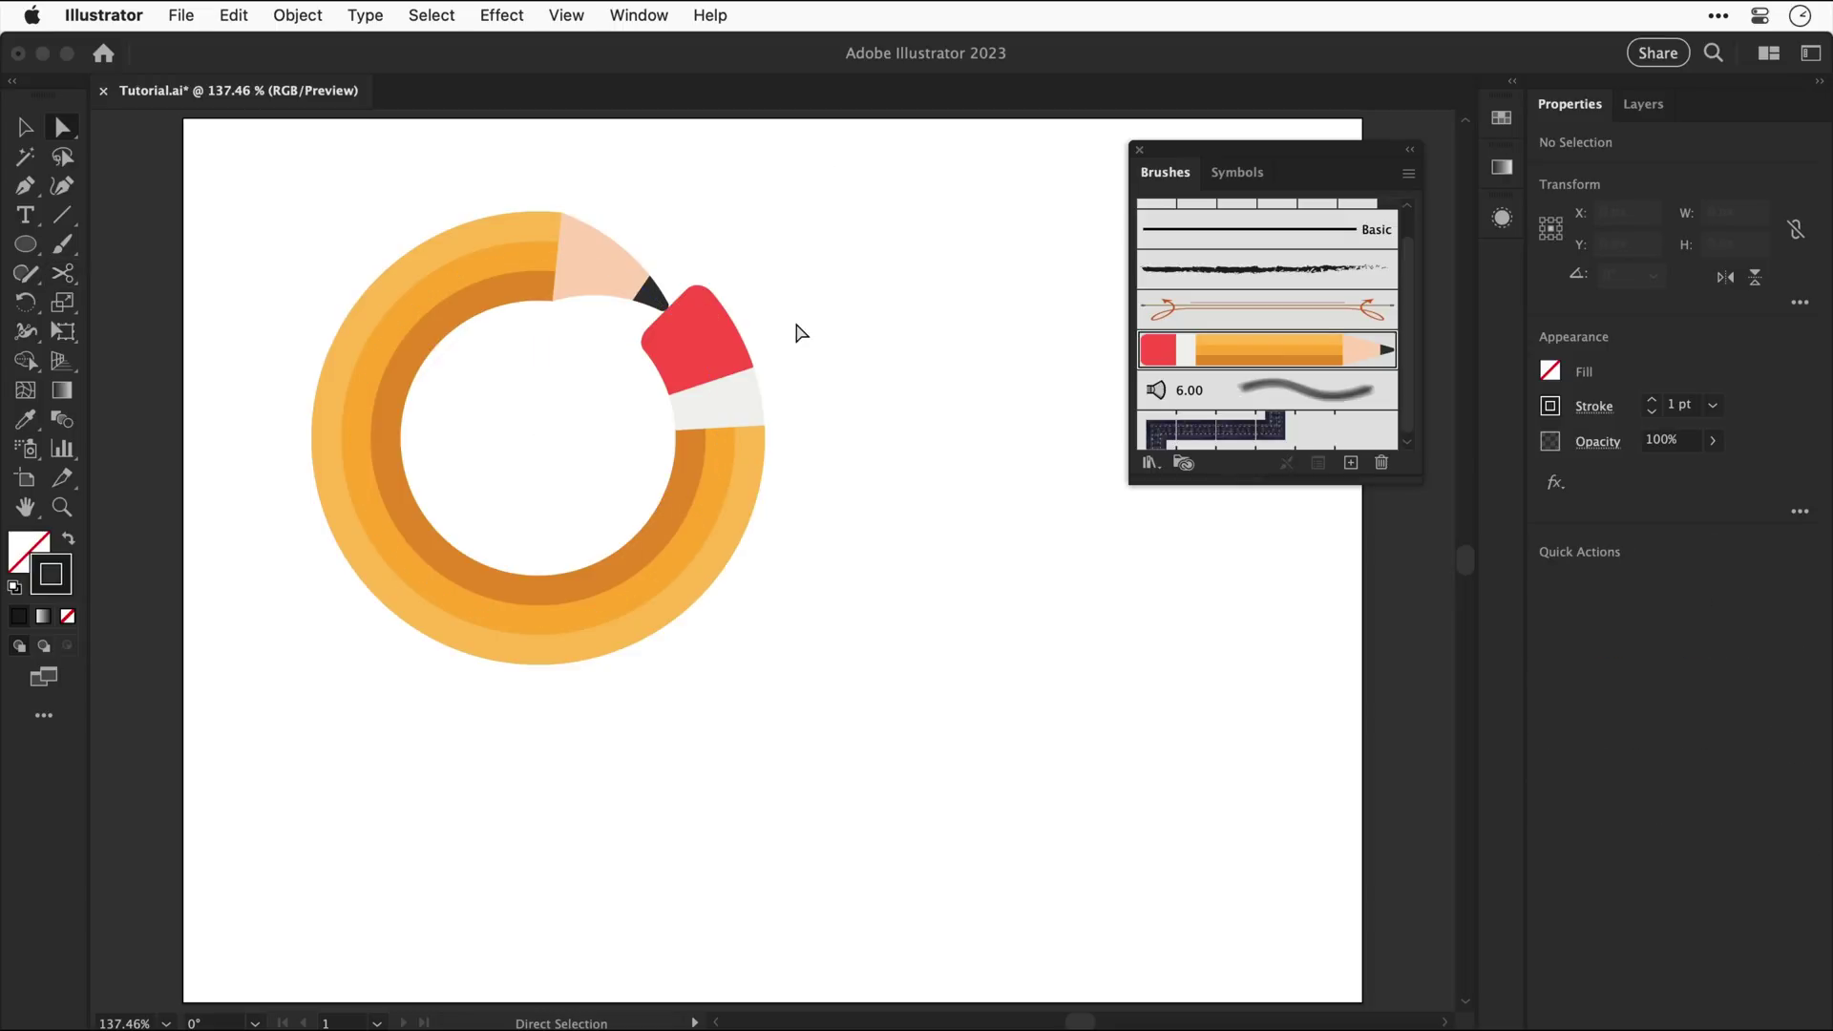
pyautogui.click(694, 399)
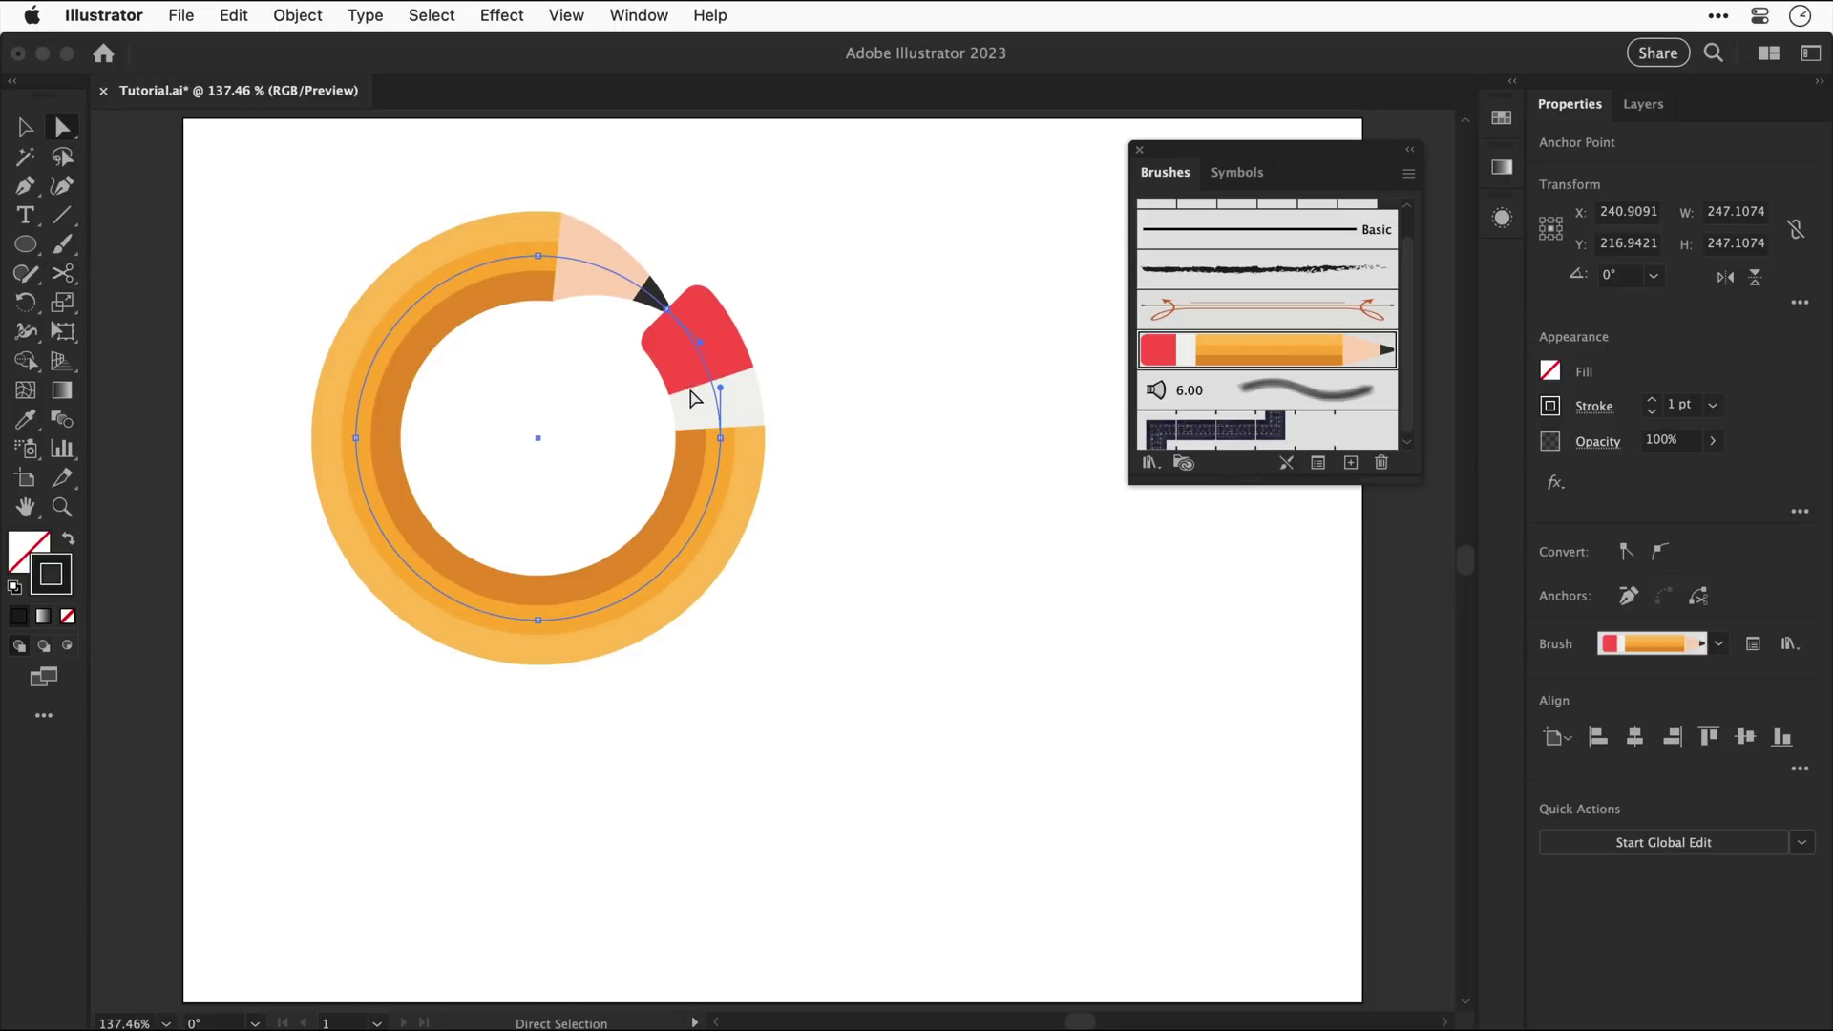
pyautogui.press('Delete')
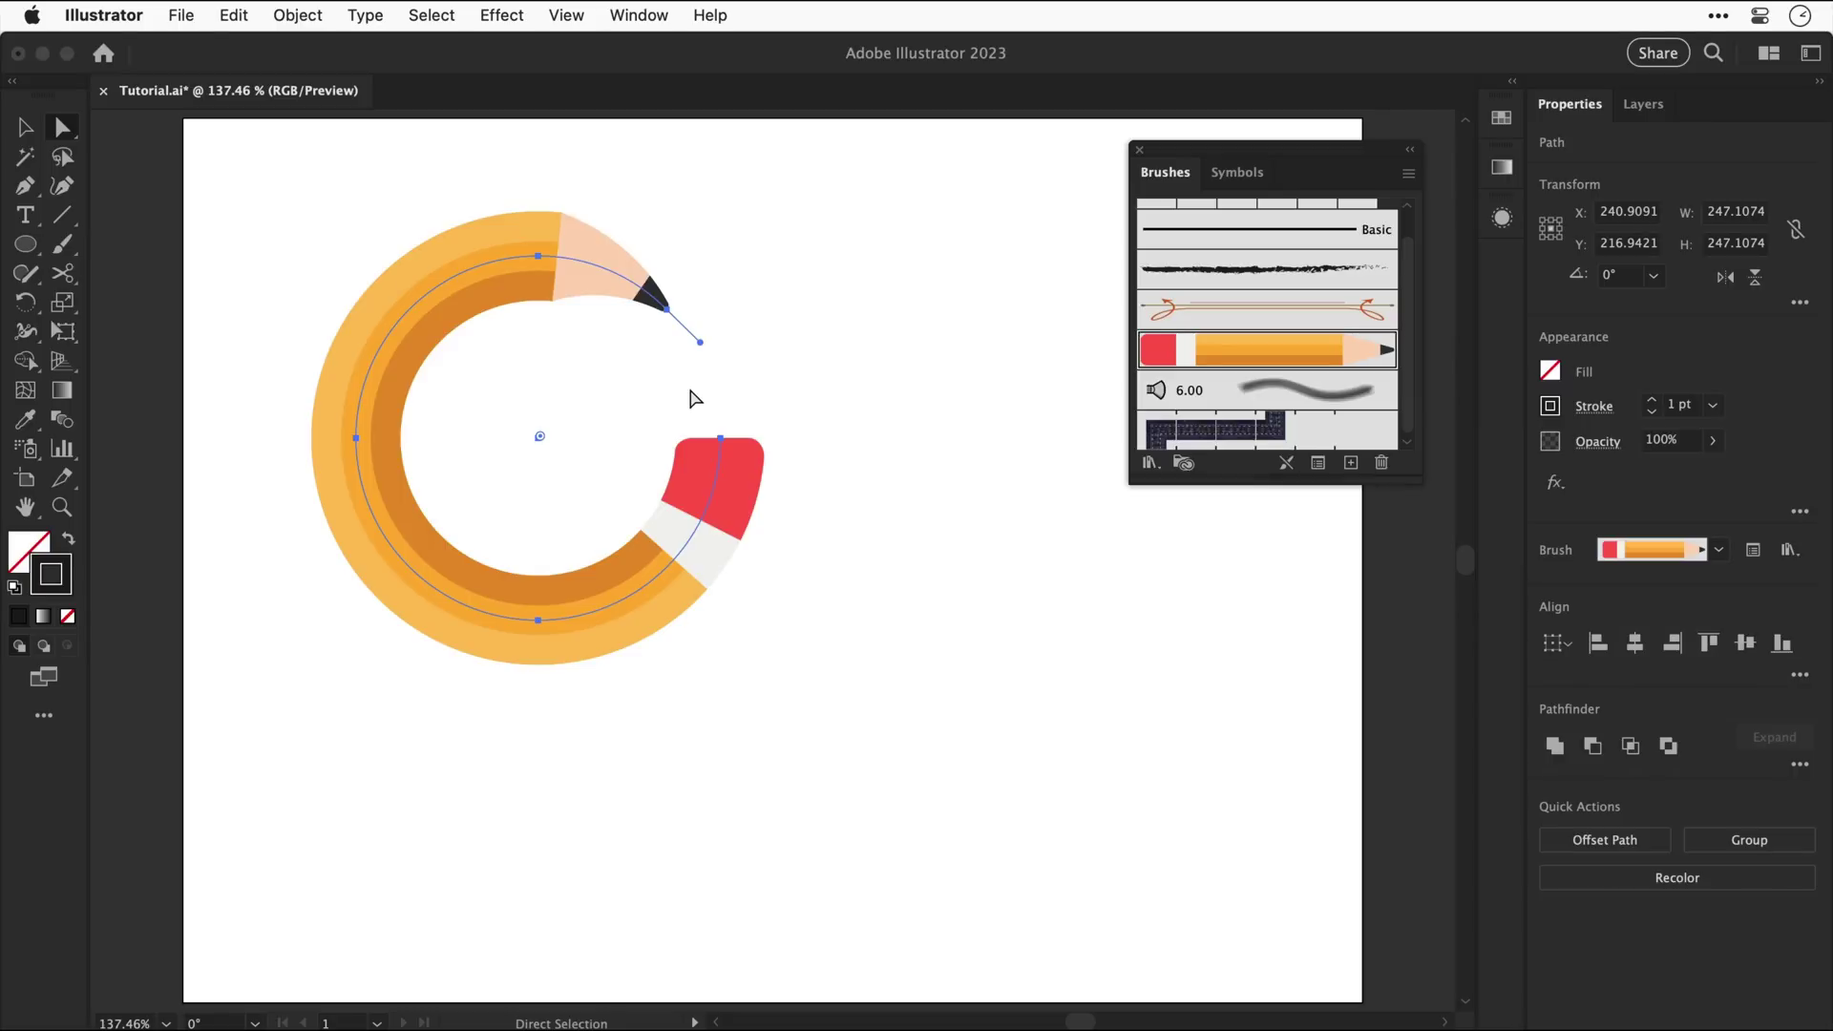
pyautogui.moveTo(477, 212)
pyautogui.mouseDown()
pyautogui.moveTo(659, 307)
pyautogui.moveTo(732, 376)
pyautogui.mouseUp()
pyautogui.press('Delete')
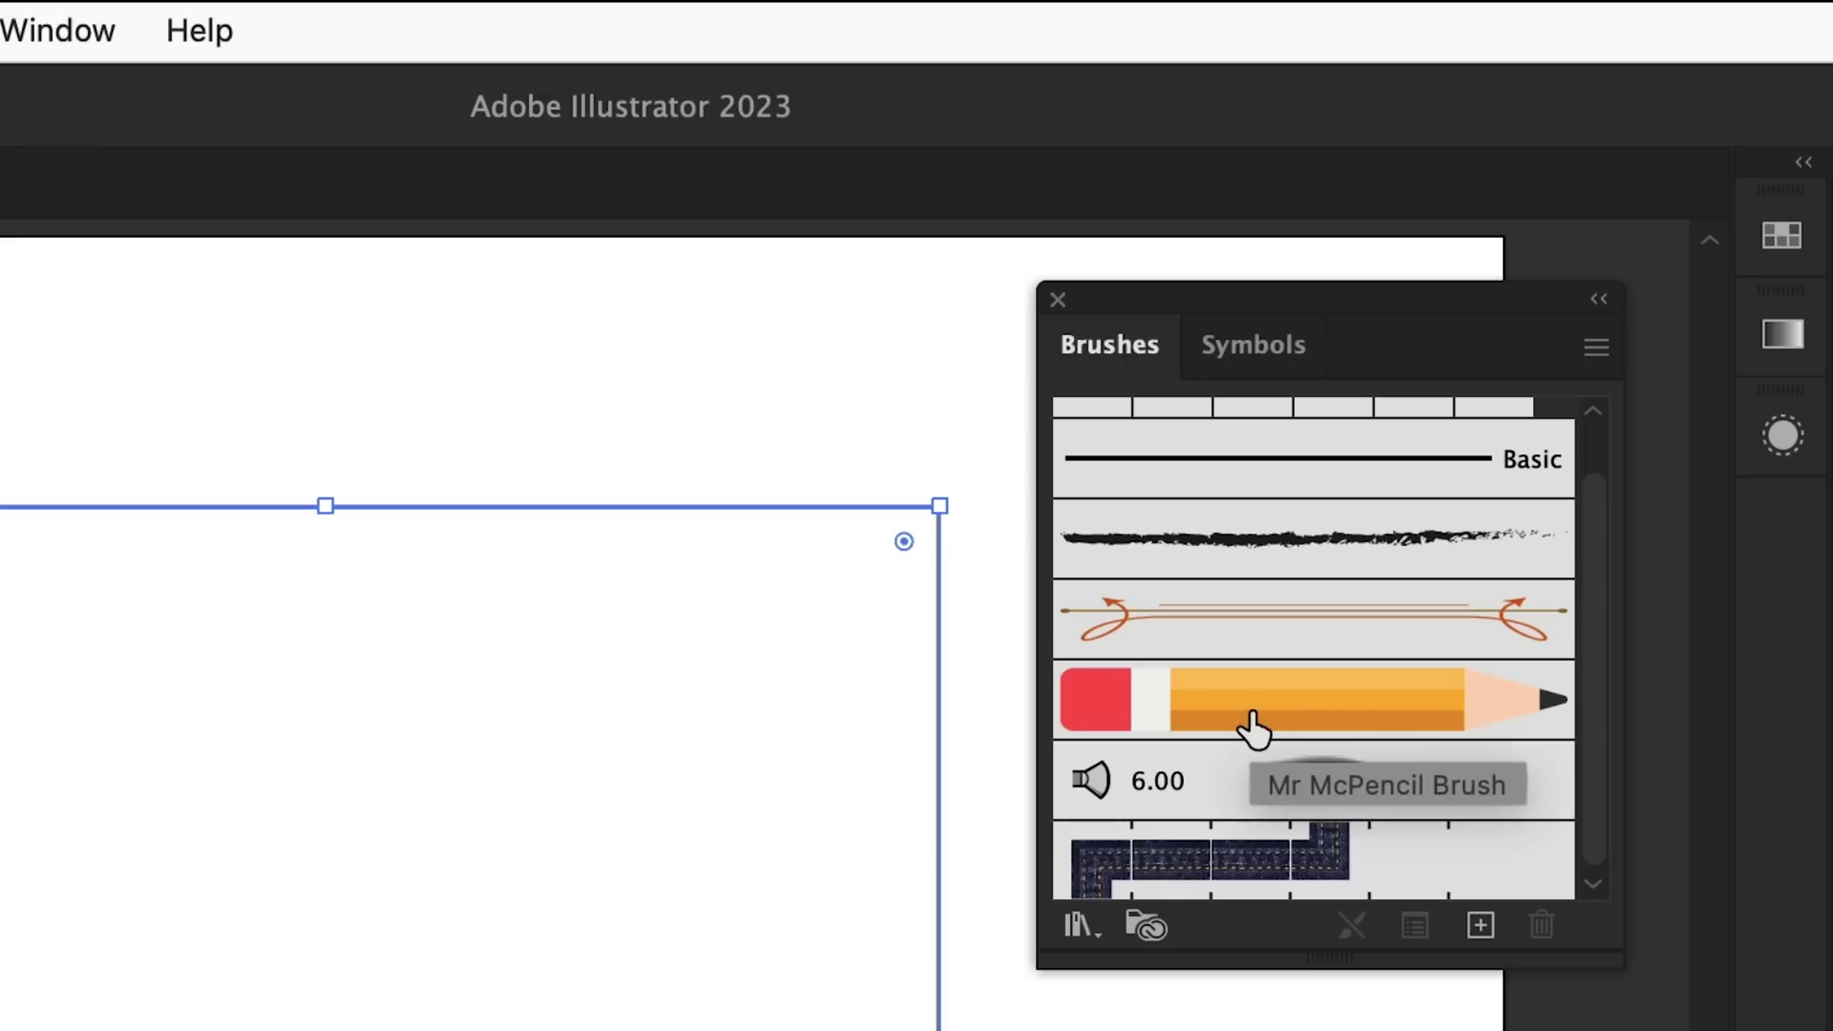
# - Apply the pencil brush to the square, round its corners, and place the pencil break on the right edge
pyautogui.click(1236, 357)
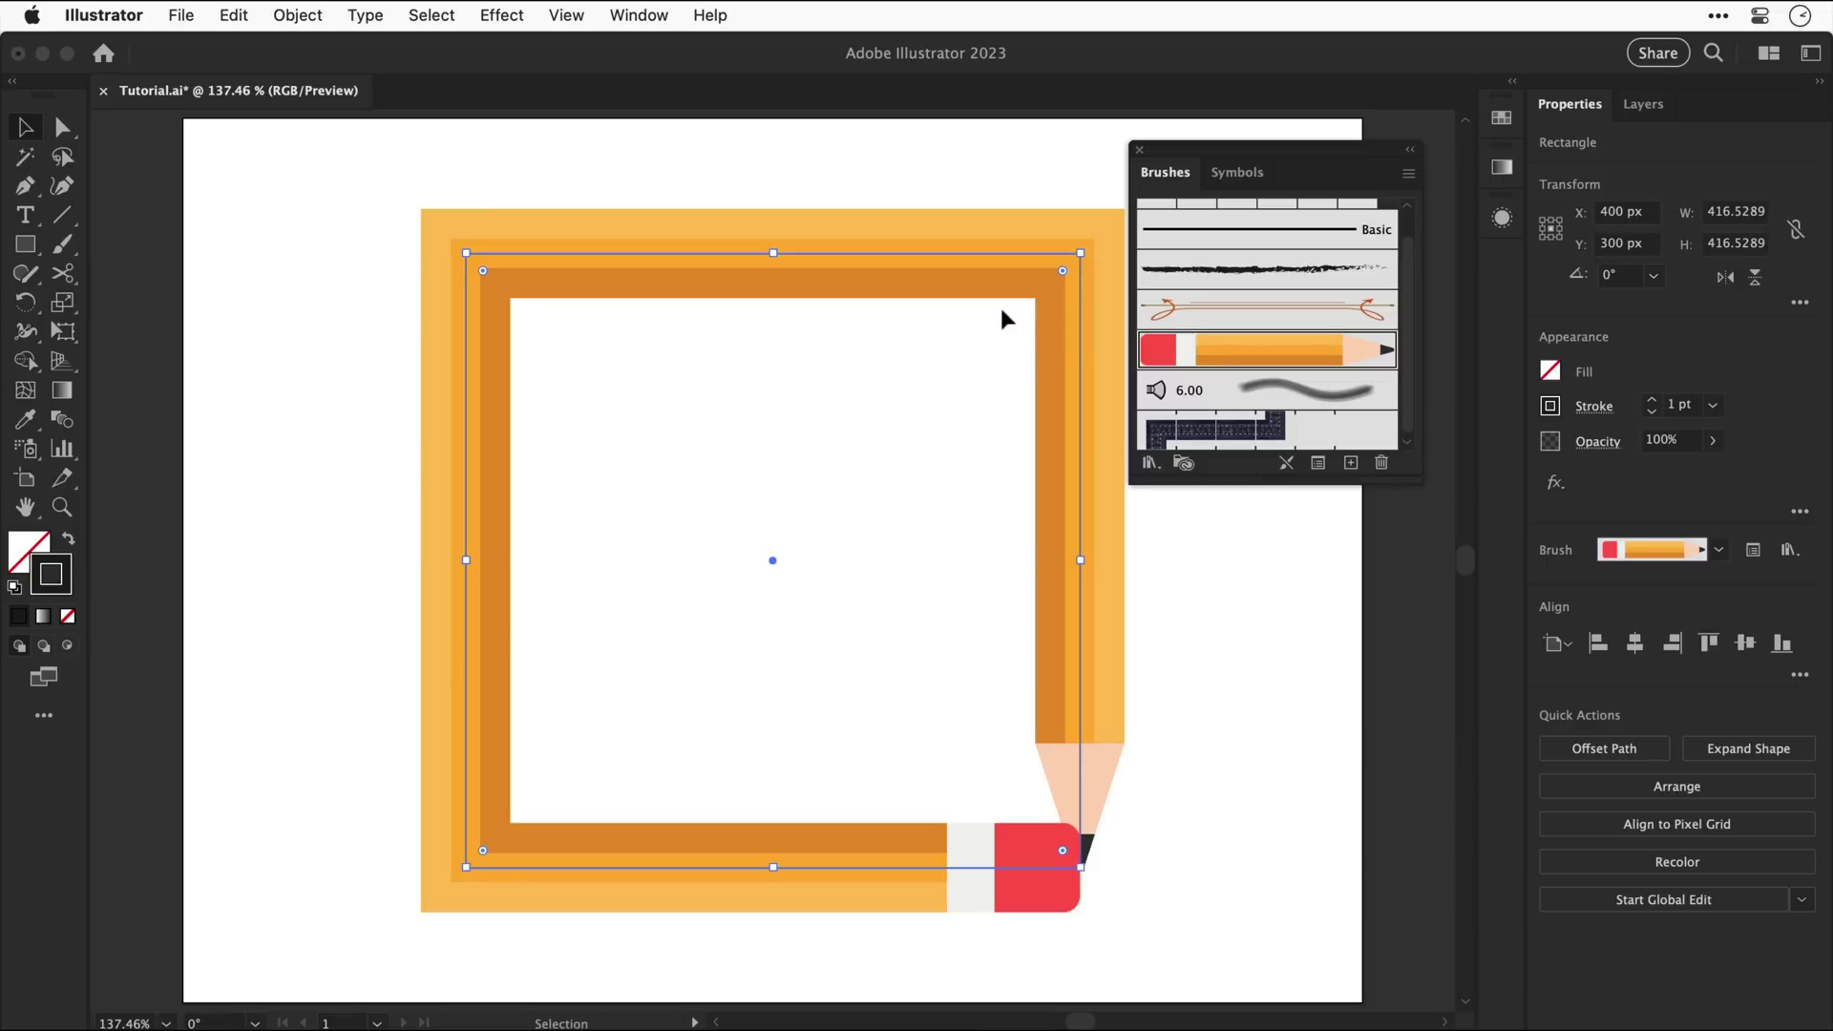
pyautogui.press('a')
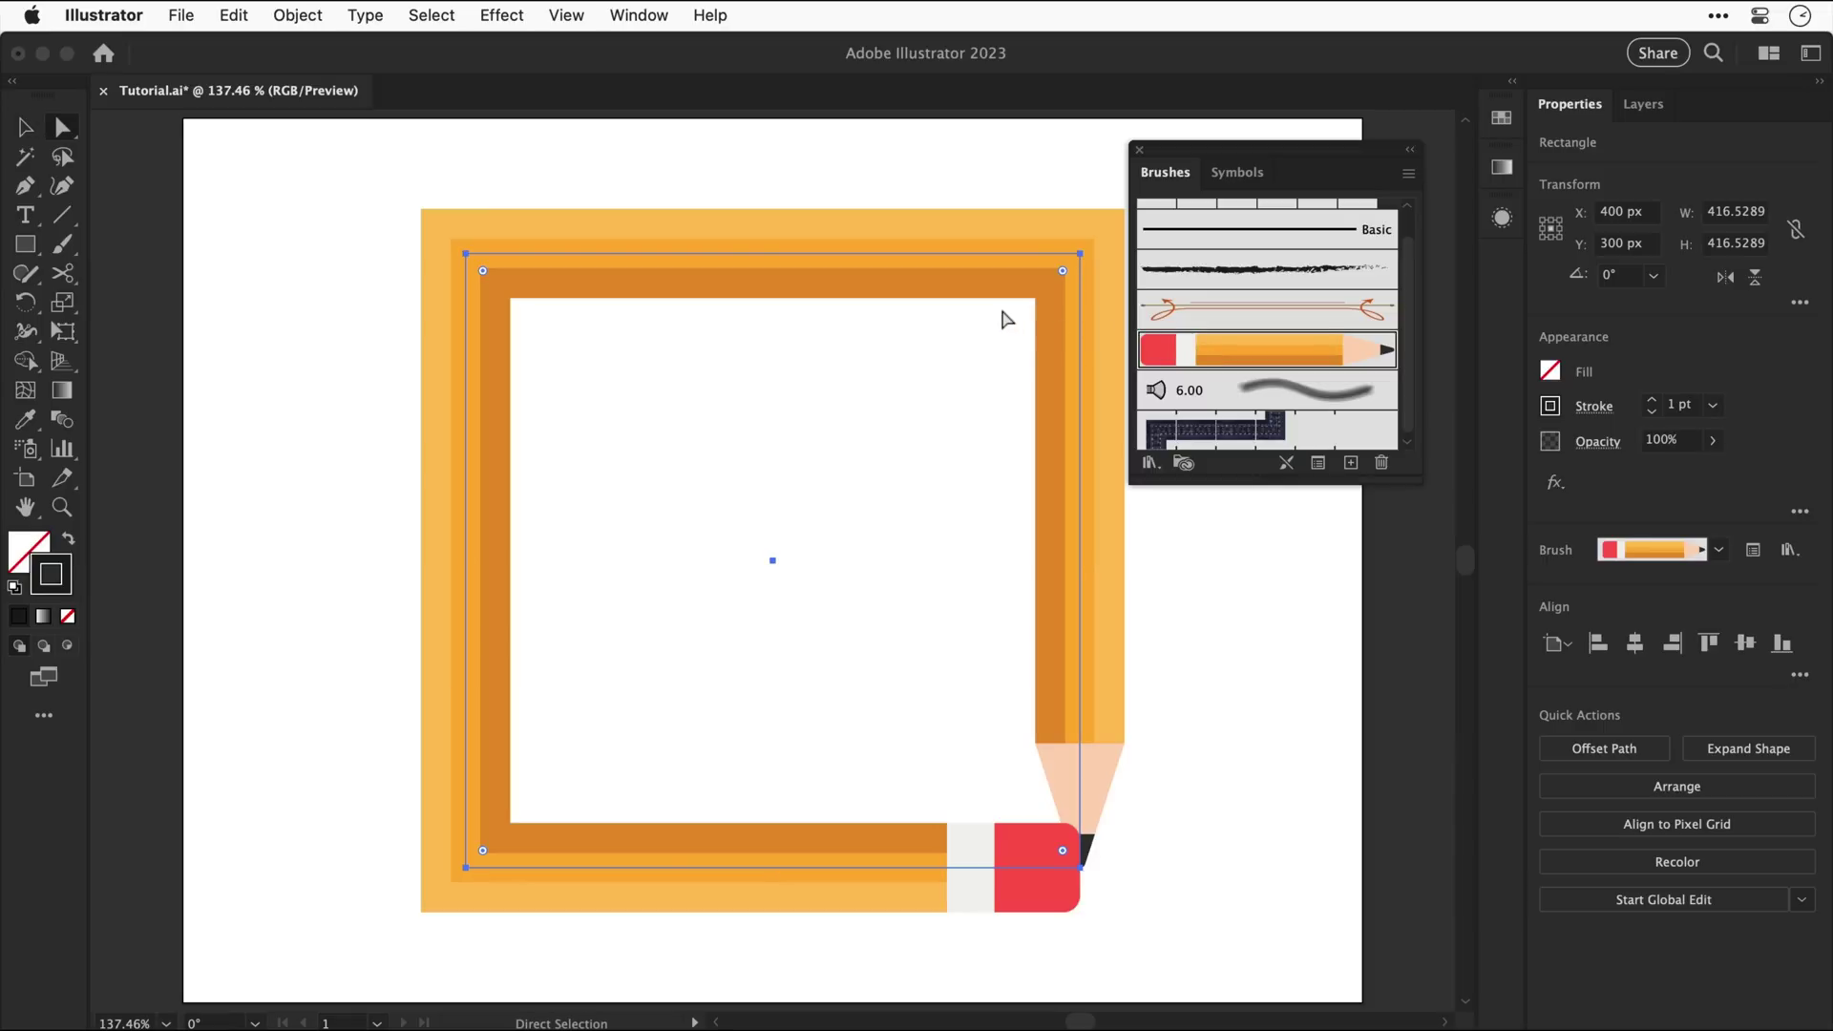
pyautogui.moveTo(1063, 277)
pyautogui.mouseDown()
pyautogui.moveTo(839, 541)
pyautogui.moveTo(911, 345)
pyautogui.moveTo(948, 389)
pyautogui.mouseUp()
pyautogui.press('c')
pyautogui.click(1080, 573)
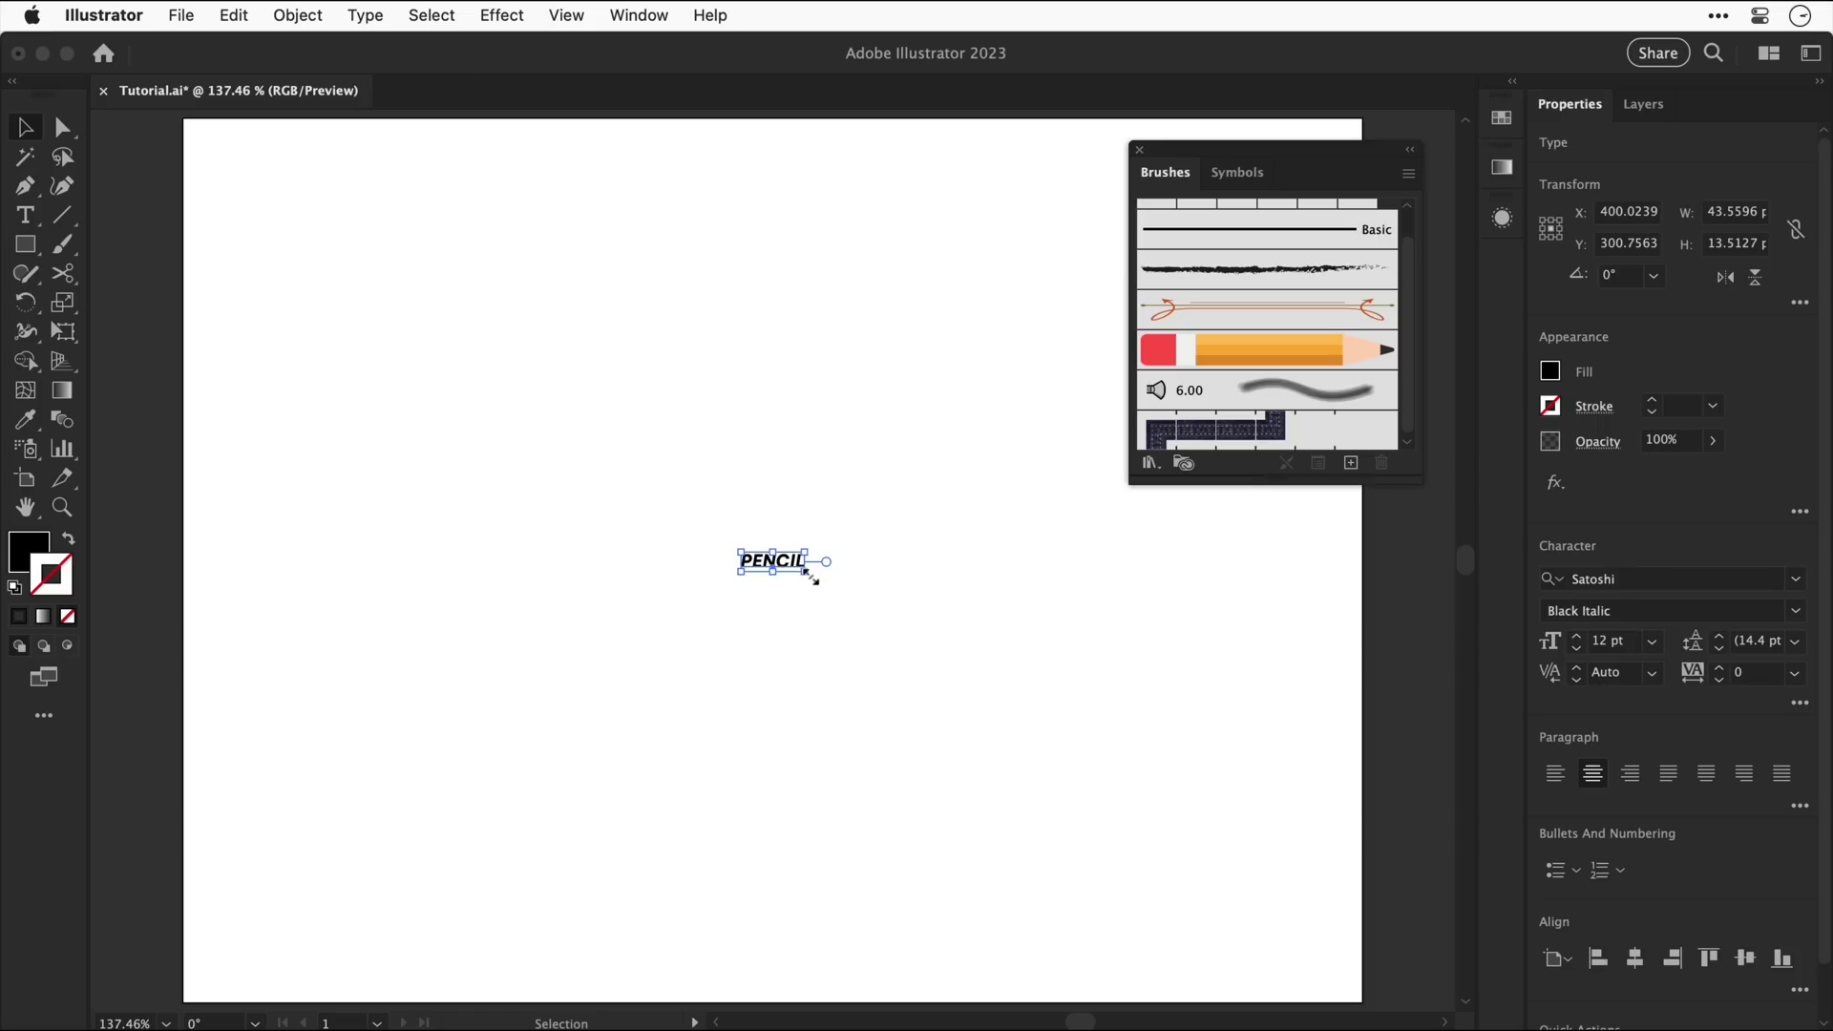
# - Enlarge the PENCIL text, convert it to outlines, and swap its fill to a stroke
pyautogui.moveTo(807, 573); pyautogui.dragTo(1257, 740)
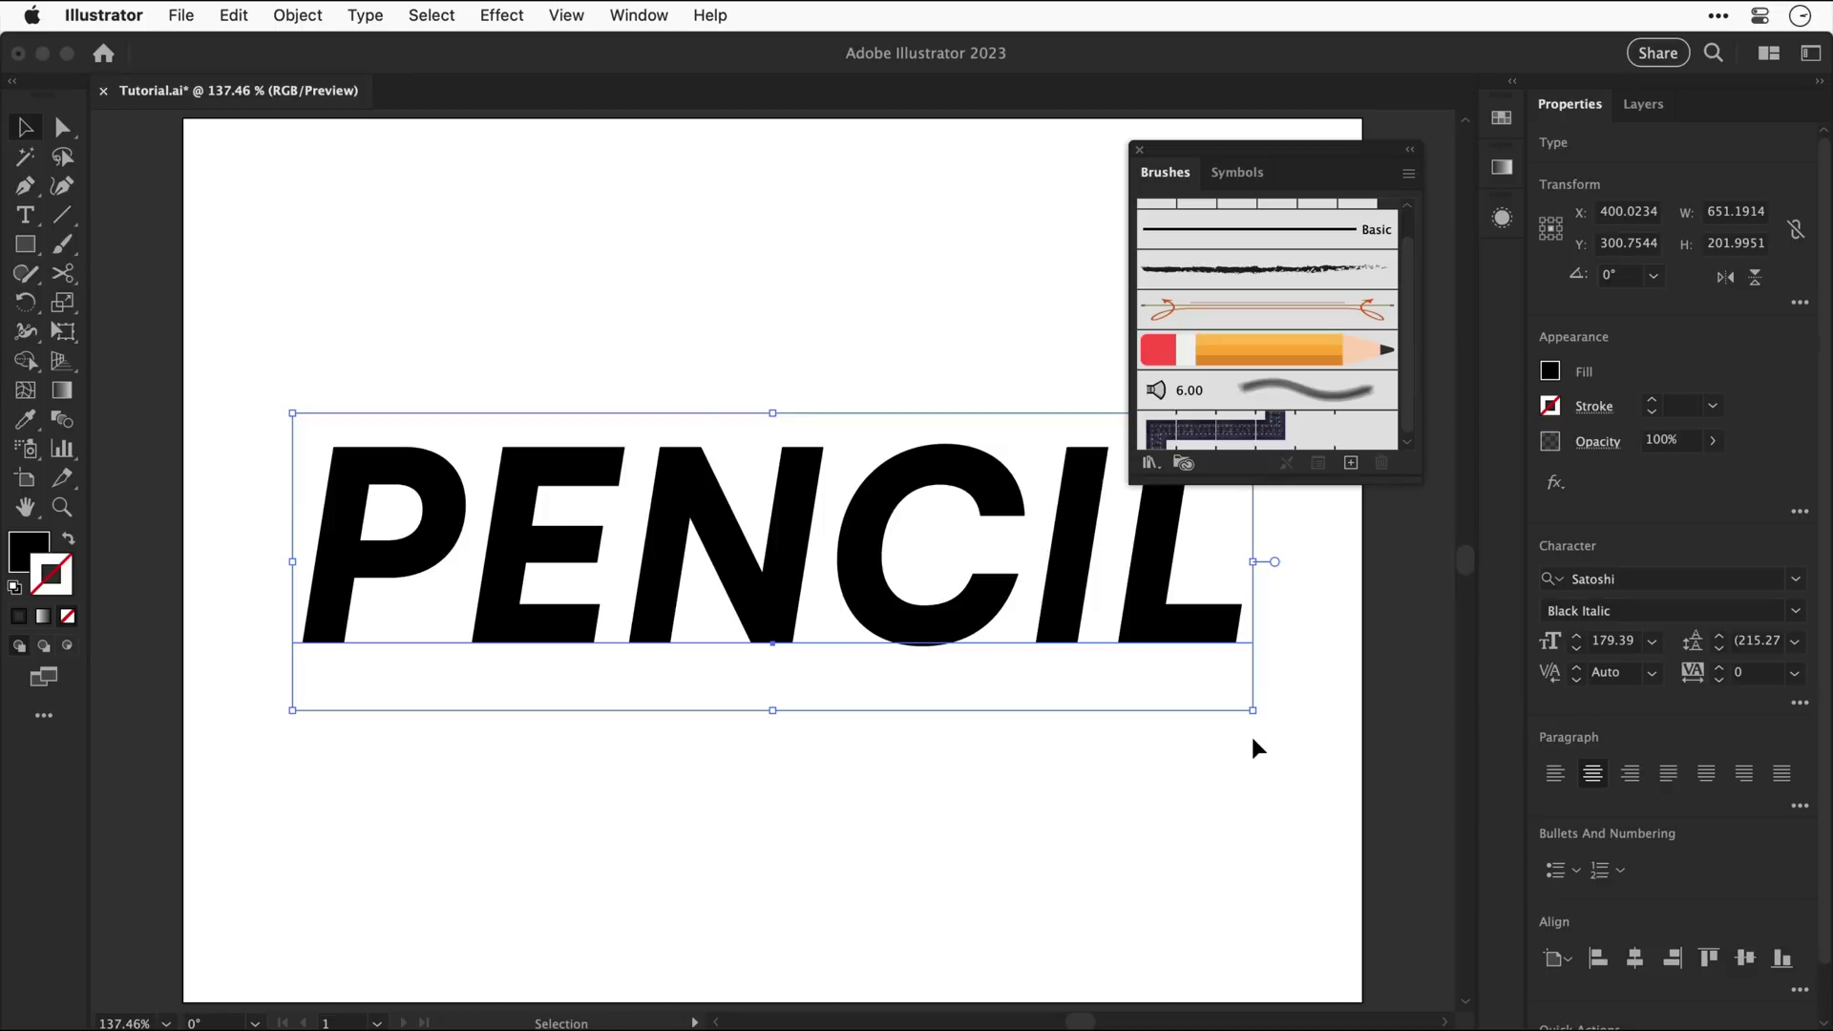
pyautogui.press('super+shift+o')
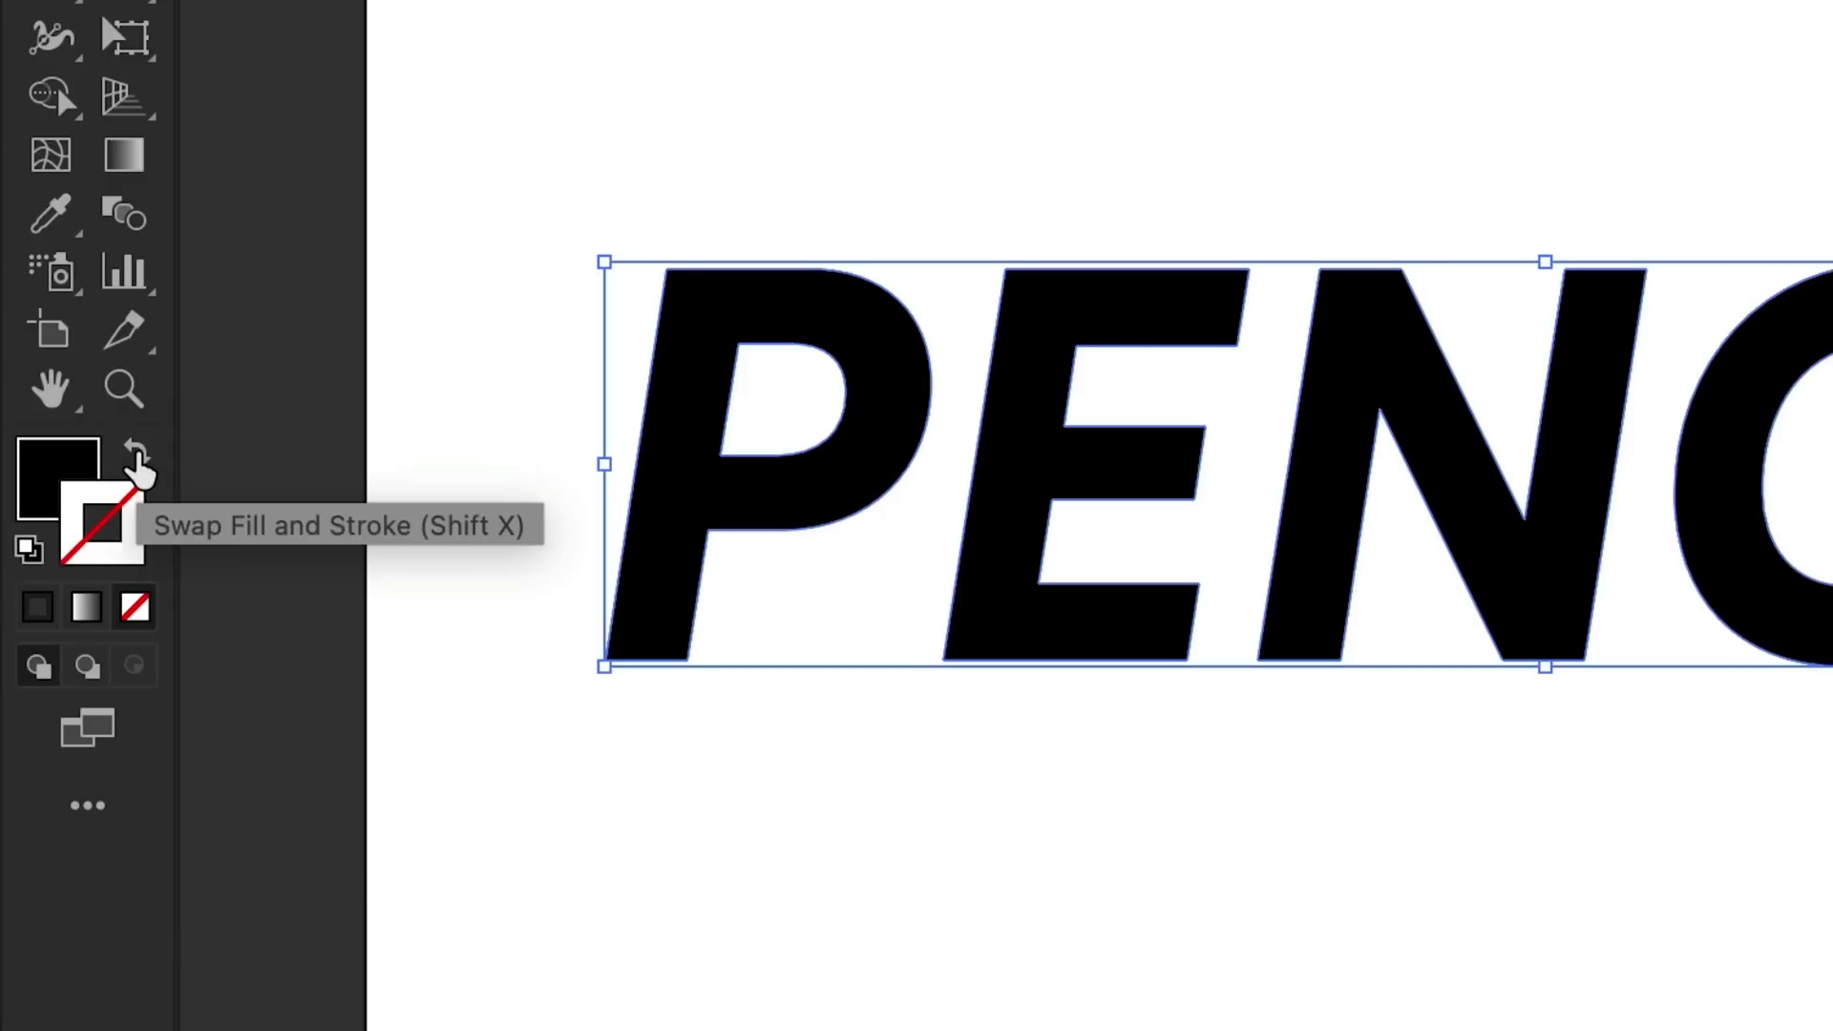
pyautogui.click(68, 540)
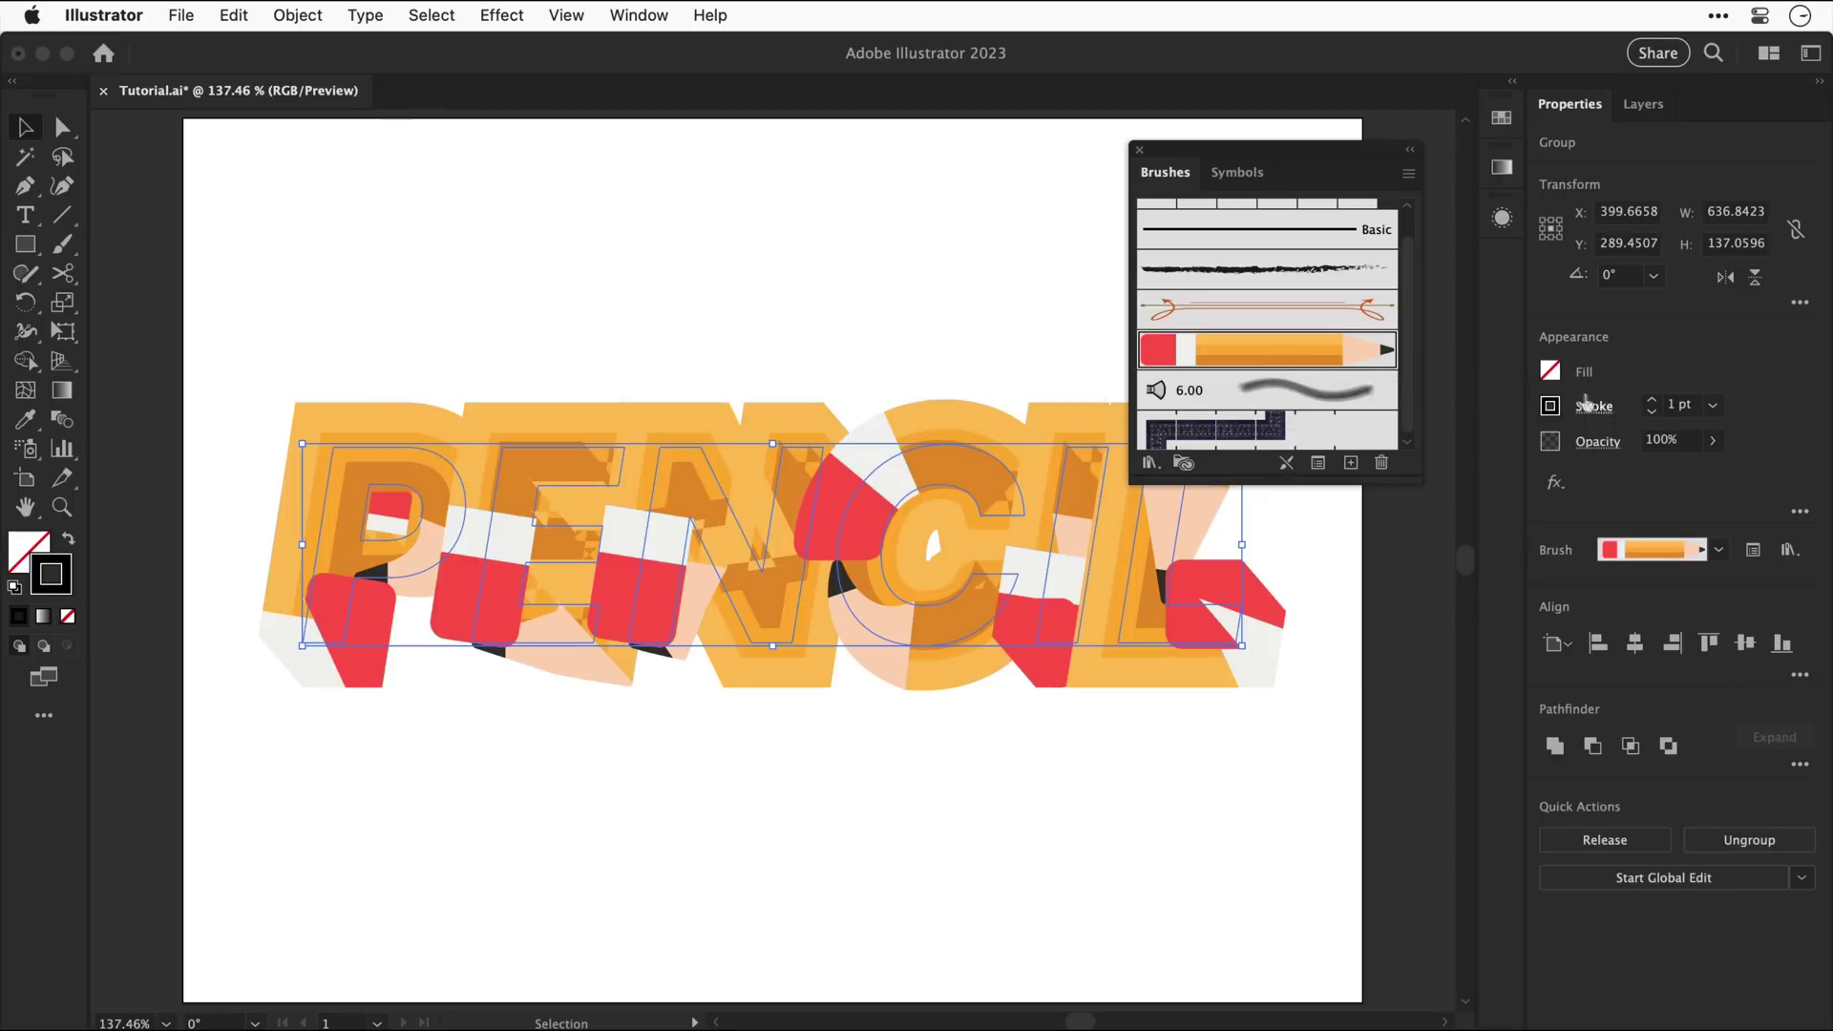
# - Lower the letters' pencil brush stroke weight to 0.2 pt
pyautogui.click(1653, 412)
pyautogui.click(1653, 412)
pyautogui.click(1653, 413)
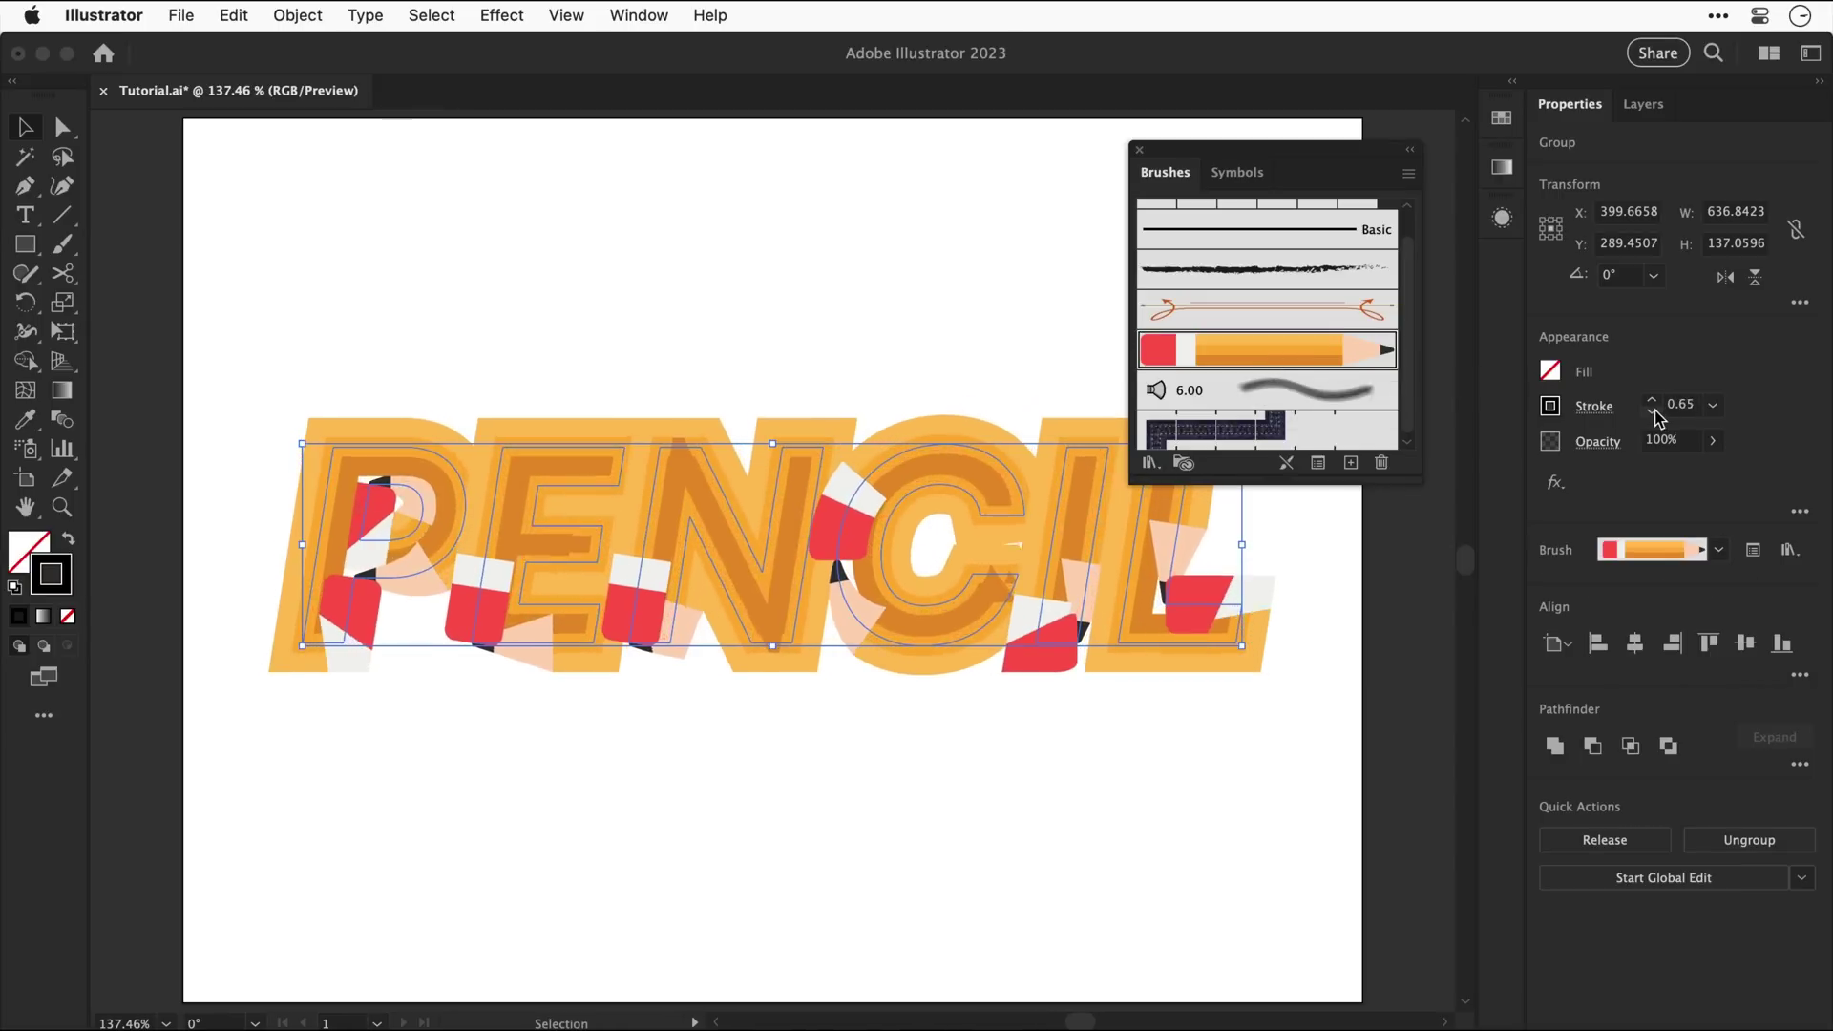
pyautogui.click(1653, 413)
pyautogui.click(1652, 413)
pyautogui.click(1653, 412)
pyautogui.click(1653, 412)
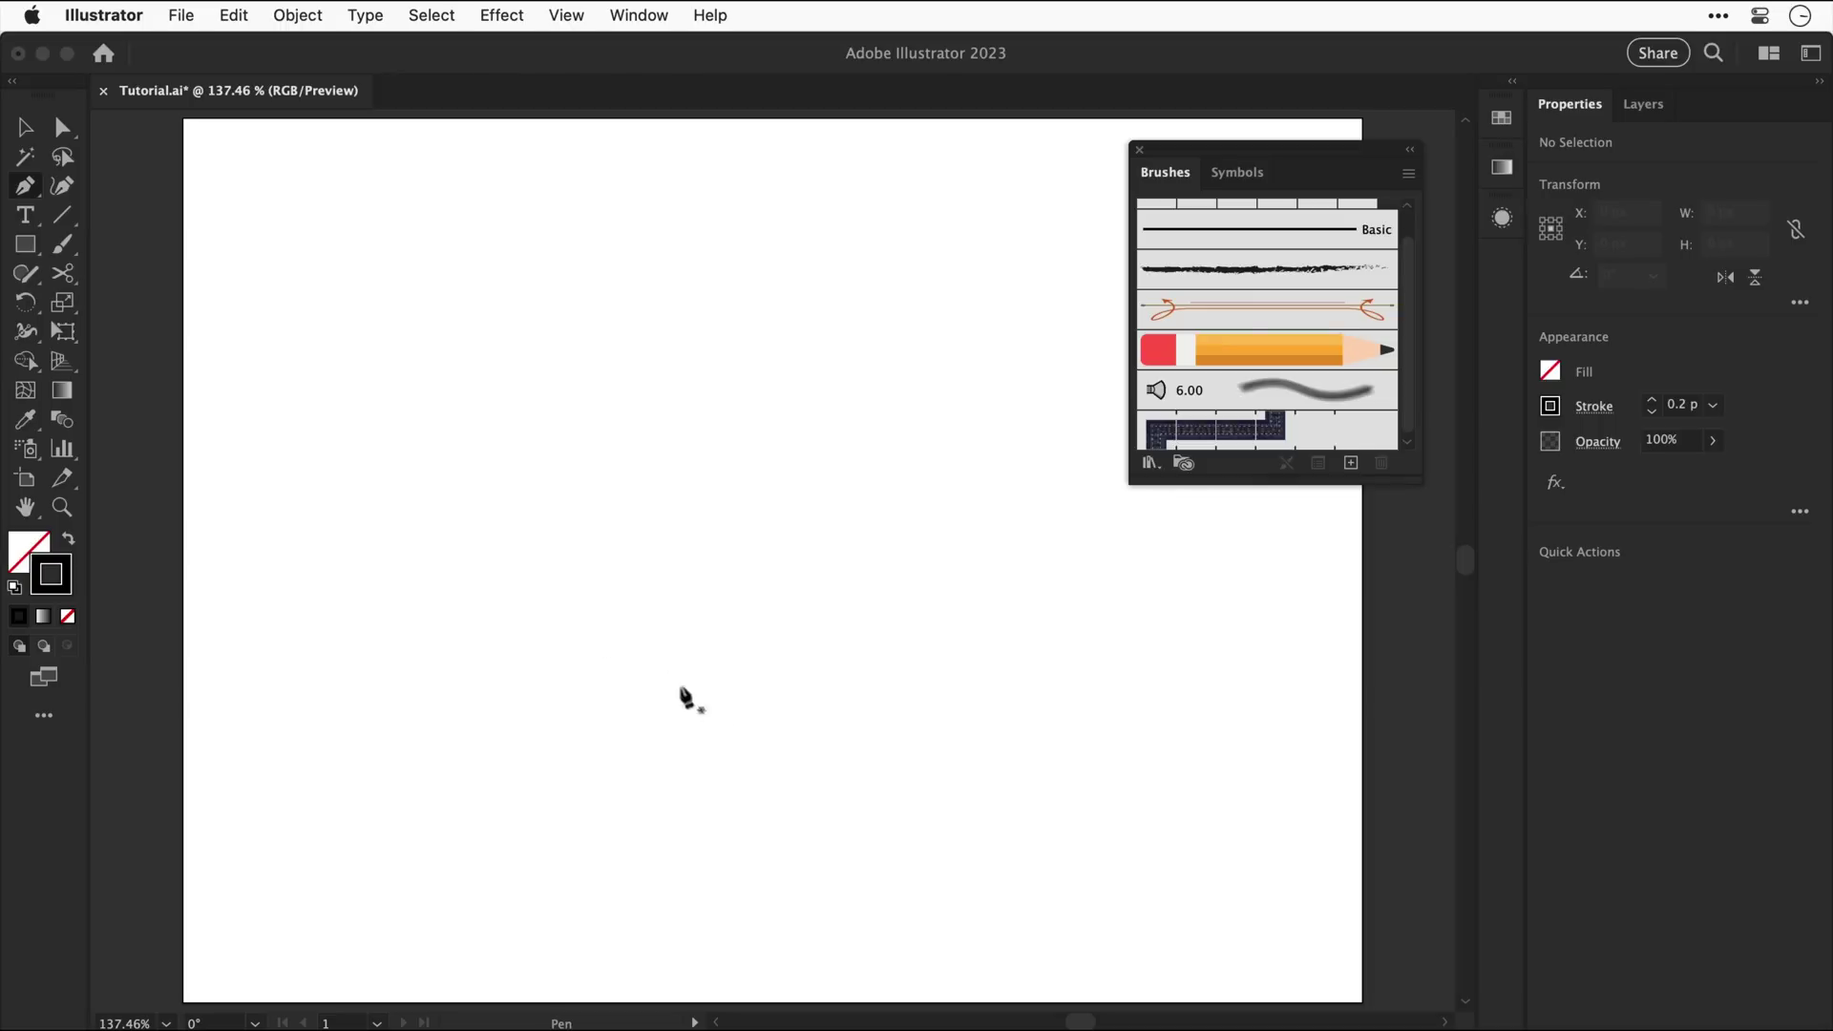
# - Pen-draw a closed outline with two top corners and a pointed bottom tip, then return to Selection
pyautogui.click(728, 717)
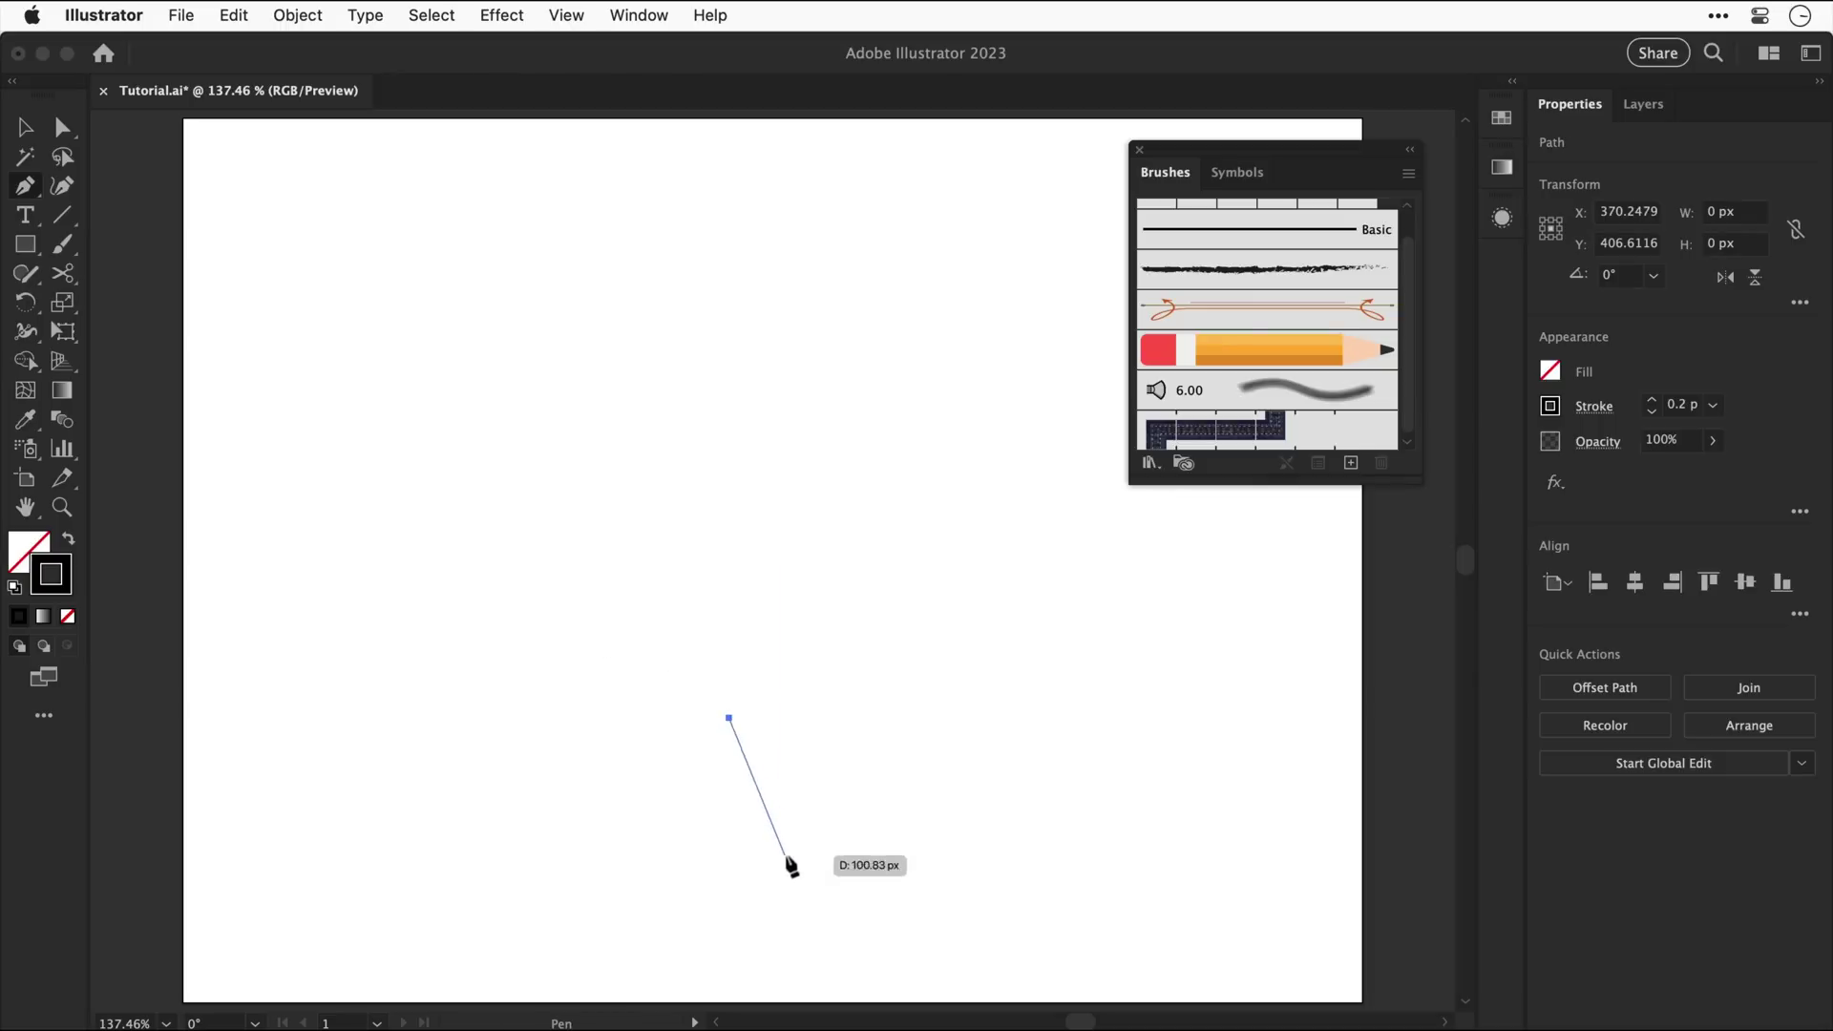
pyautogui.click(795, 850)
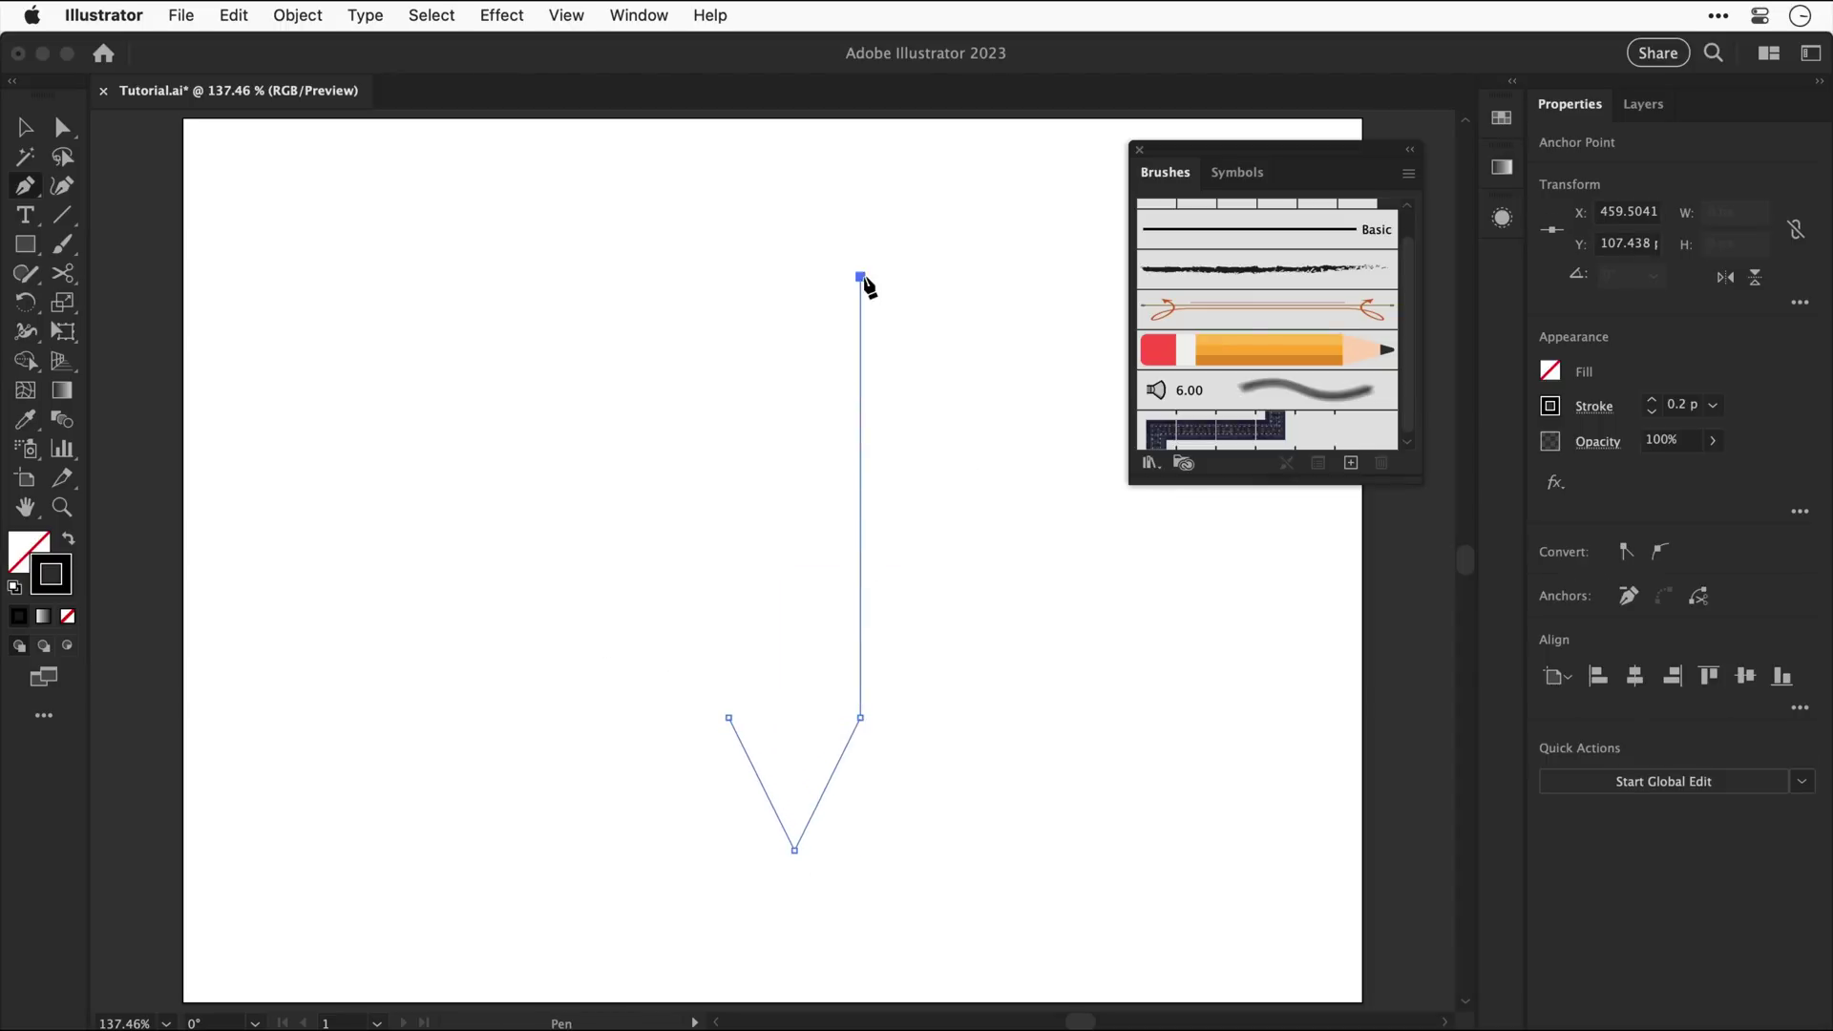
pyautogui.click(861, 277)
pyautogui.click(729, 277)
pyautogui.click(728, 717)
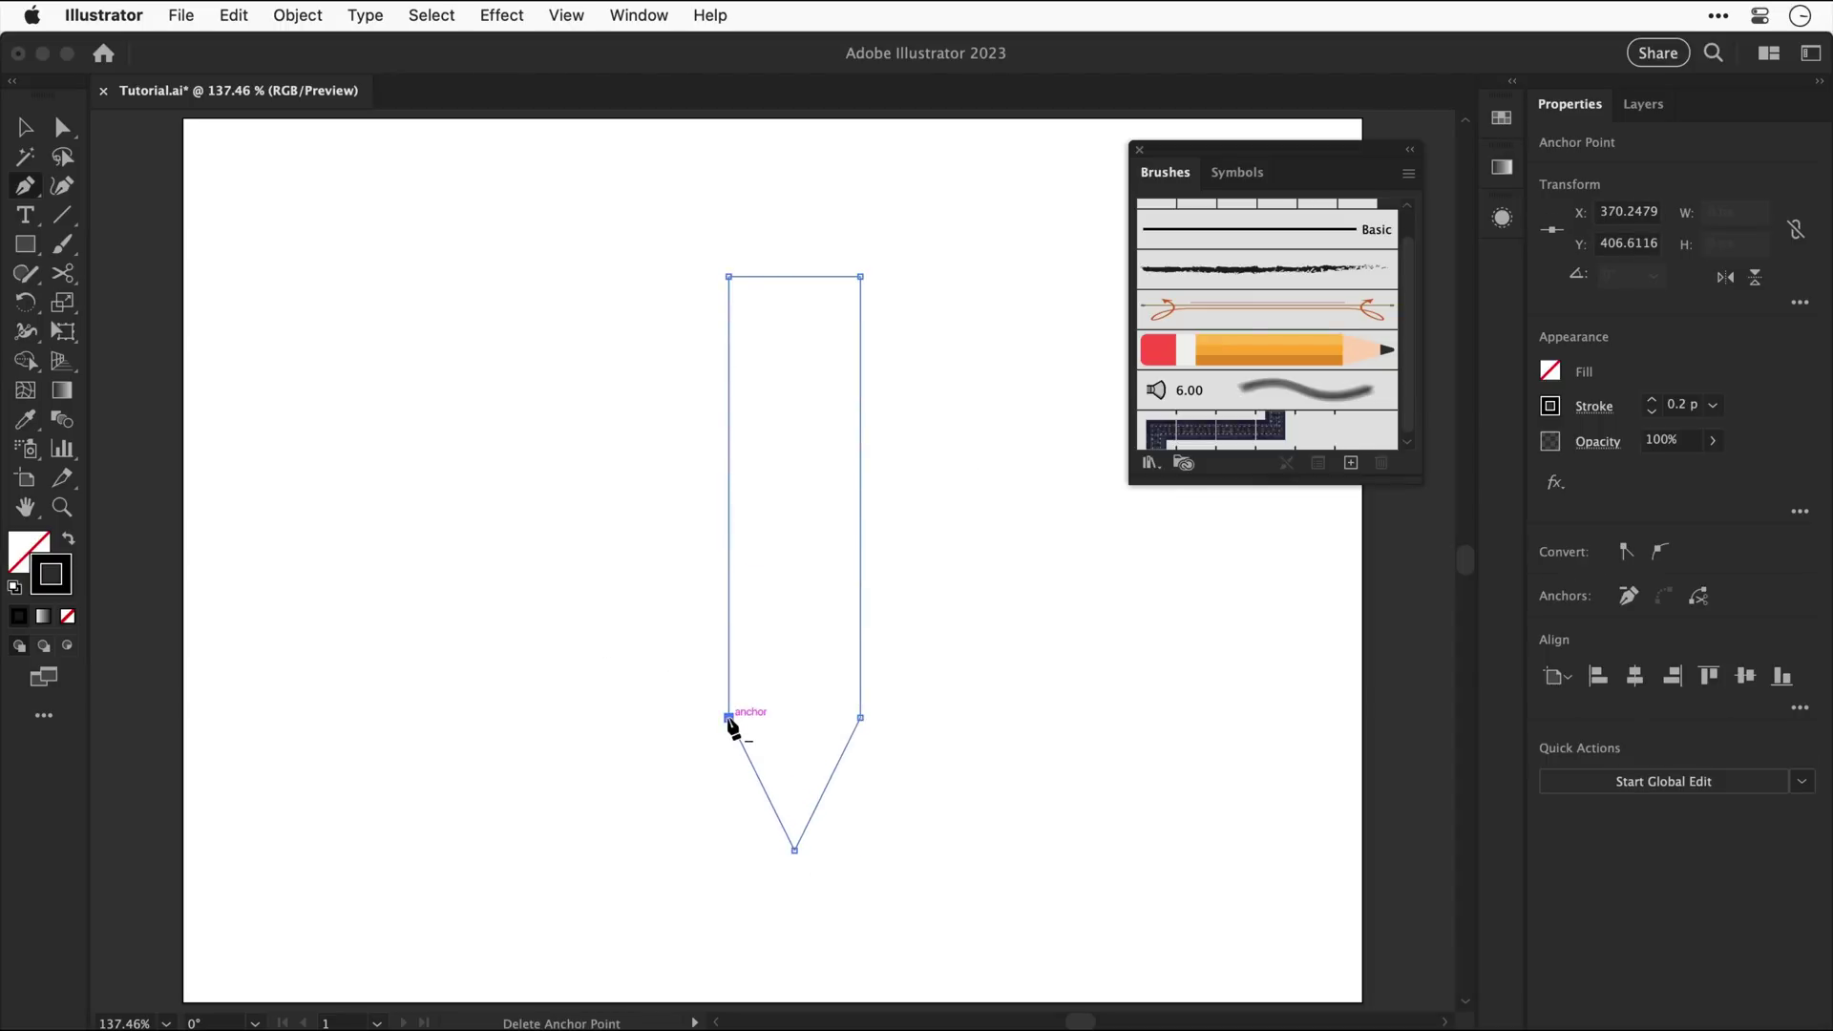
pyautogui.press('v')
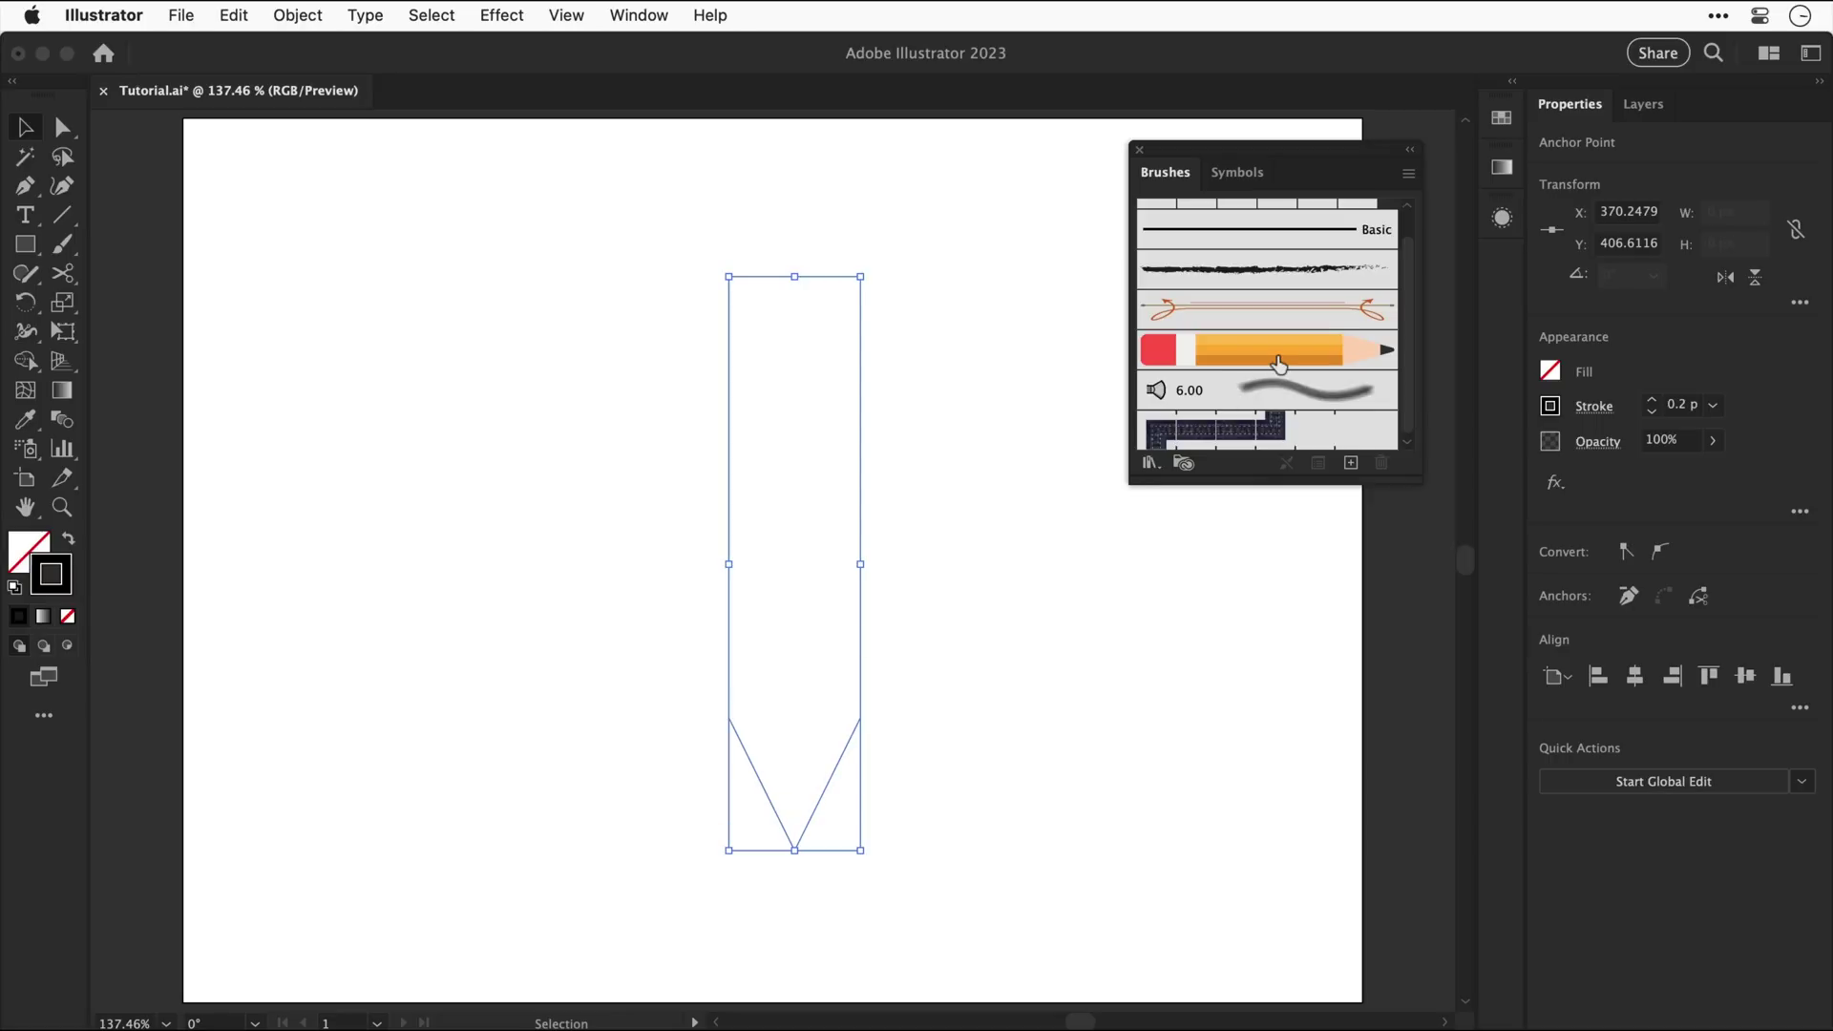
# - Apply the Mr McPencil Brush to the pencil outline and turn off Dashed Line in the stroke options
pyautogui.click(1280, 364)
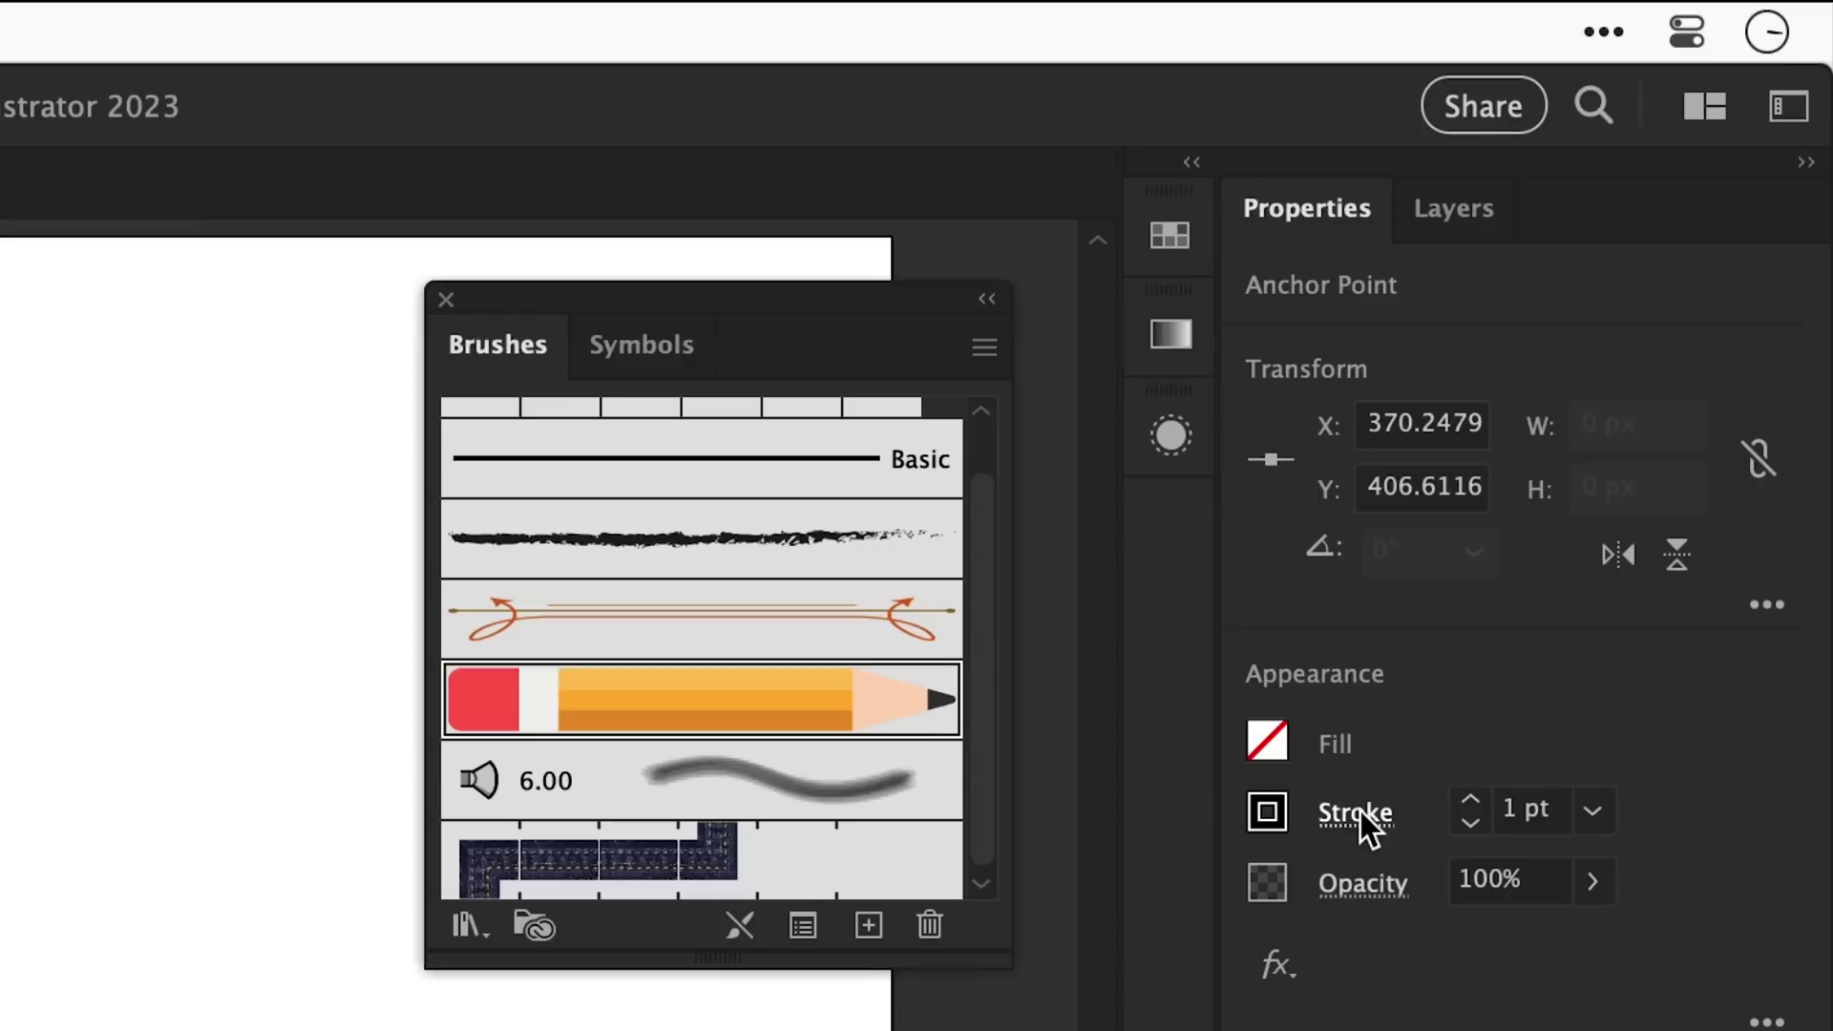
pyautogui.click(1361, 811)
pyautogui.click(866, 447)
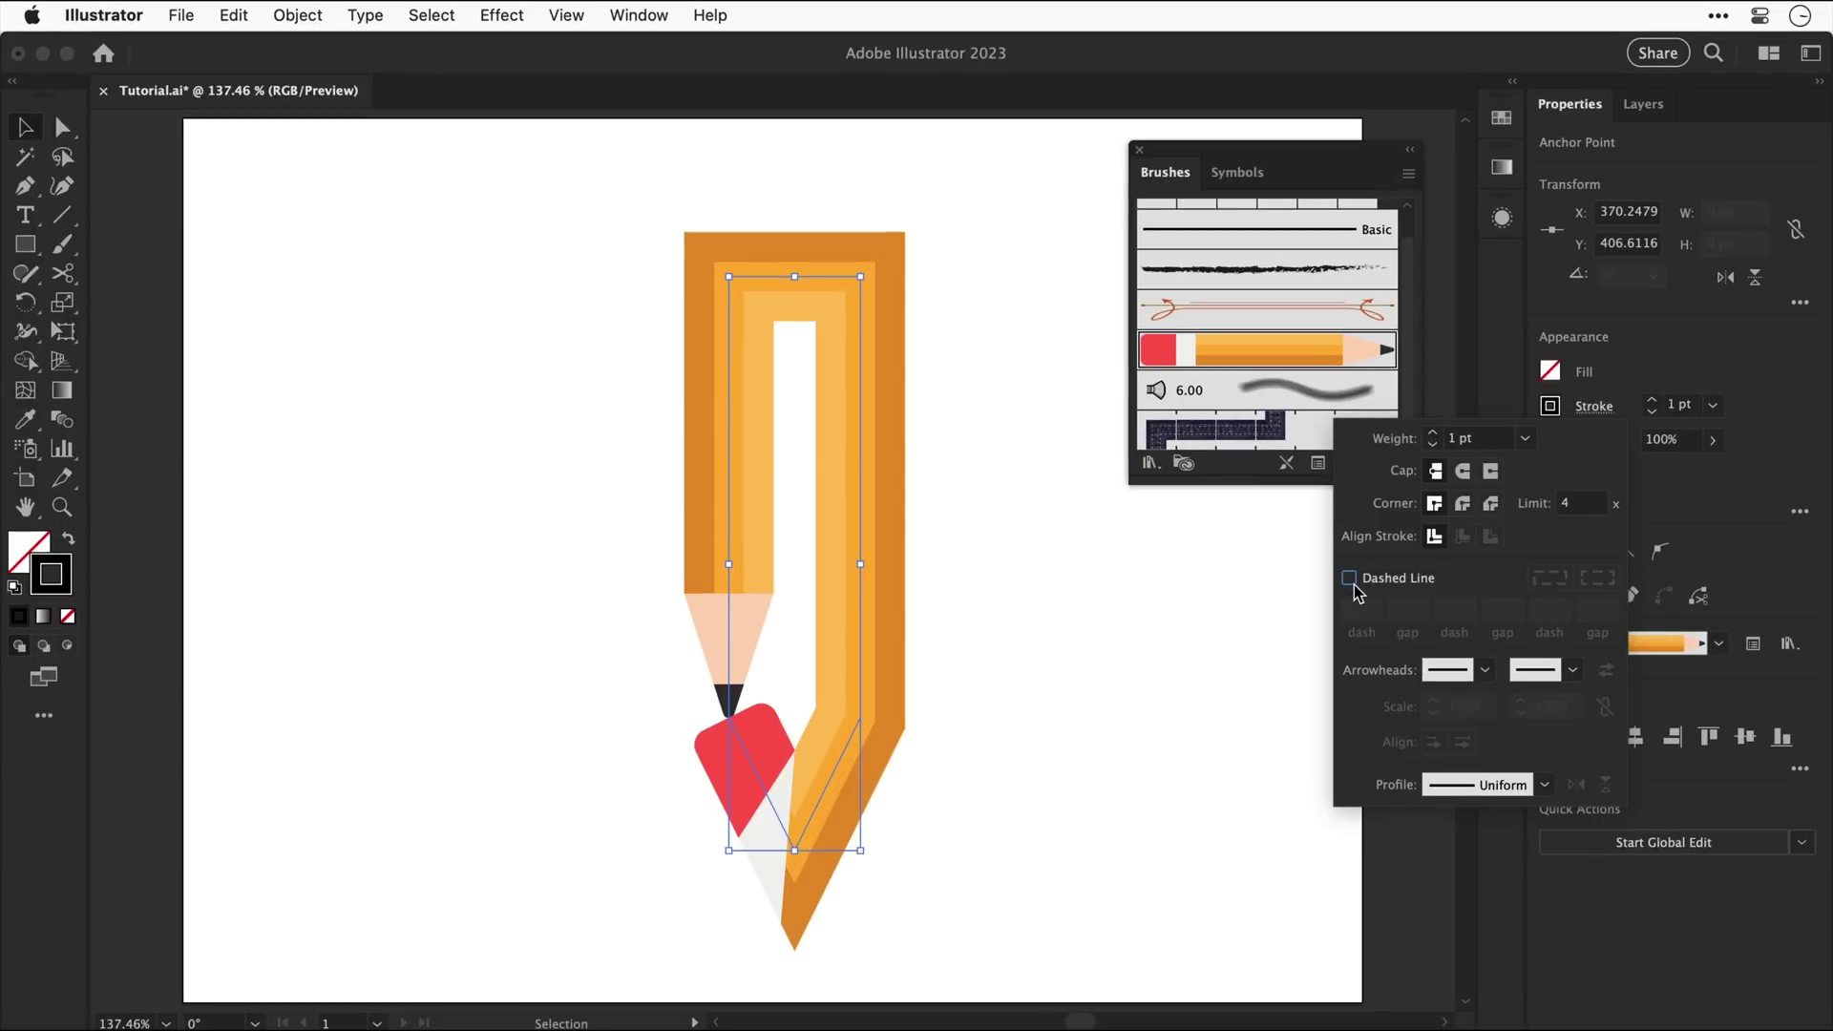
# - Re-enable Dashed Line and step the dash length up, finishing at 0 pt
pyautogui.click(1350, 579)
pyautogui.hotkey('shift', 'Up')
pyautogui.hotkey('shift', 'Up')
pyautogui.hotkey('shift', 'Up')
pyautogui.hotkey('shift', 'Up')
pyautogui.hotkey('shift', 'Up')
pyautogui.hotkey('shift', 'Up')
pyautogui.hotkey('shift', 'Up')
pyautogui.hotkey('shift', 'Up')
pyautogui.hotkey('shift', 'Up')
pyautogui.hotkey('shift', 'Up')
pyautogui.hotkey('shift', 'Up')
pyautogui.hotkey('shift', 'Up')
pyautogui.hotkey('shift', 'Up')
pyautogui.hotkey('shift', 'Up')
pyautogui.hotkey('shift', 'Up')
pyautogui.hotkey('shift', 'Up')
pyautogui.hotkey('shift', 'Up')
pyautogui.hotkey('shift', 'Up')
pyautogui.hotkey('shift', 'Up')
pyautogui.hotkey('shift', 'Up')
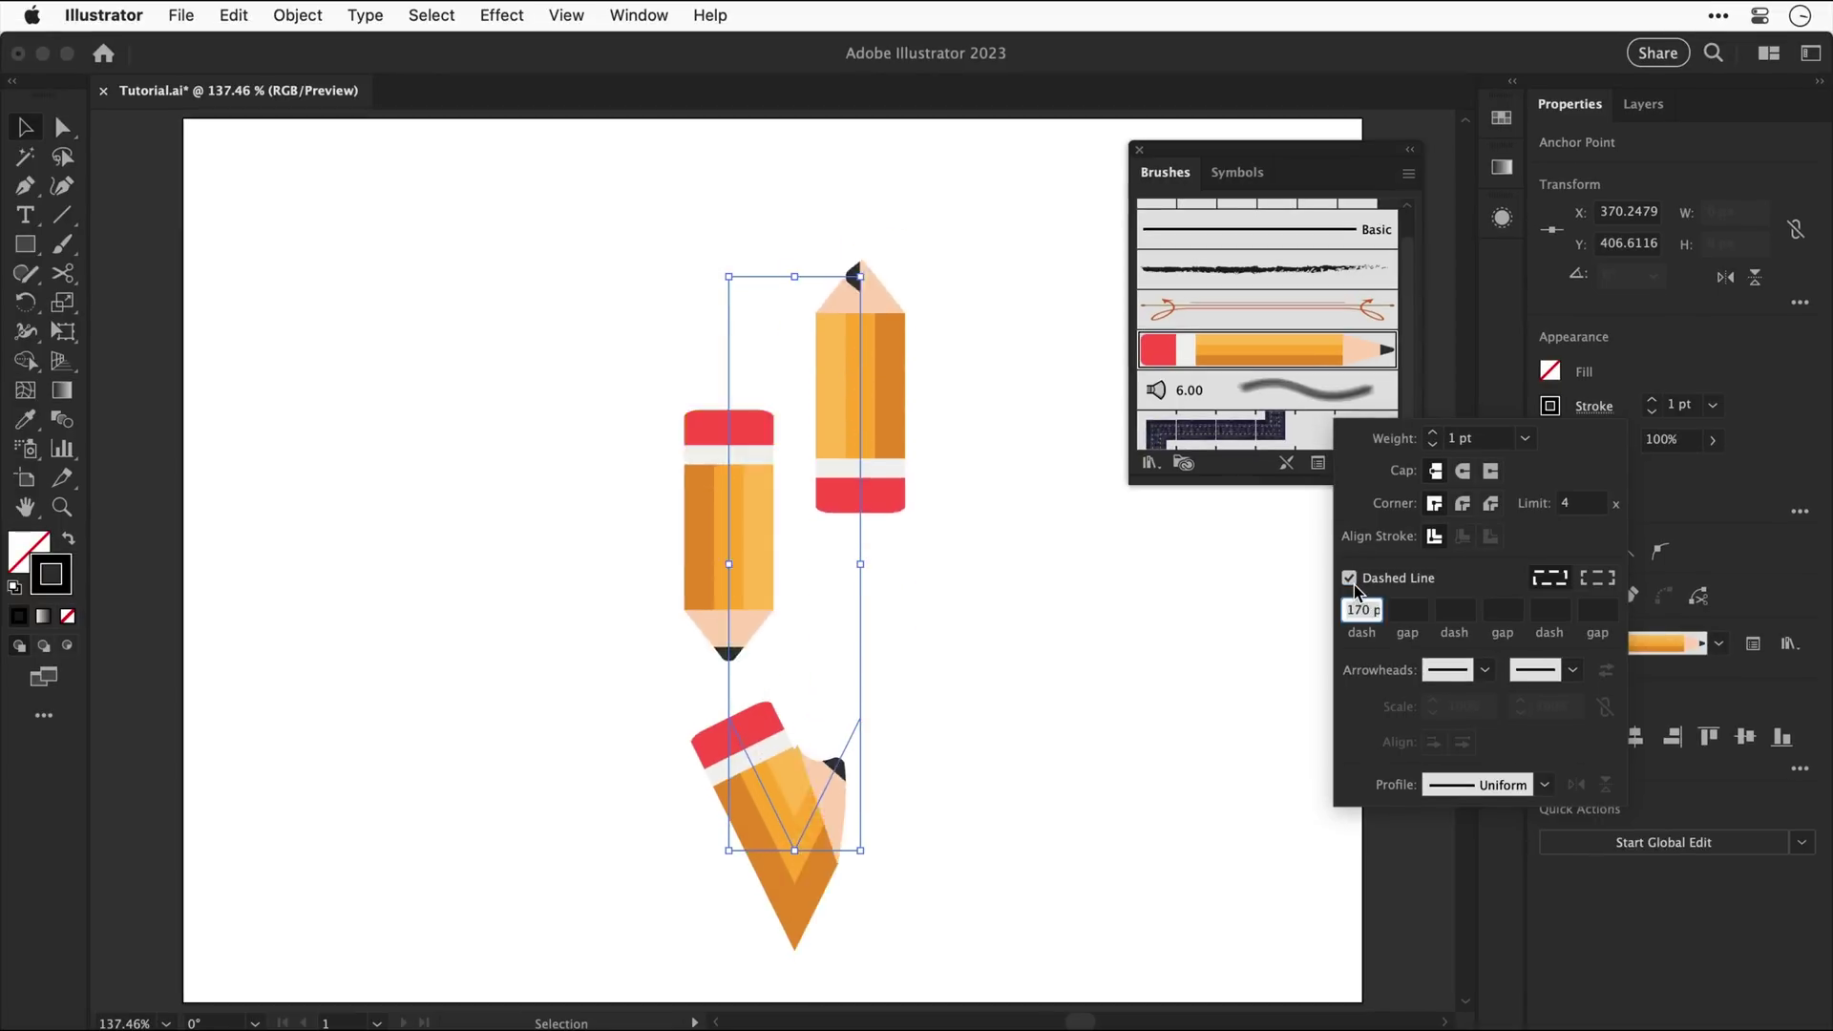
pyautogui.hotkey('shift', 'Up')
pyautogui.hotkey('shift', 'Up')
pyautogui.hotkey('shift', 'Up')
pyautogui.hotkey('shift', 'Up')
pyautogui.hotkey('shift', 'Up')
pyautogui.hotkey('shift', 'Up')
pyautogui.hotkey('shift', 'Up')
pyautogui.hotkey('shift', 'Up')
pyautogui.hotkey('shift', 'Up')
pyautogui.hotkey('shift', 'Up')
pyautogui.hotkey('shift', 'Up')
pyautogui.hotkey('shift', 'Up')
pyautogui.hotkey('shift', 'Up')
pyautogui.hotkey('shift', 'Up')
pyautogui.hotkey('shift', 'Up')
pyautogui.hotkey('shift', 'Up')
pyautogui.hotkey('shift', 'Up')
pyautogui.hotkey('shift', 'Up')
pyautogui.hotkey('shift', 'Up')
pyautogui.hotkey('shift', 'Up')
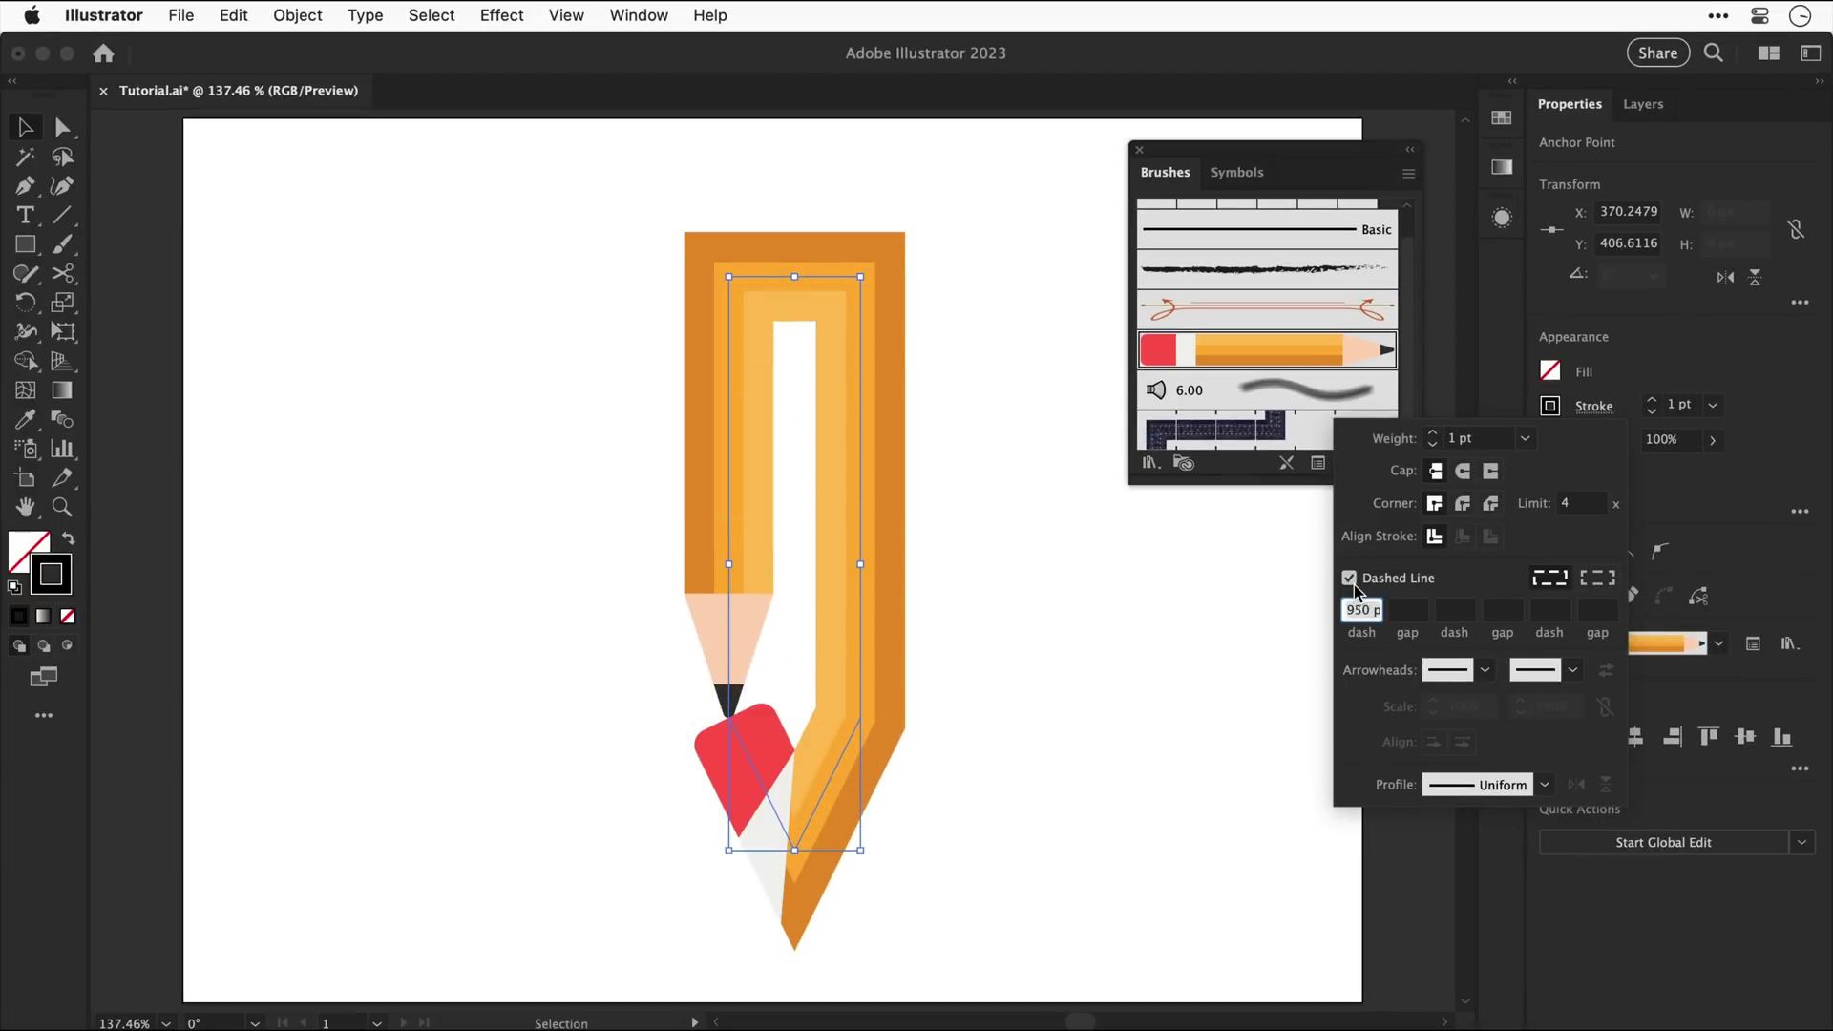
pyautogui.hotkey('shift', 'Down')
pyautogui.hotkey('shift', 'Down')
pyautogui.hotkey('shift', 'Down')
pyautogui.hotkey('shift', 'Down')
pyautogui.hotkey('shift', 'Down')
pyautogui.hotkey('shift', 'Down')
pyautogui.hotkey('shift', 'Down')
pyautogui.hotkey('shift', 'Down')
pyautogui.hotkey('shift', 'Down')
pyautogui.hotkey('shift', 'Down')
pyautogui.hotkey('shift', 'Down')
pyautogui.hotkey('shift', 'Down')
pyautogui.hotkey('shift', 'Down')
pyautogui.hotkey('shift', 'Down')
pyautogui.hotkey('shift', 'Down')
pyautogui.hotkey('shift', 'Down')
pyautogui.hotkey('shift', 'Down')
pyautogui.hotkey('shift', 'Down')
pyautogui.hotkey('shift', 'Down')
pyautogui.hotkey('shift', 'Down')
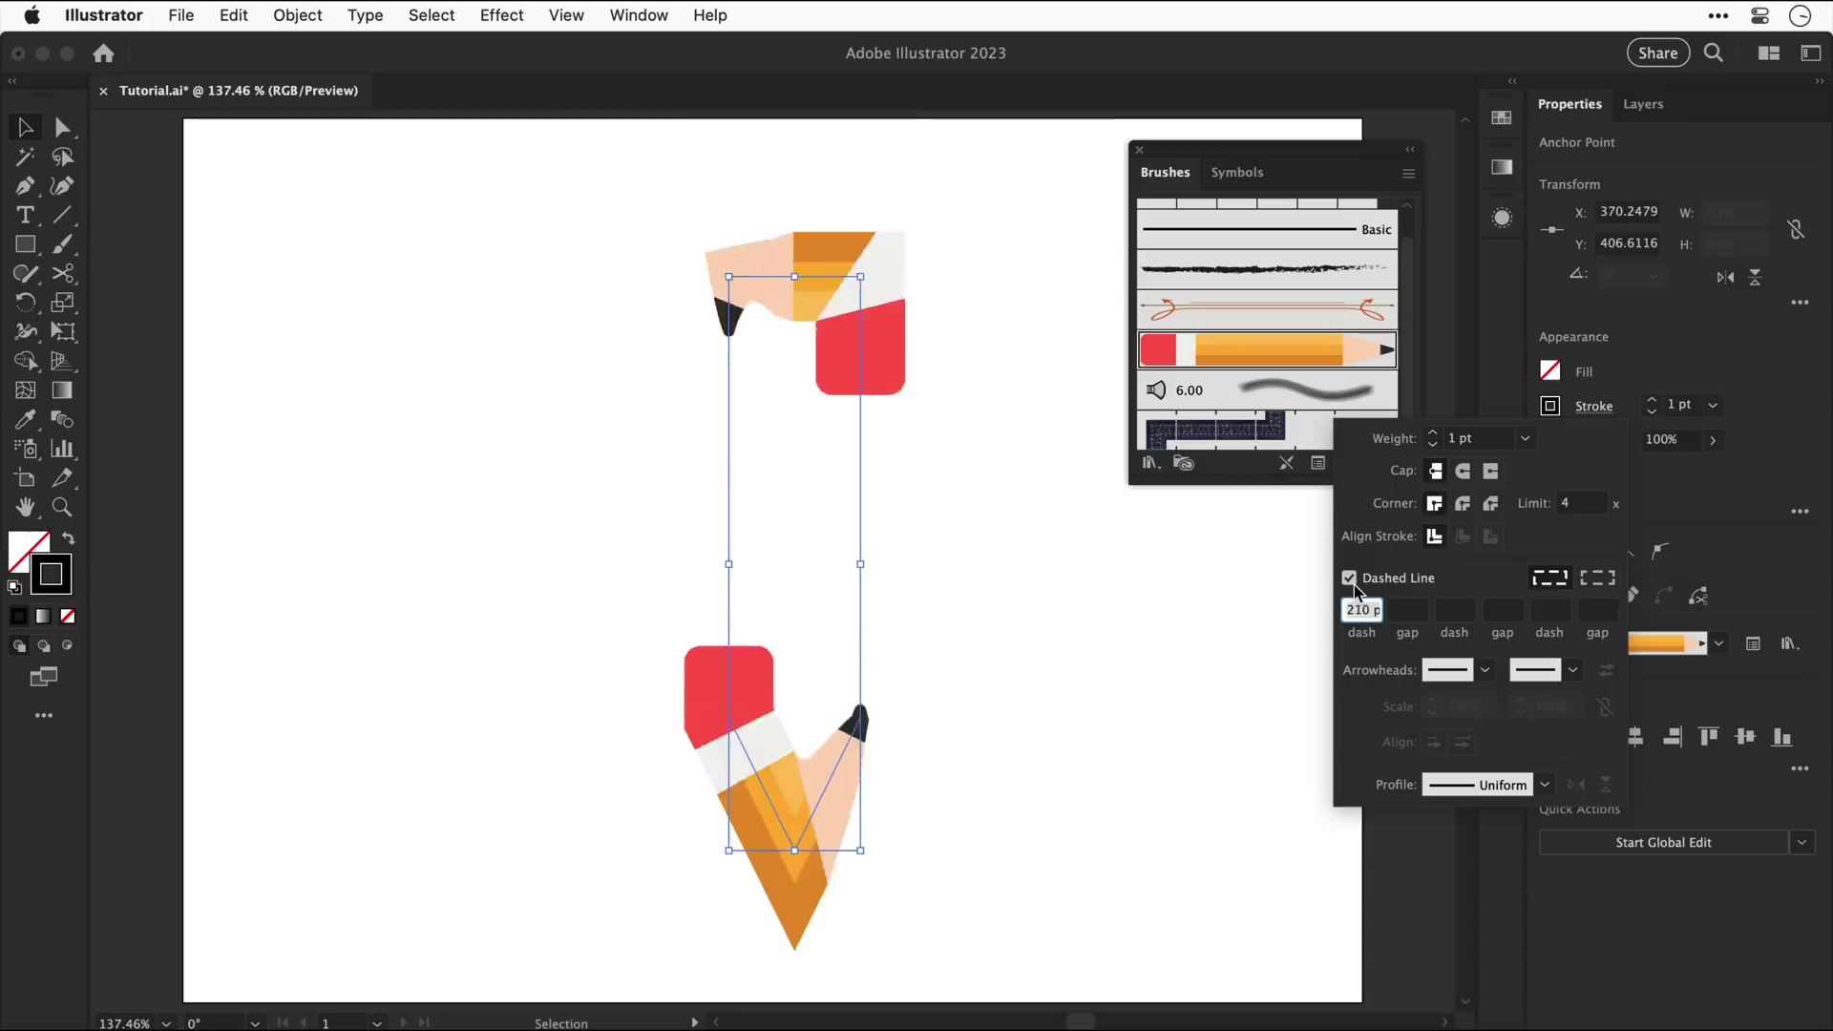
# - Make the pencil outline's brush stroke 0.25, cut its left side with Scissors, and round its top corners
pyautogui.click(1652, 410)
pyautogui.click(1651, 410)
pyautogui.press('c')
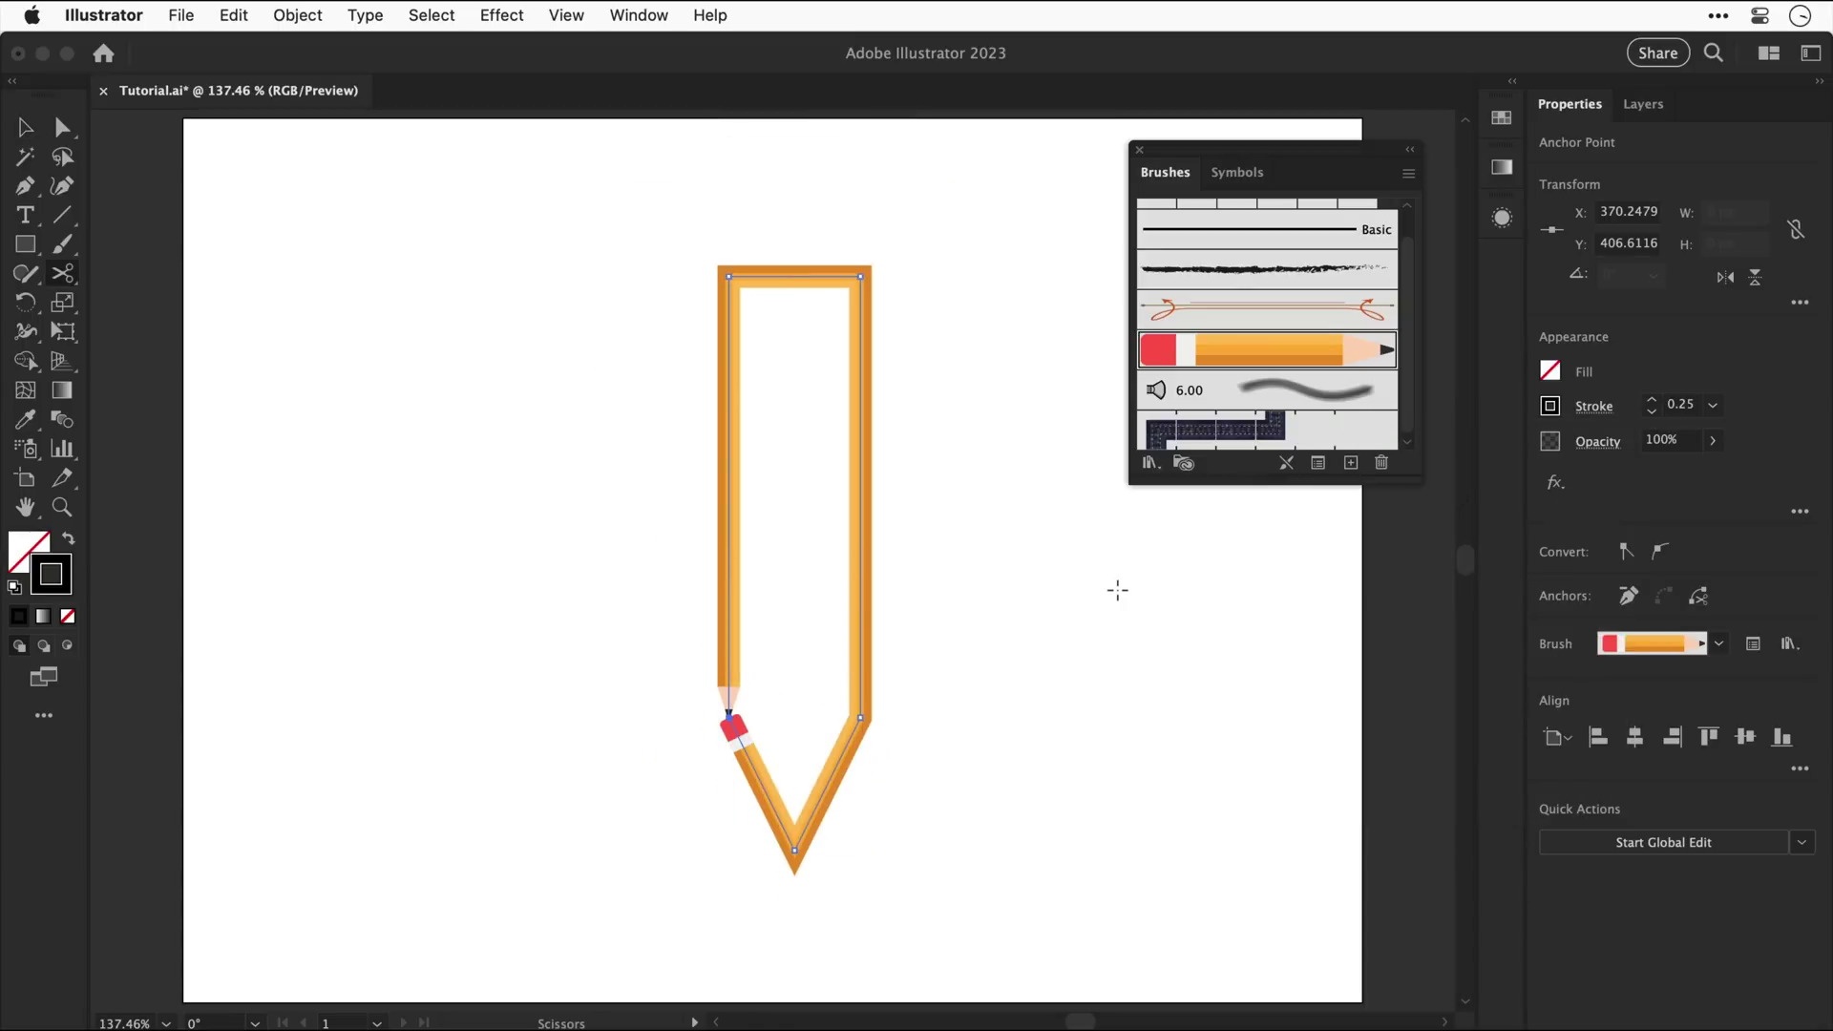
pyautogui.click(729, 656)
pyautogui.press('a')
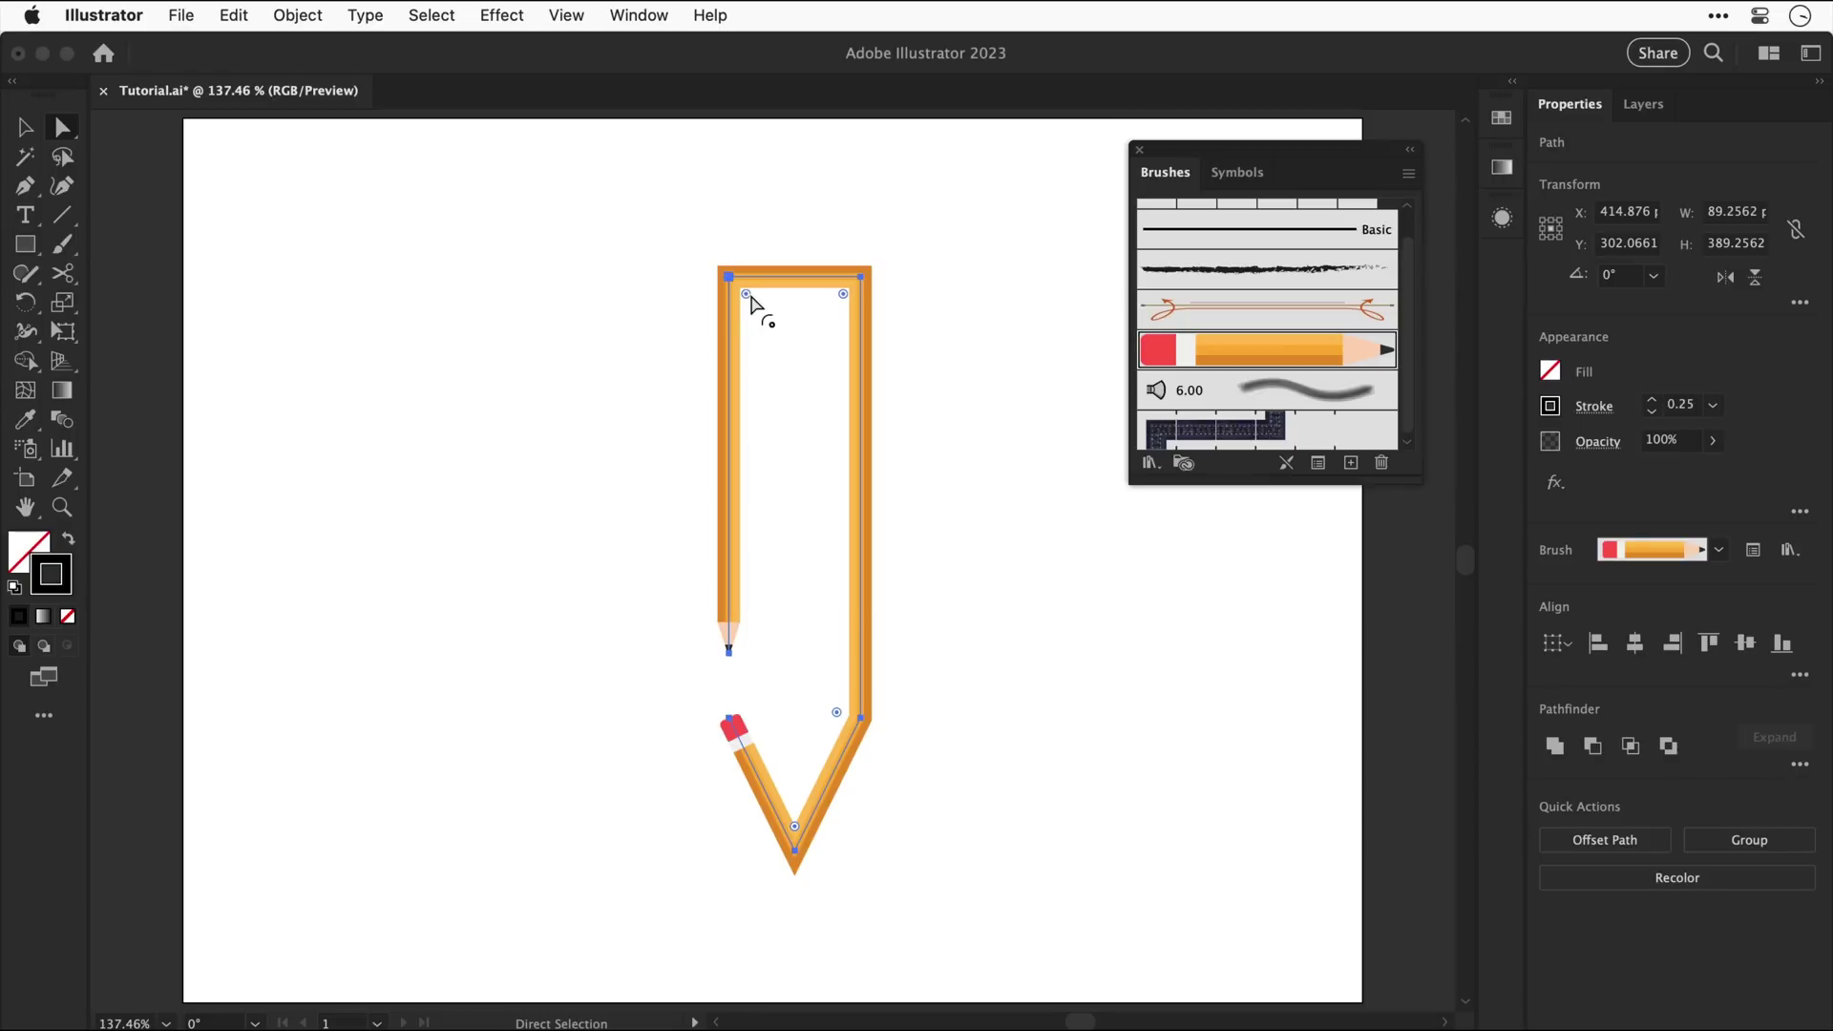
pyautogui.moveTo(844, 296); pyautogui.dragTo(832, 324)
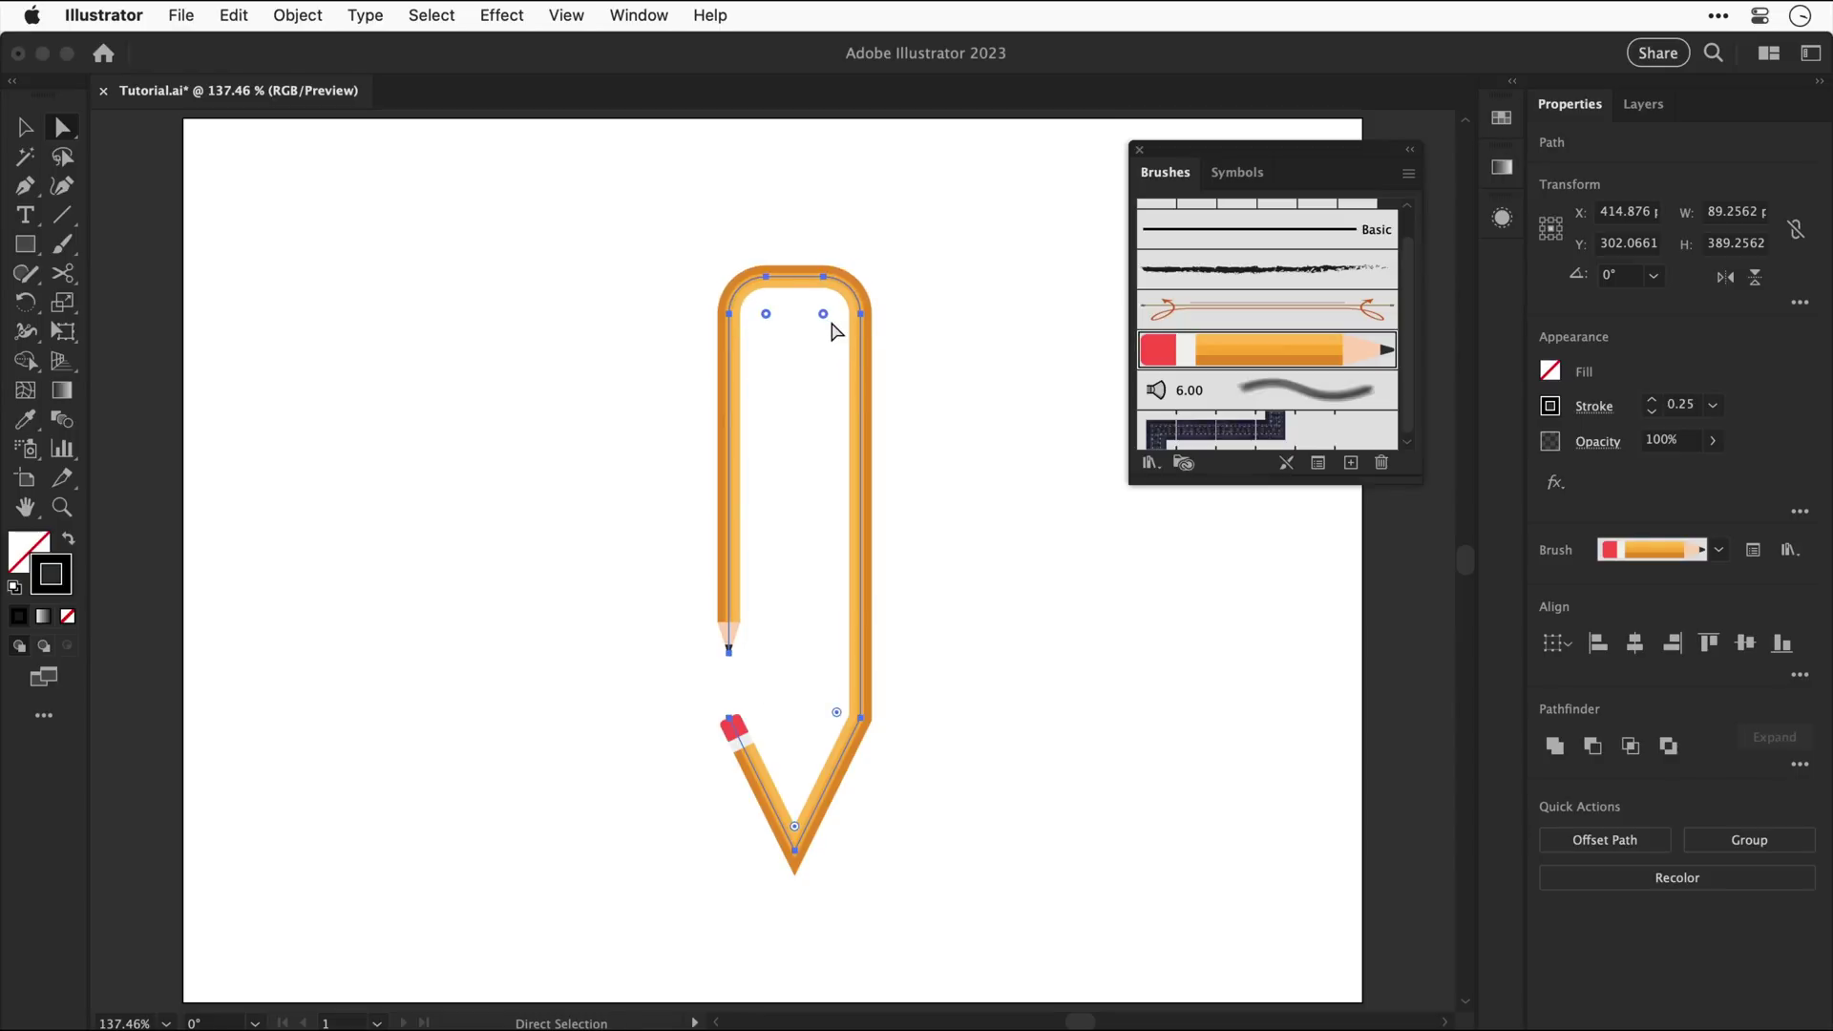